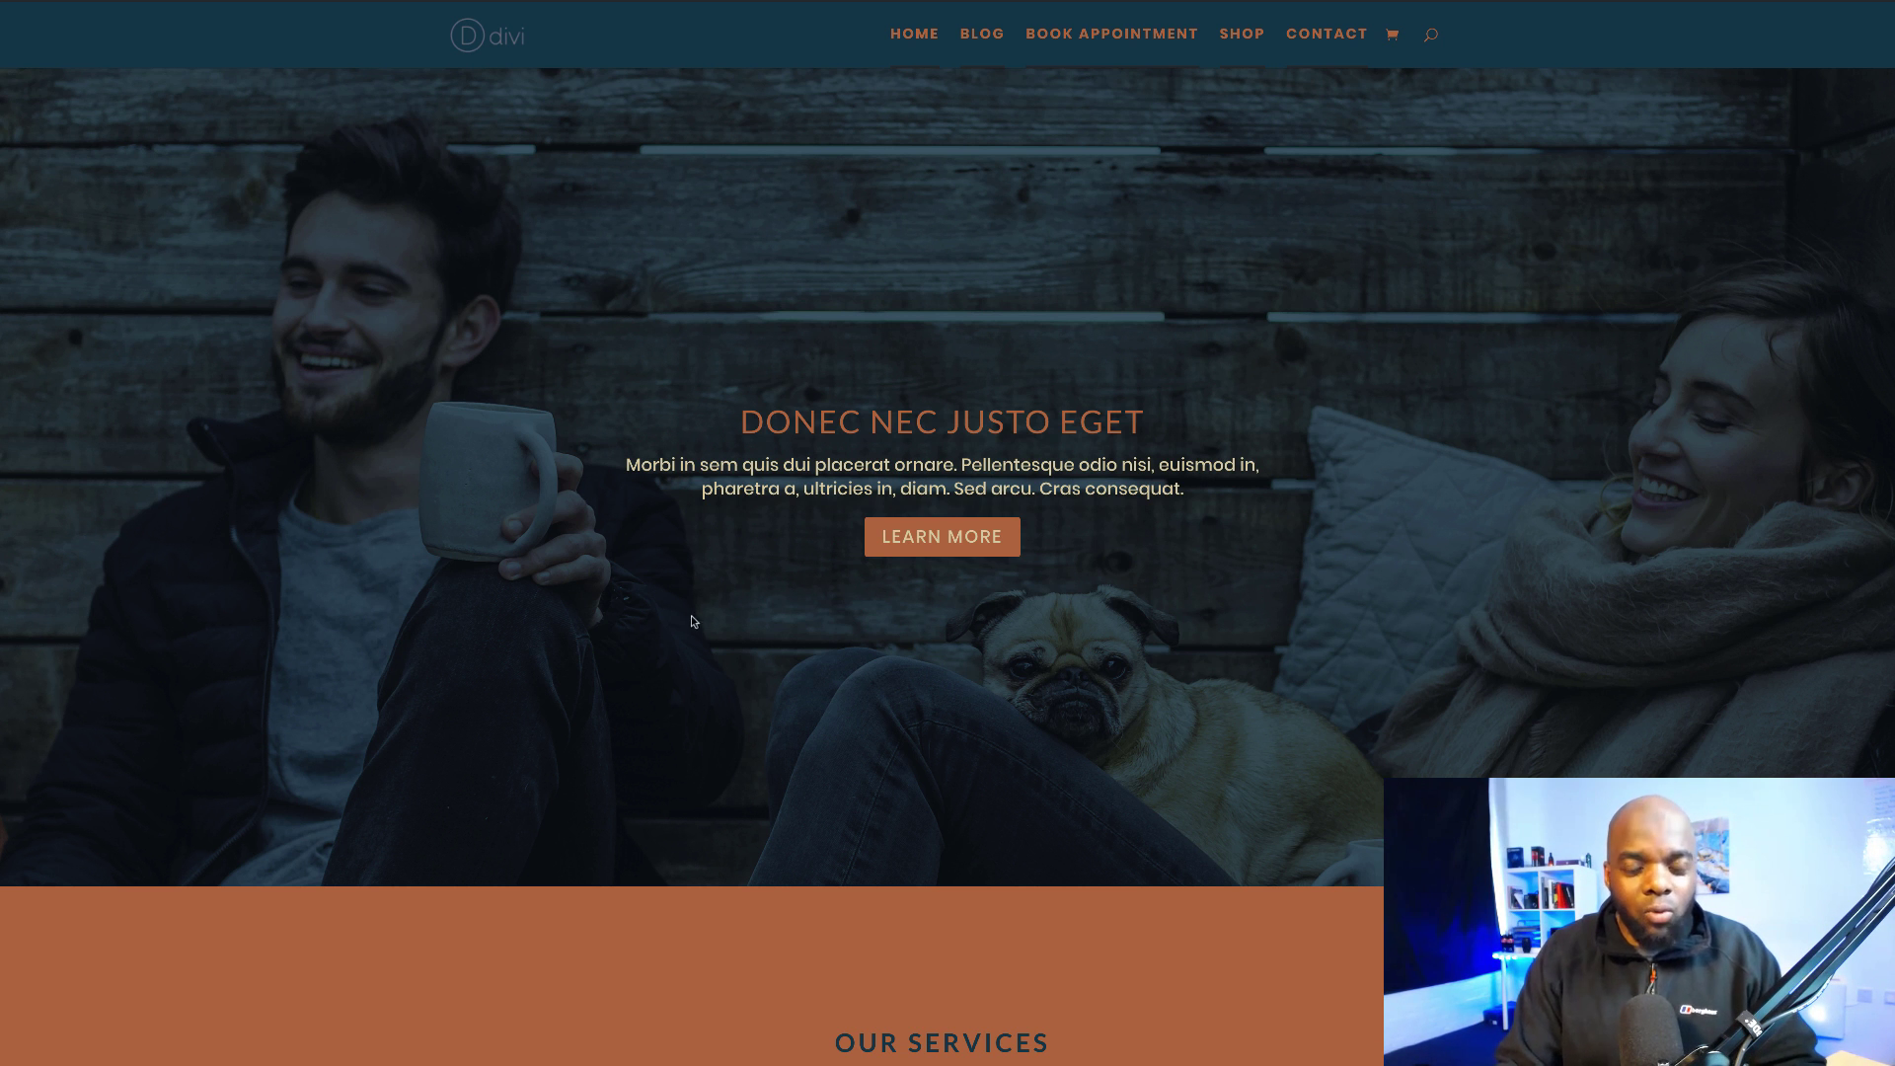
# Open Post Four from the Blog page and click into its signup form's Email Address field.
pyautogui.click(992, 40)
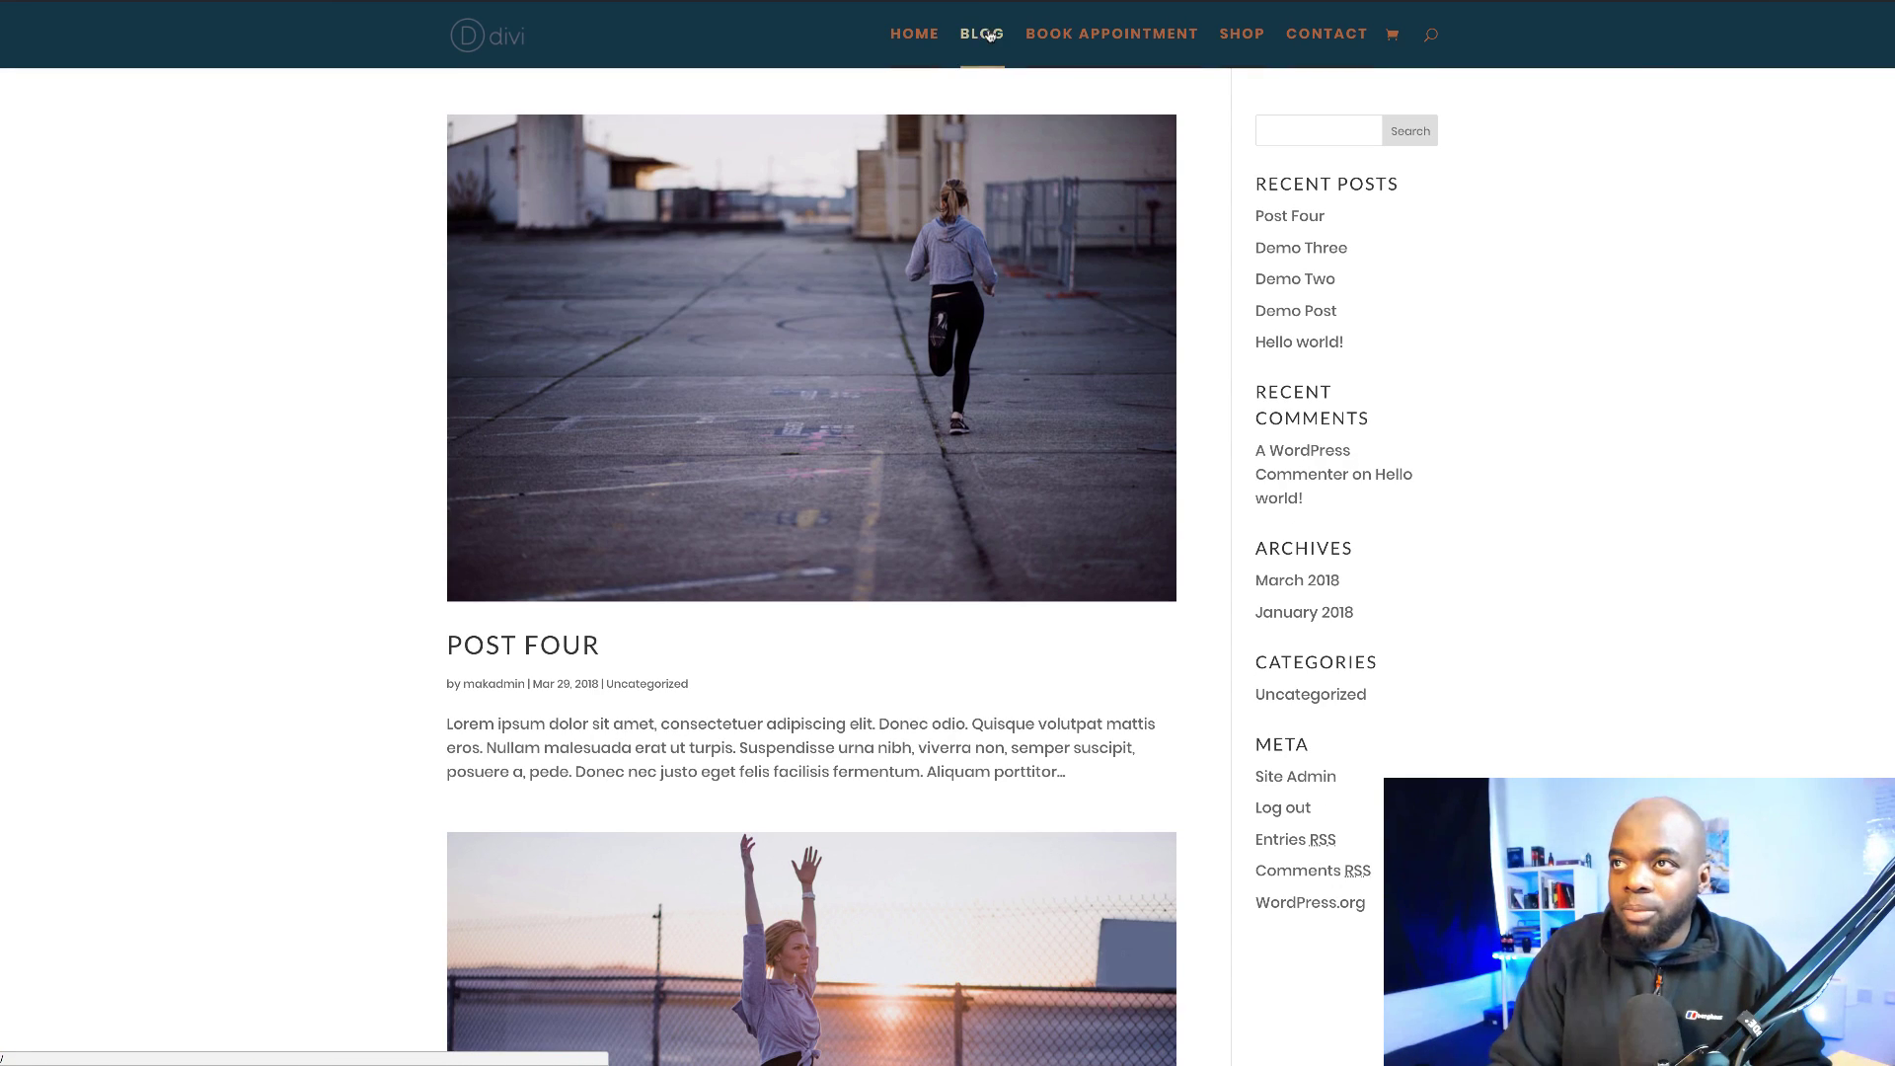
pyautogui.click(584, 651)
pyautogui.scroll(-8, 422, 643)
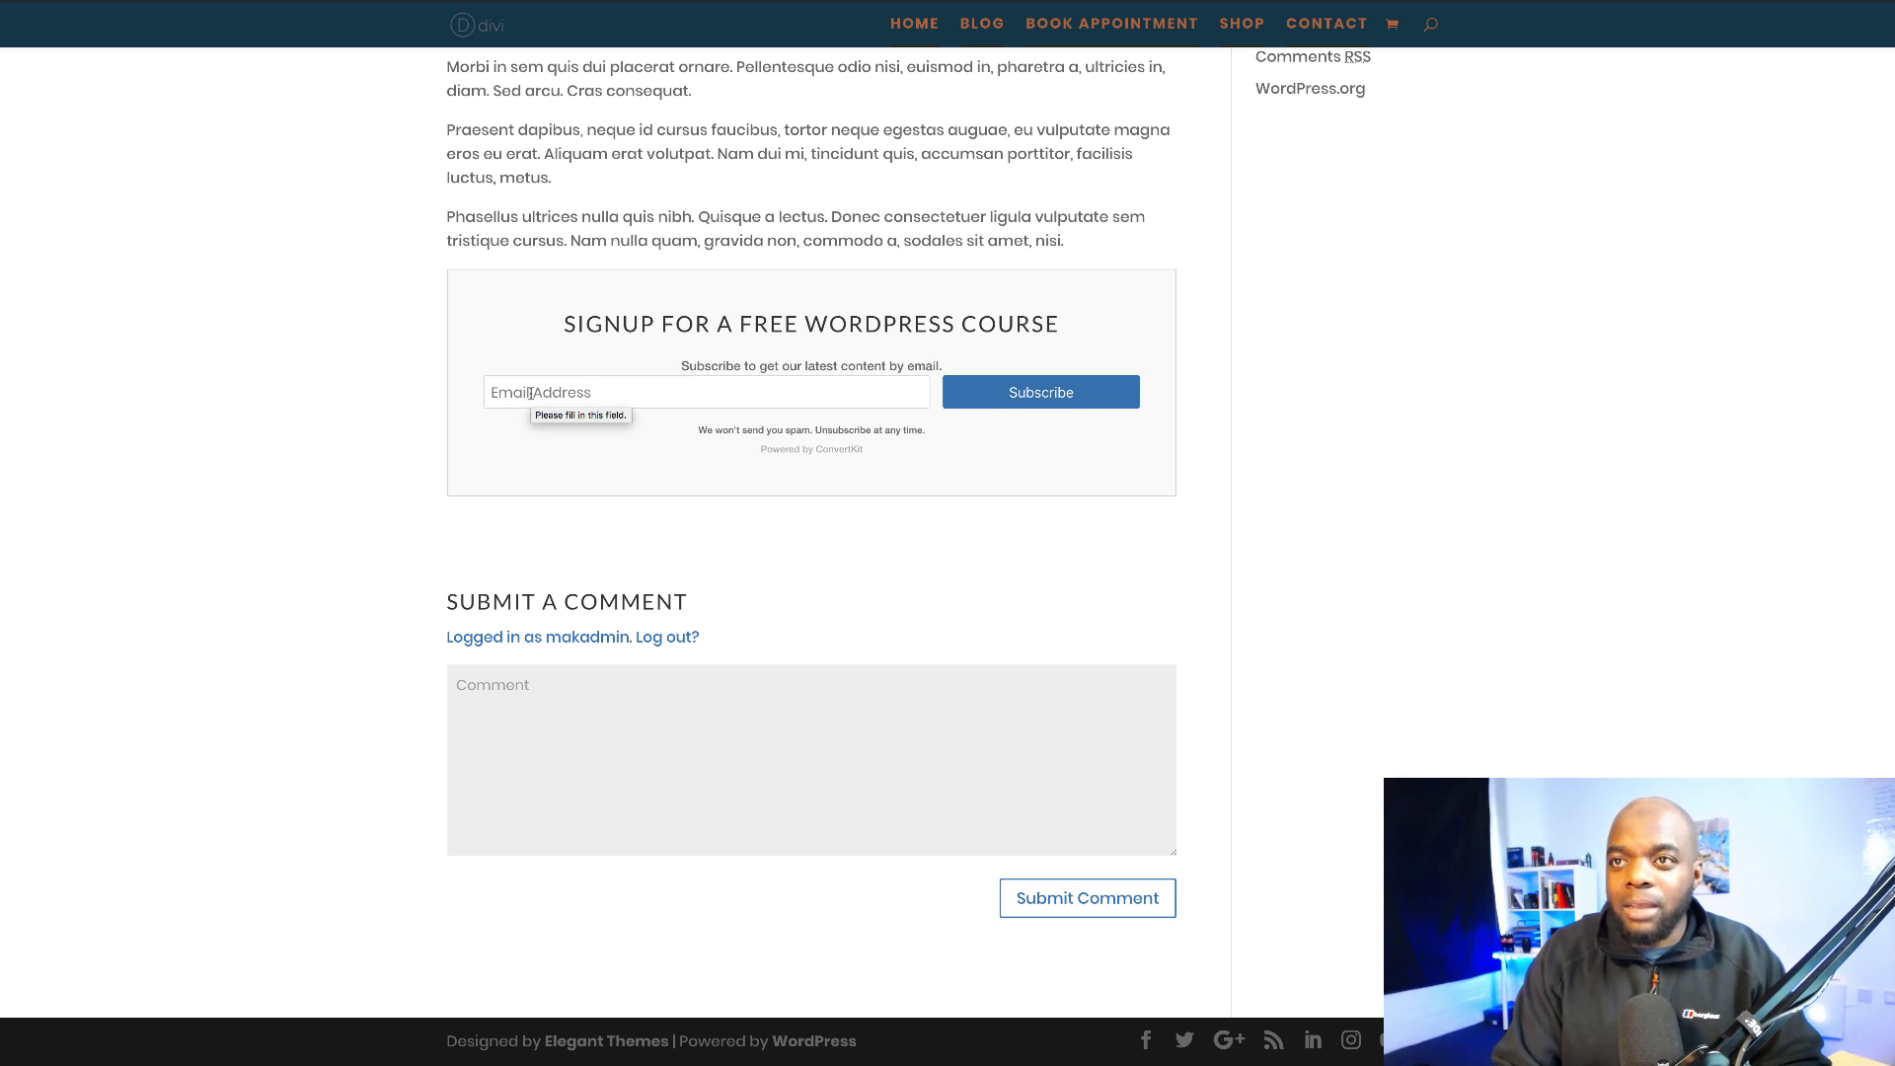
pyautogui.click(596, 396)
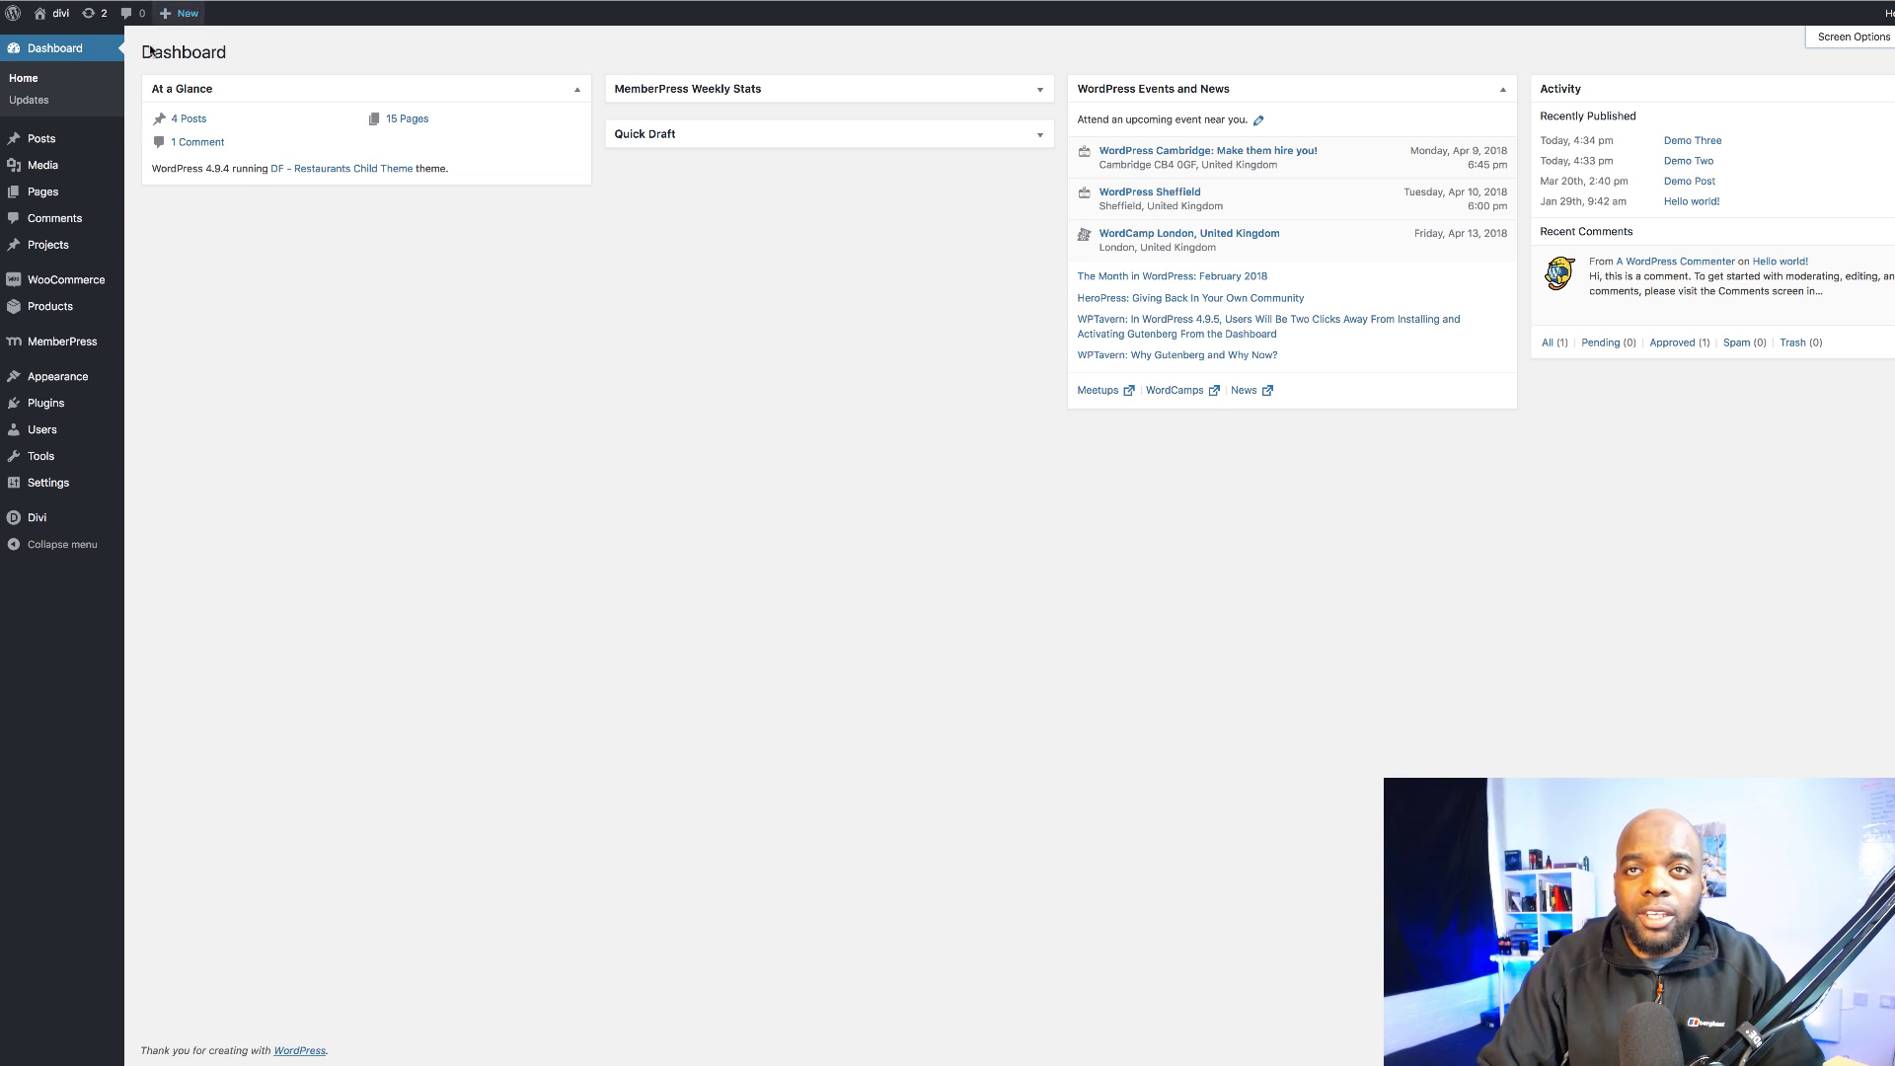
# Start a new post titled 'Post Four' and paste the Lorem ipsum paragraphs into the body.
pyautogui.moveTo(67, 148)
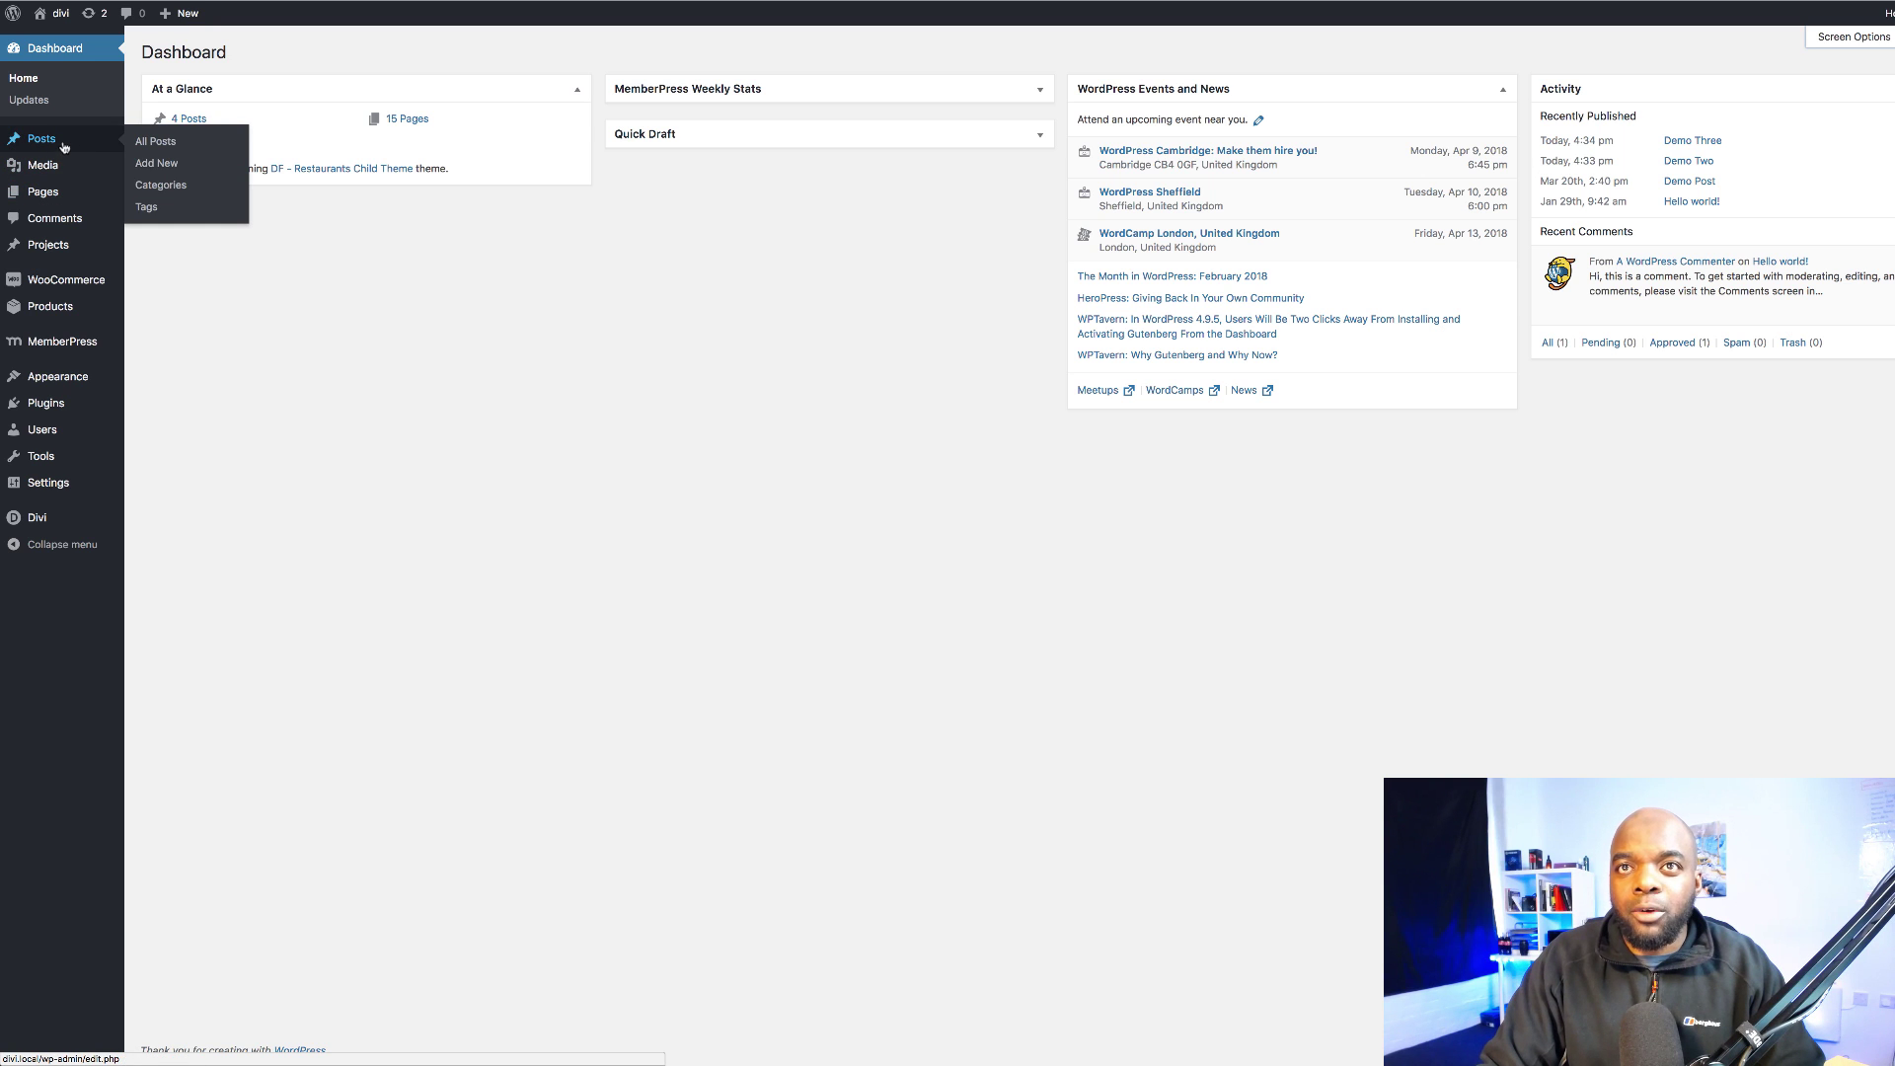
pyautogui.click(168, 170)
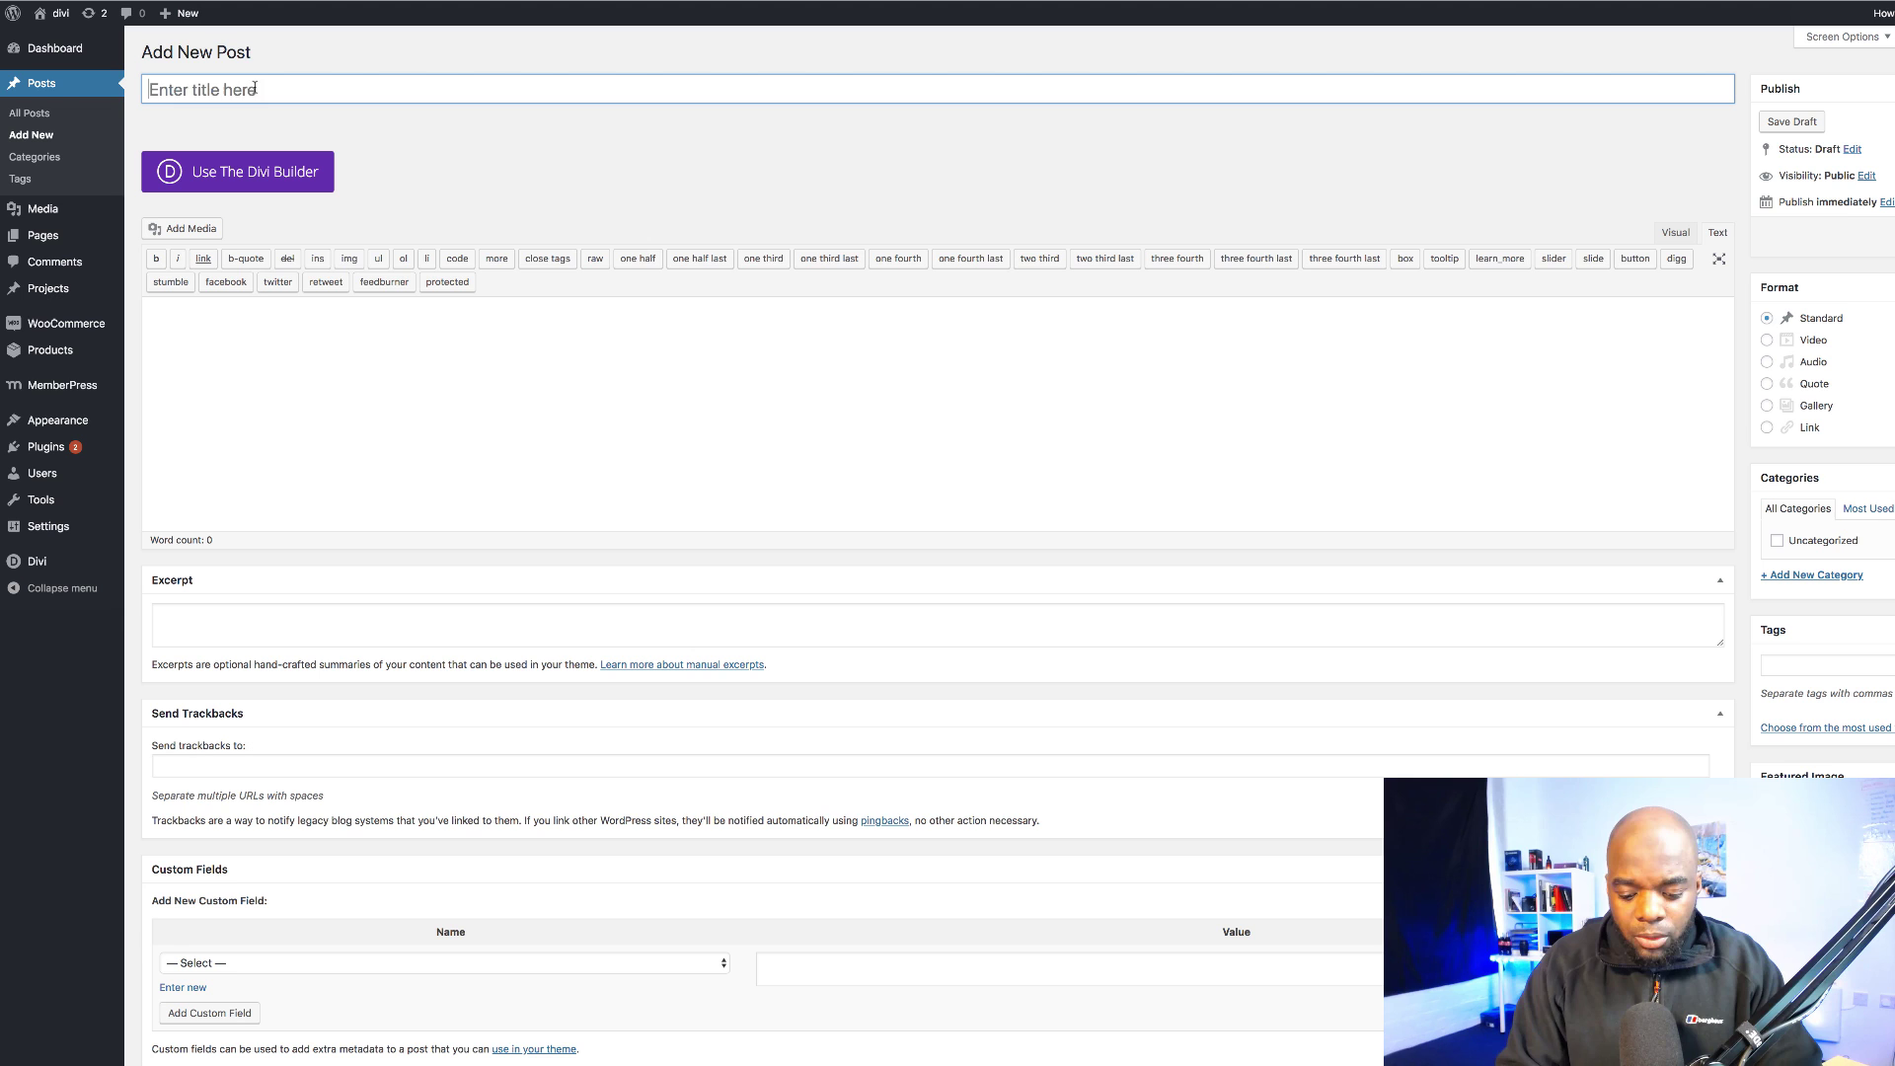
pyautogui.click(254, 88)
pyautogui.write('Post Four')
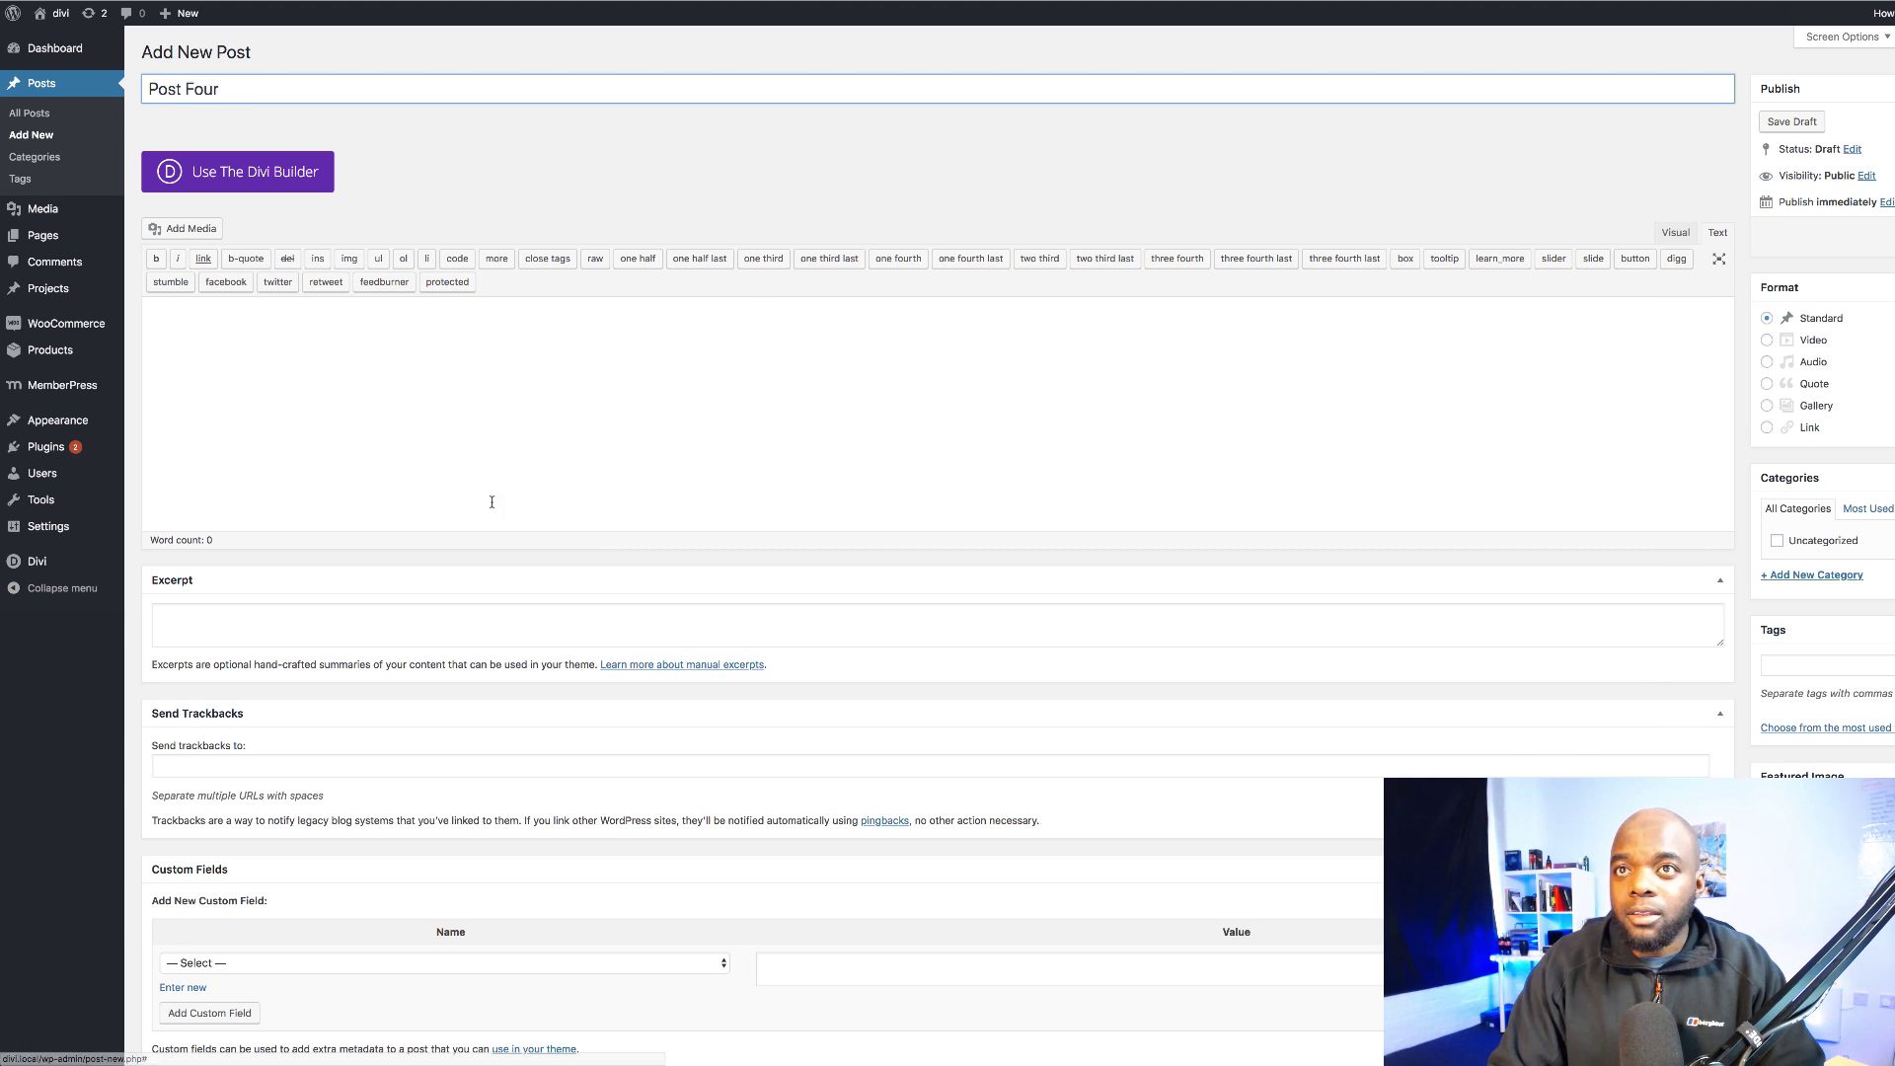
pyautogui.click(537, 325)
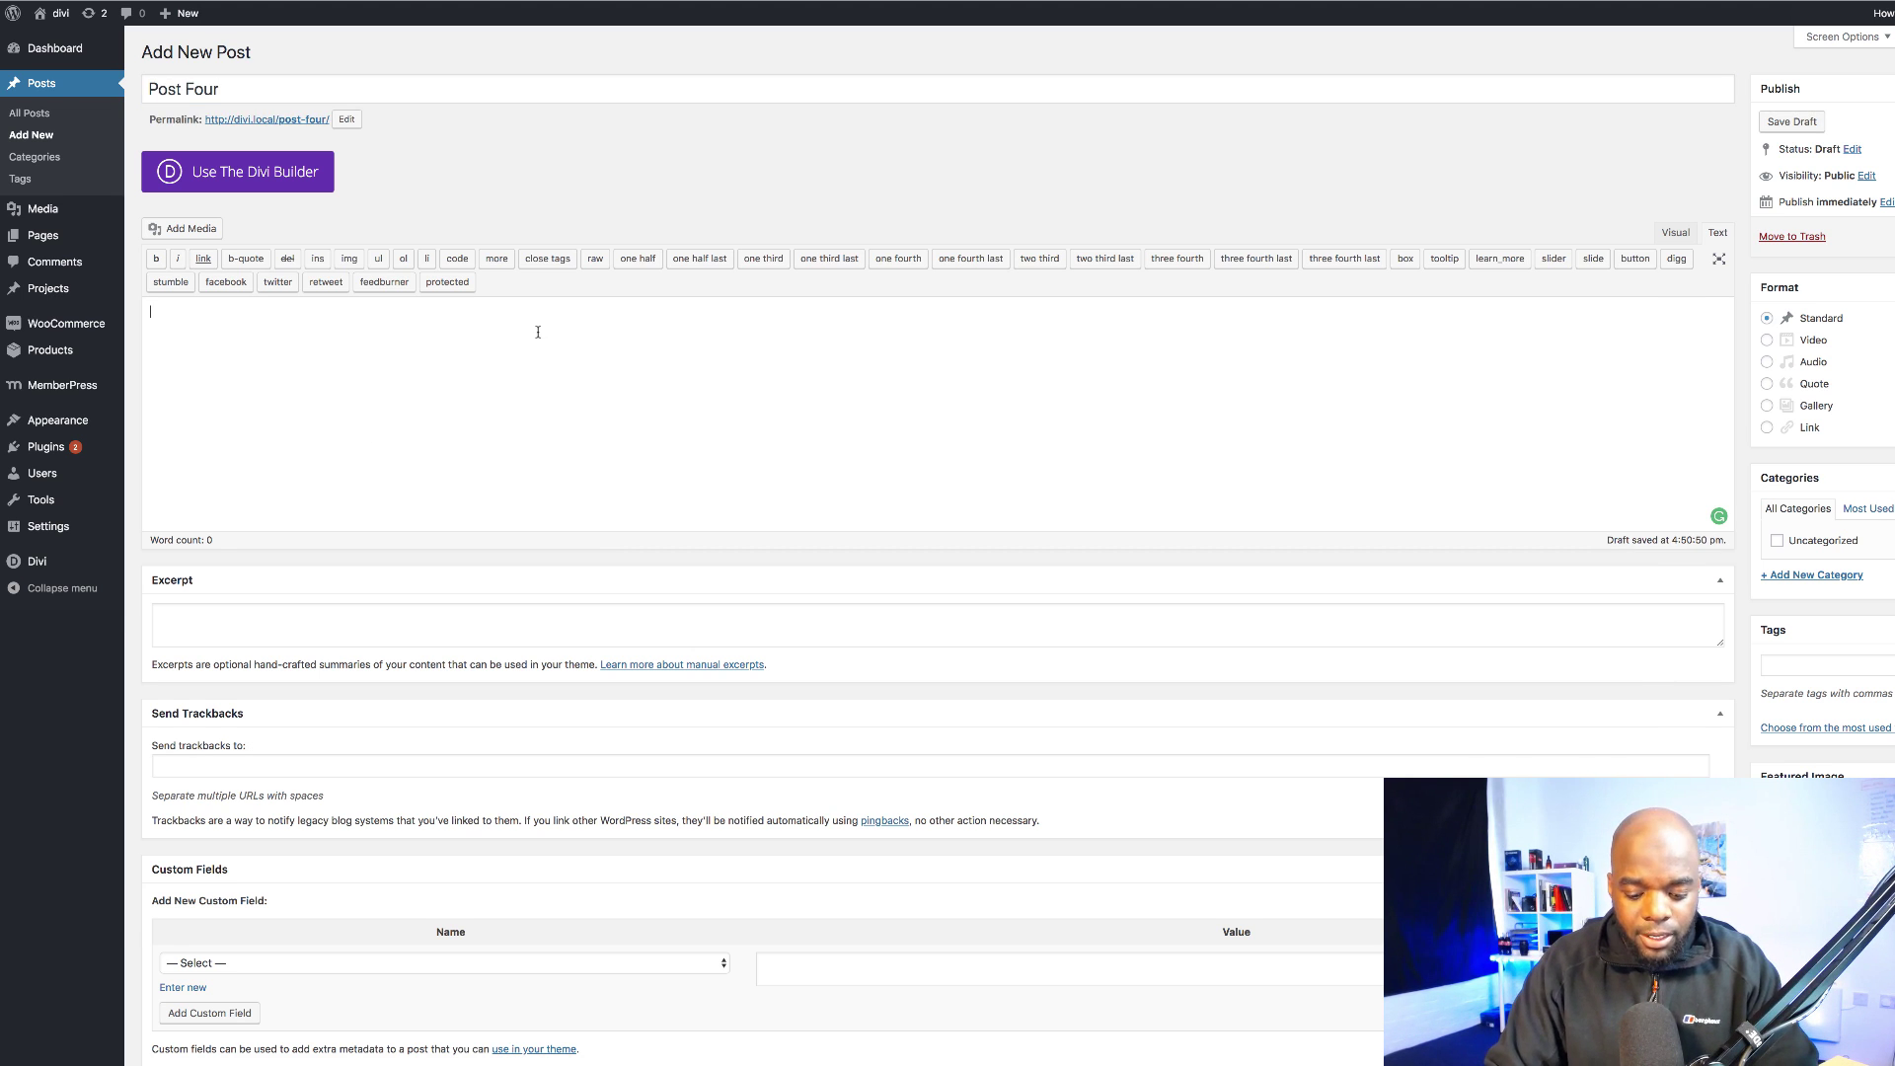
pyautogui.write('Lorem ipsum dolor sit amet, consectetuer adipiscing elit. Donec odio. Quisque volutpat mattis eros. Nullam malesuada erat ut turpis. Suspendisse urna nibh, viverra non, semper suscipit, posuere a, pede.  Donec nec justo eget felis facilisis fermentum. Aliquam porttitor mauris sit amet orci. Aenean dignissim pellentesque felis.  Morbi in sem quis dui placerat ornare. Pellentesque odio nisi, euismod in, pharetra a, ultricies in, diam. Sed arcu. Cras consequat.  Praesent dapibus, neque id cursus faucibus, tortor neque egestas auguae, eu vulputate magna eros eu erat. Aliquam erat volutpat. Nam dui mi, tincidunt quis, accumsan porttitor, facilisis luctus, metus.  Phasellus ultrices nulla quis nibh. Quisque a lectus. Donec consectetuer ligula vulputate sem tristique cursus. Nam nulla quam, gravida non, commodo a, sodales sit amet, nisi.')
# Set the running-figure photo from the Media Library as featured image and publish the post.
pyautogui.click(1806, 809)
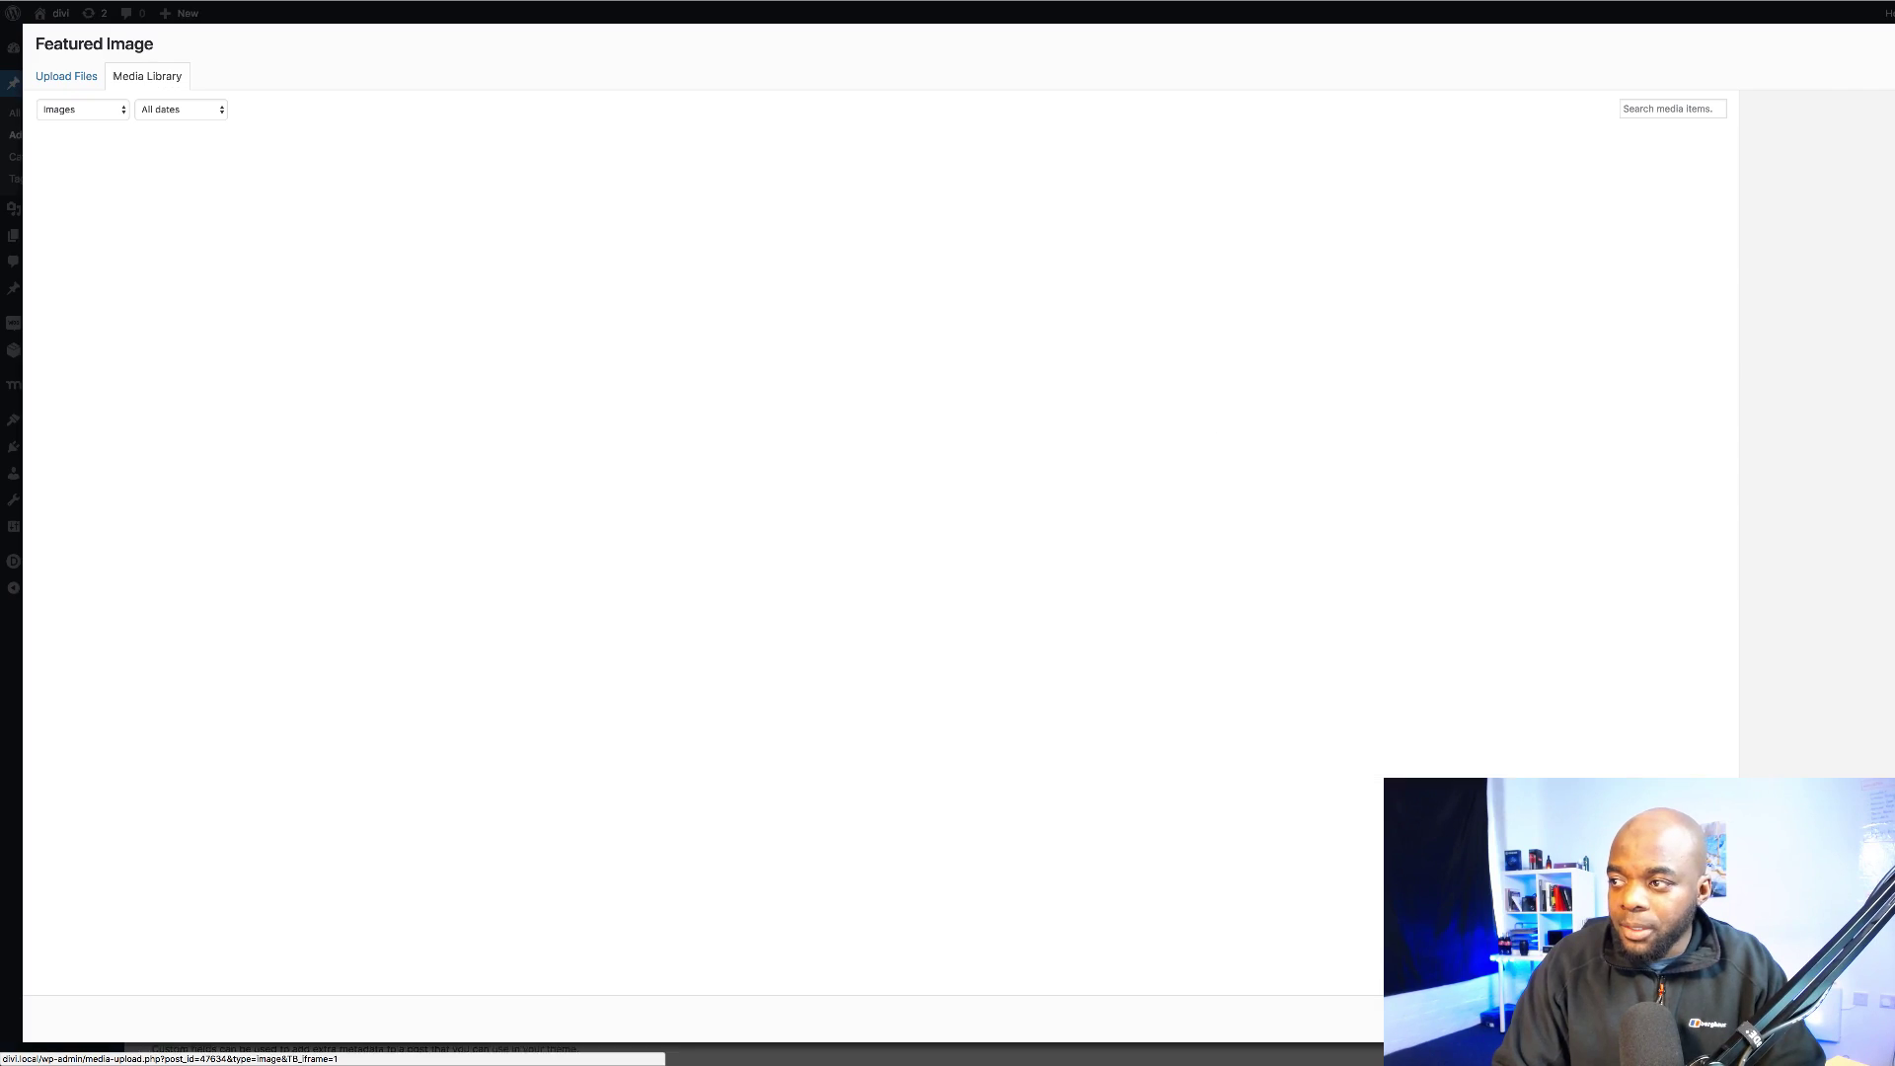
pyautogui.scroll(-5, 735, 535)
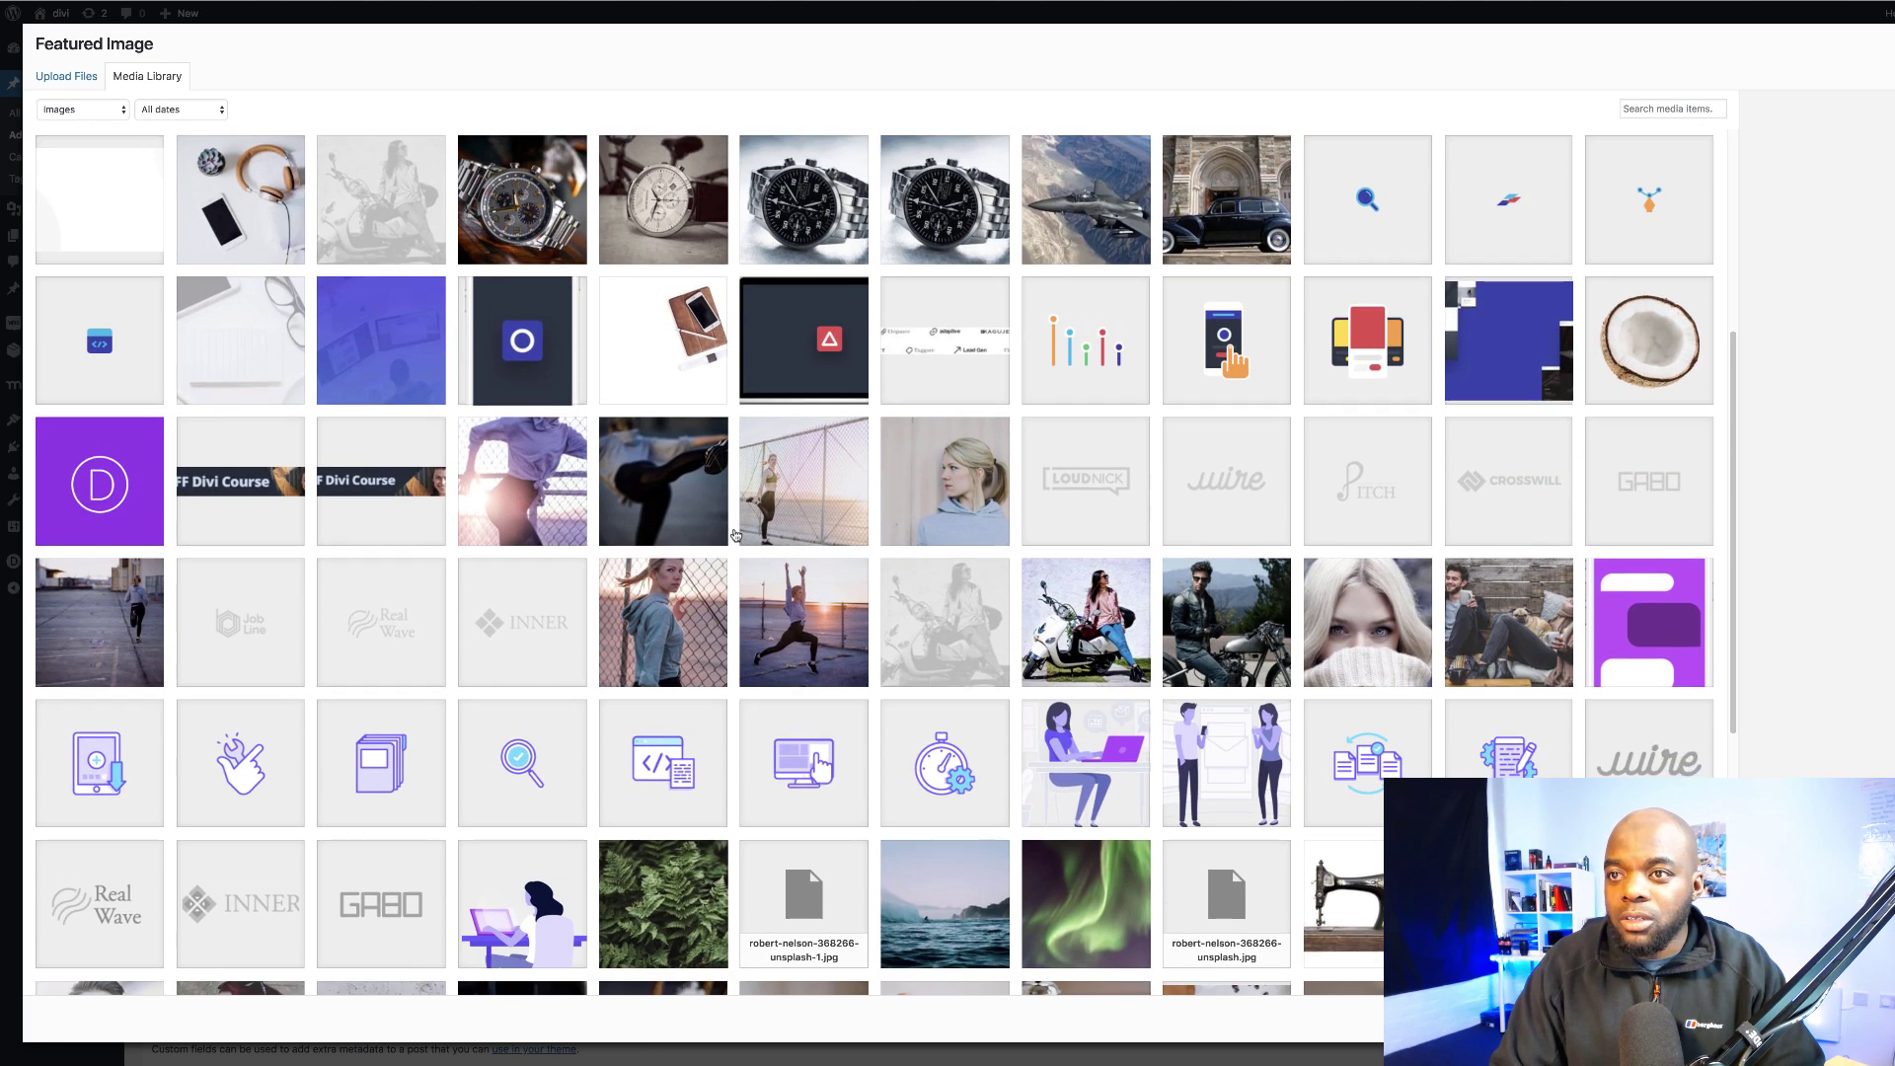
pyautogui.click(121, 598)
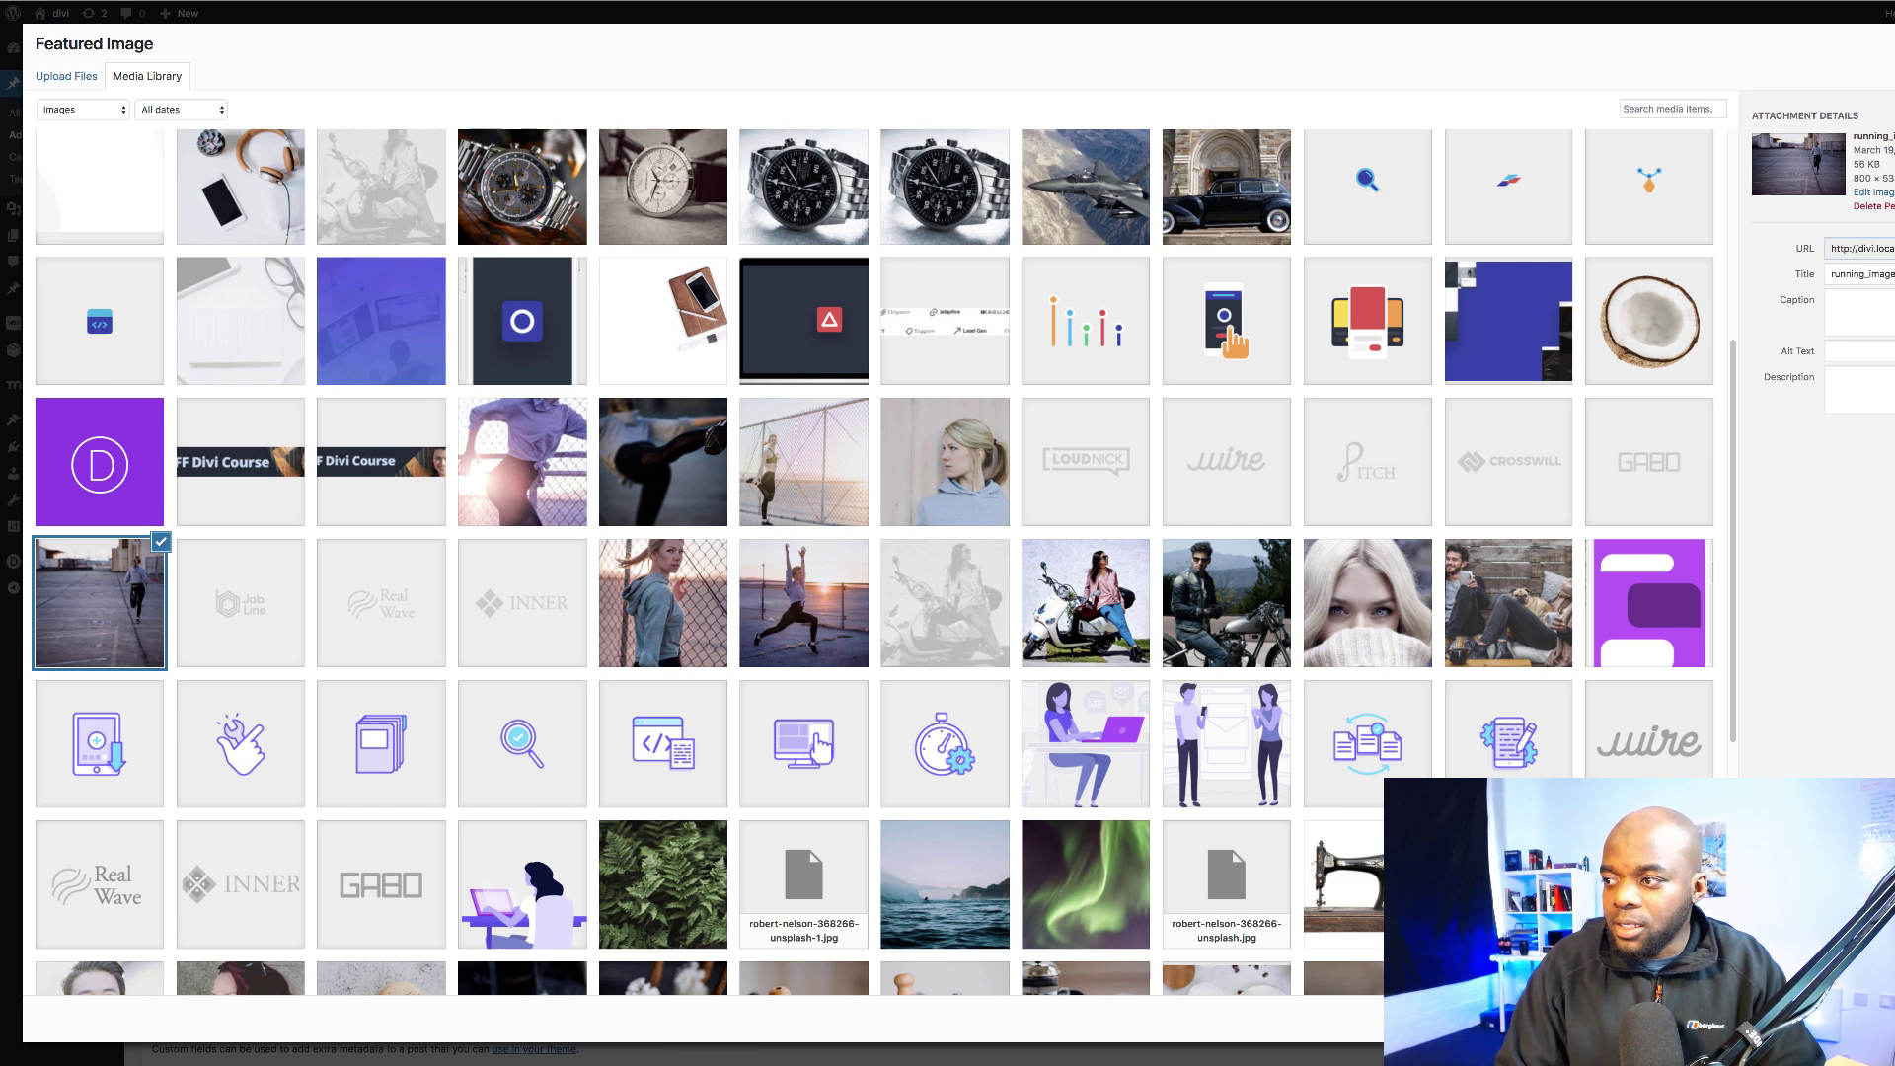
pyautogui.press('Escape')
pyautogui.click(1887, 236)
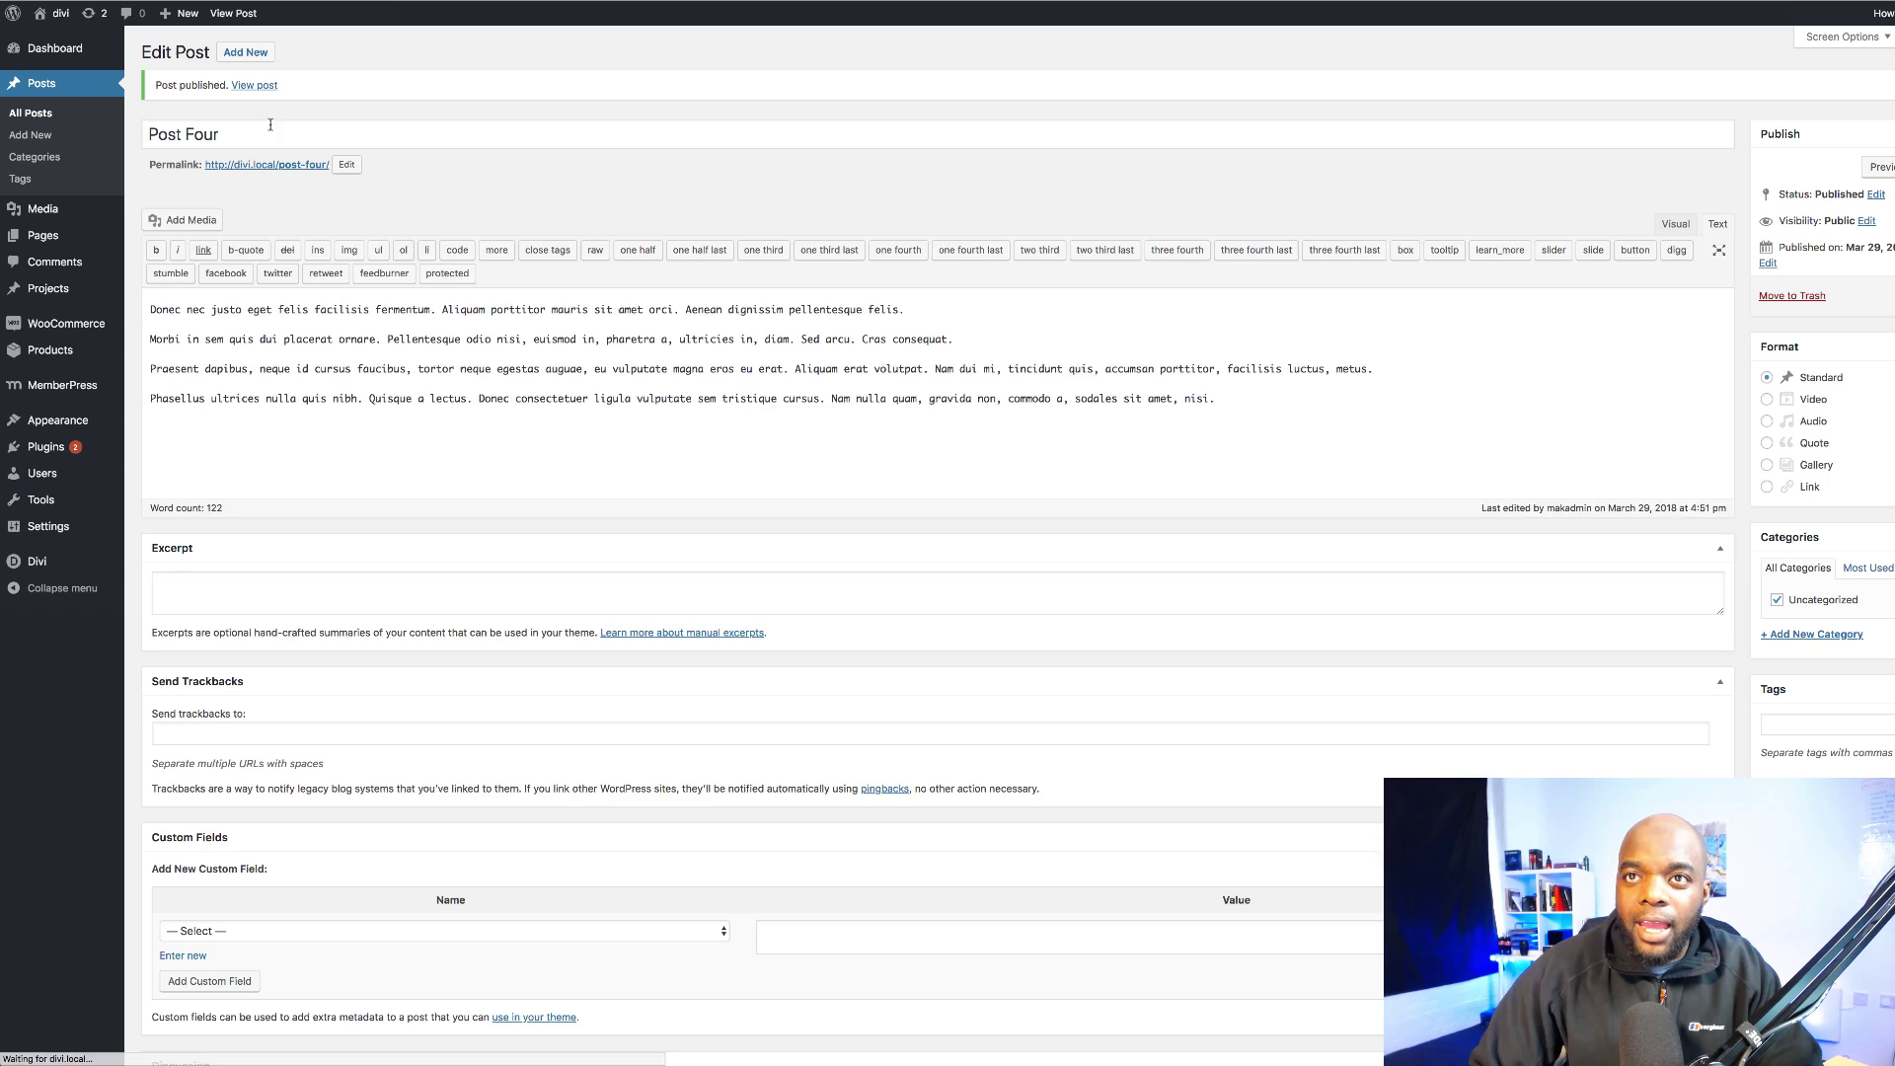
# View the published Post Four on the site, then return to the admin Dashboard.
pyautogui.click(253, 86)
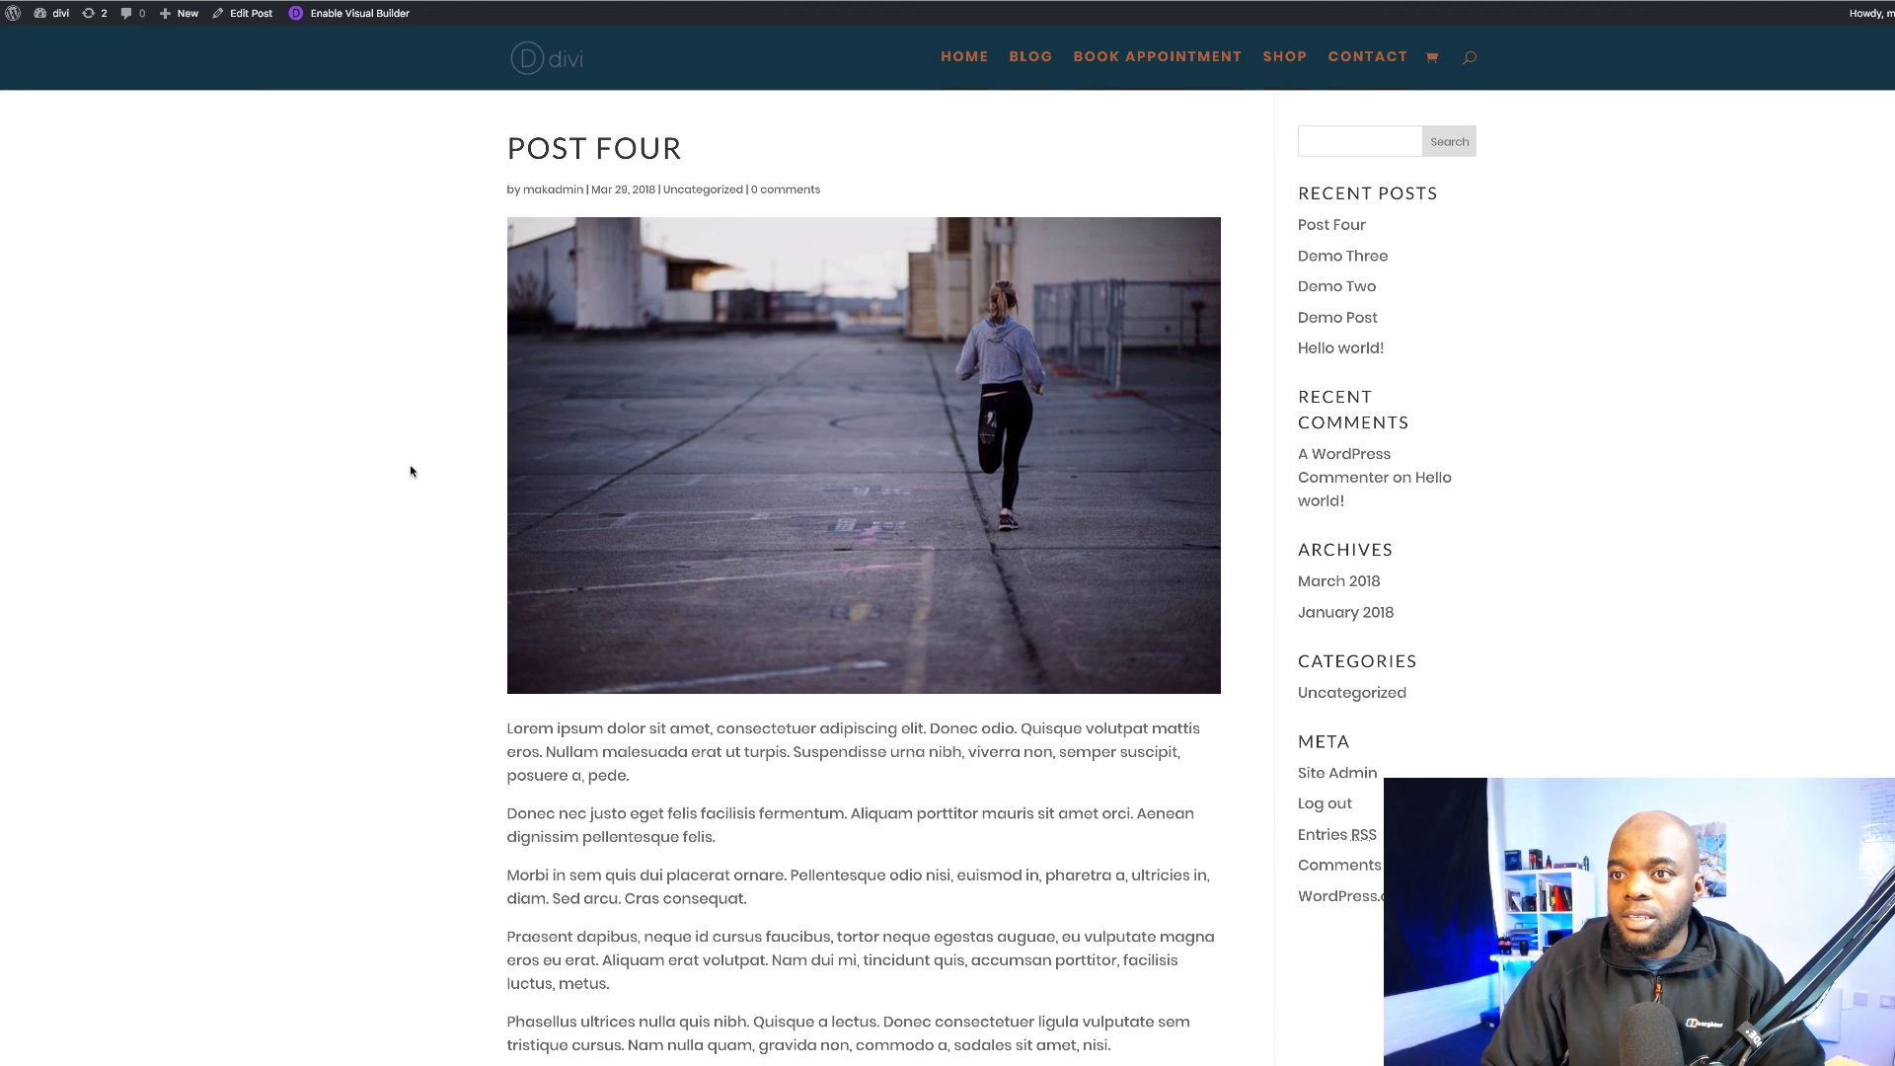
pyautogui.scroll(-5, 415, 468)
pyautogui.scroll(5, 417, 468)
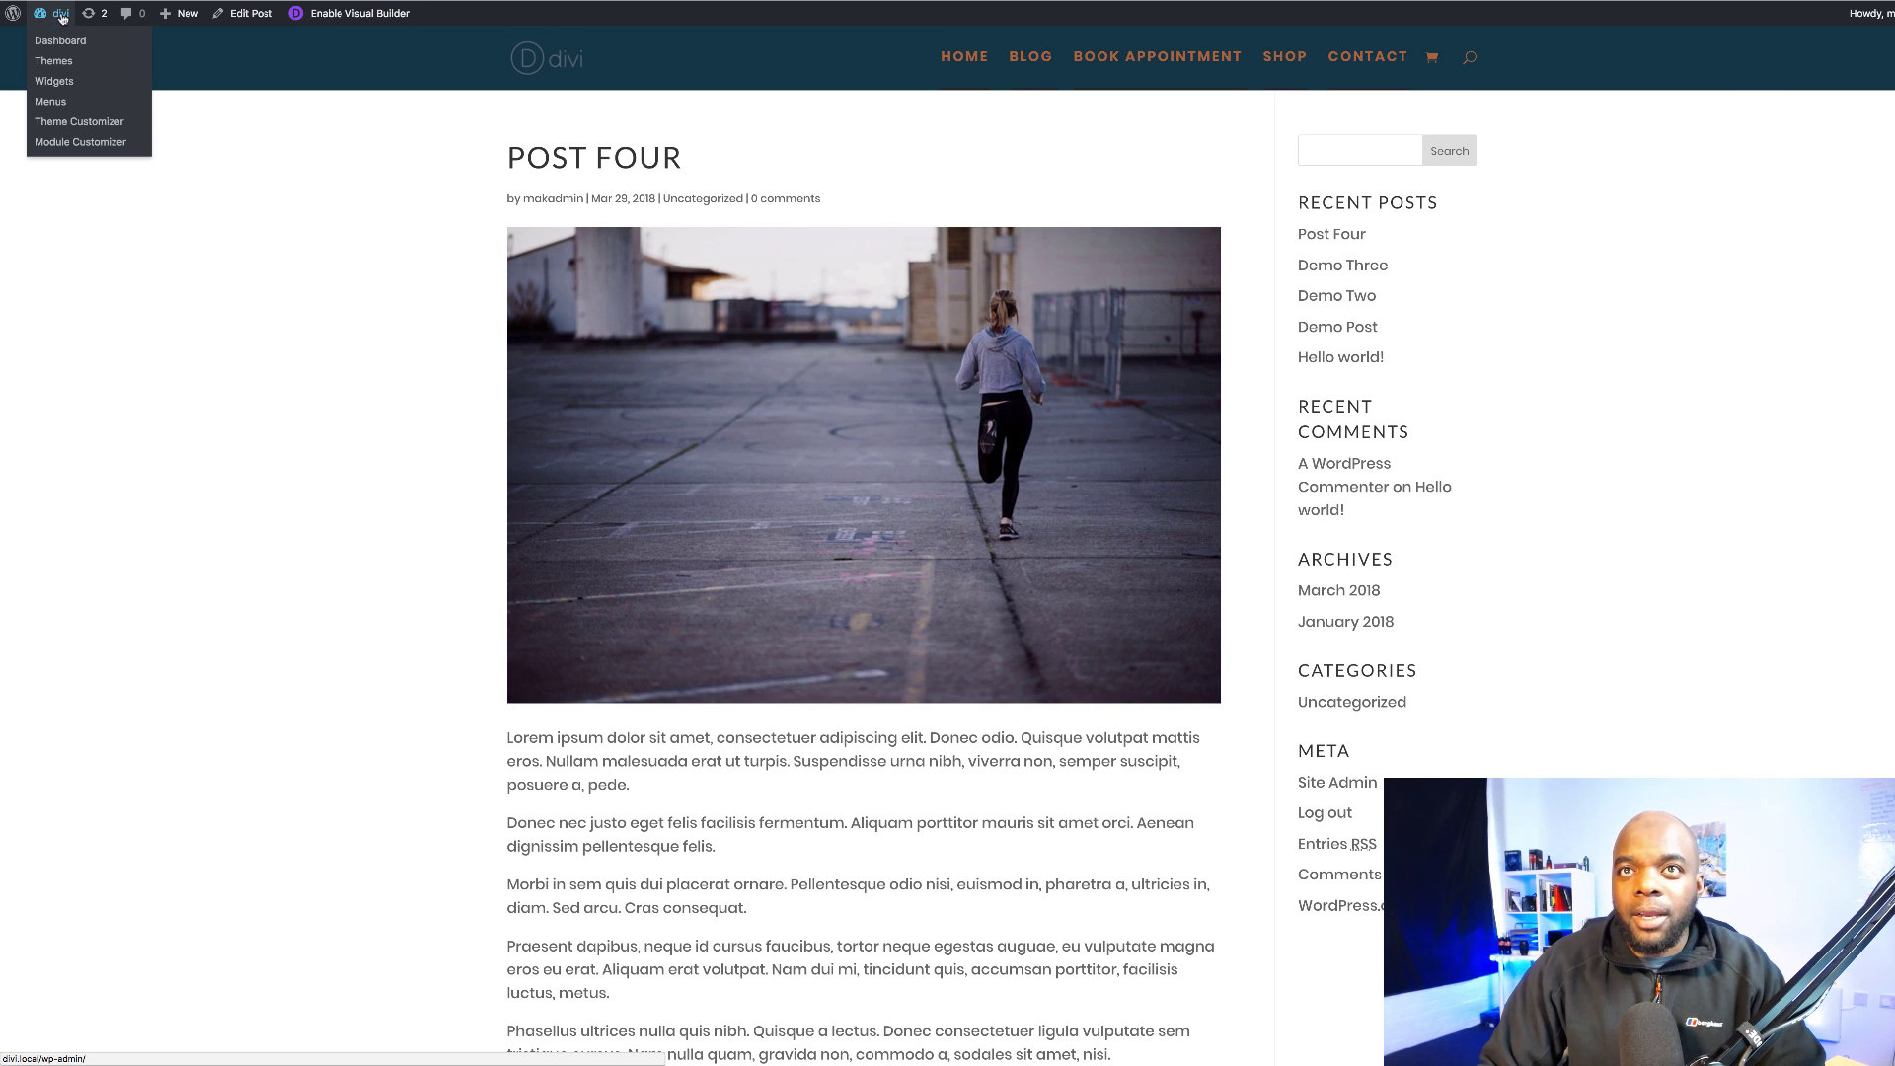
pyautogui.click(63, 41)
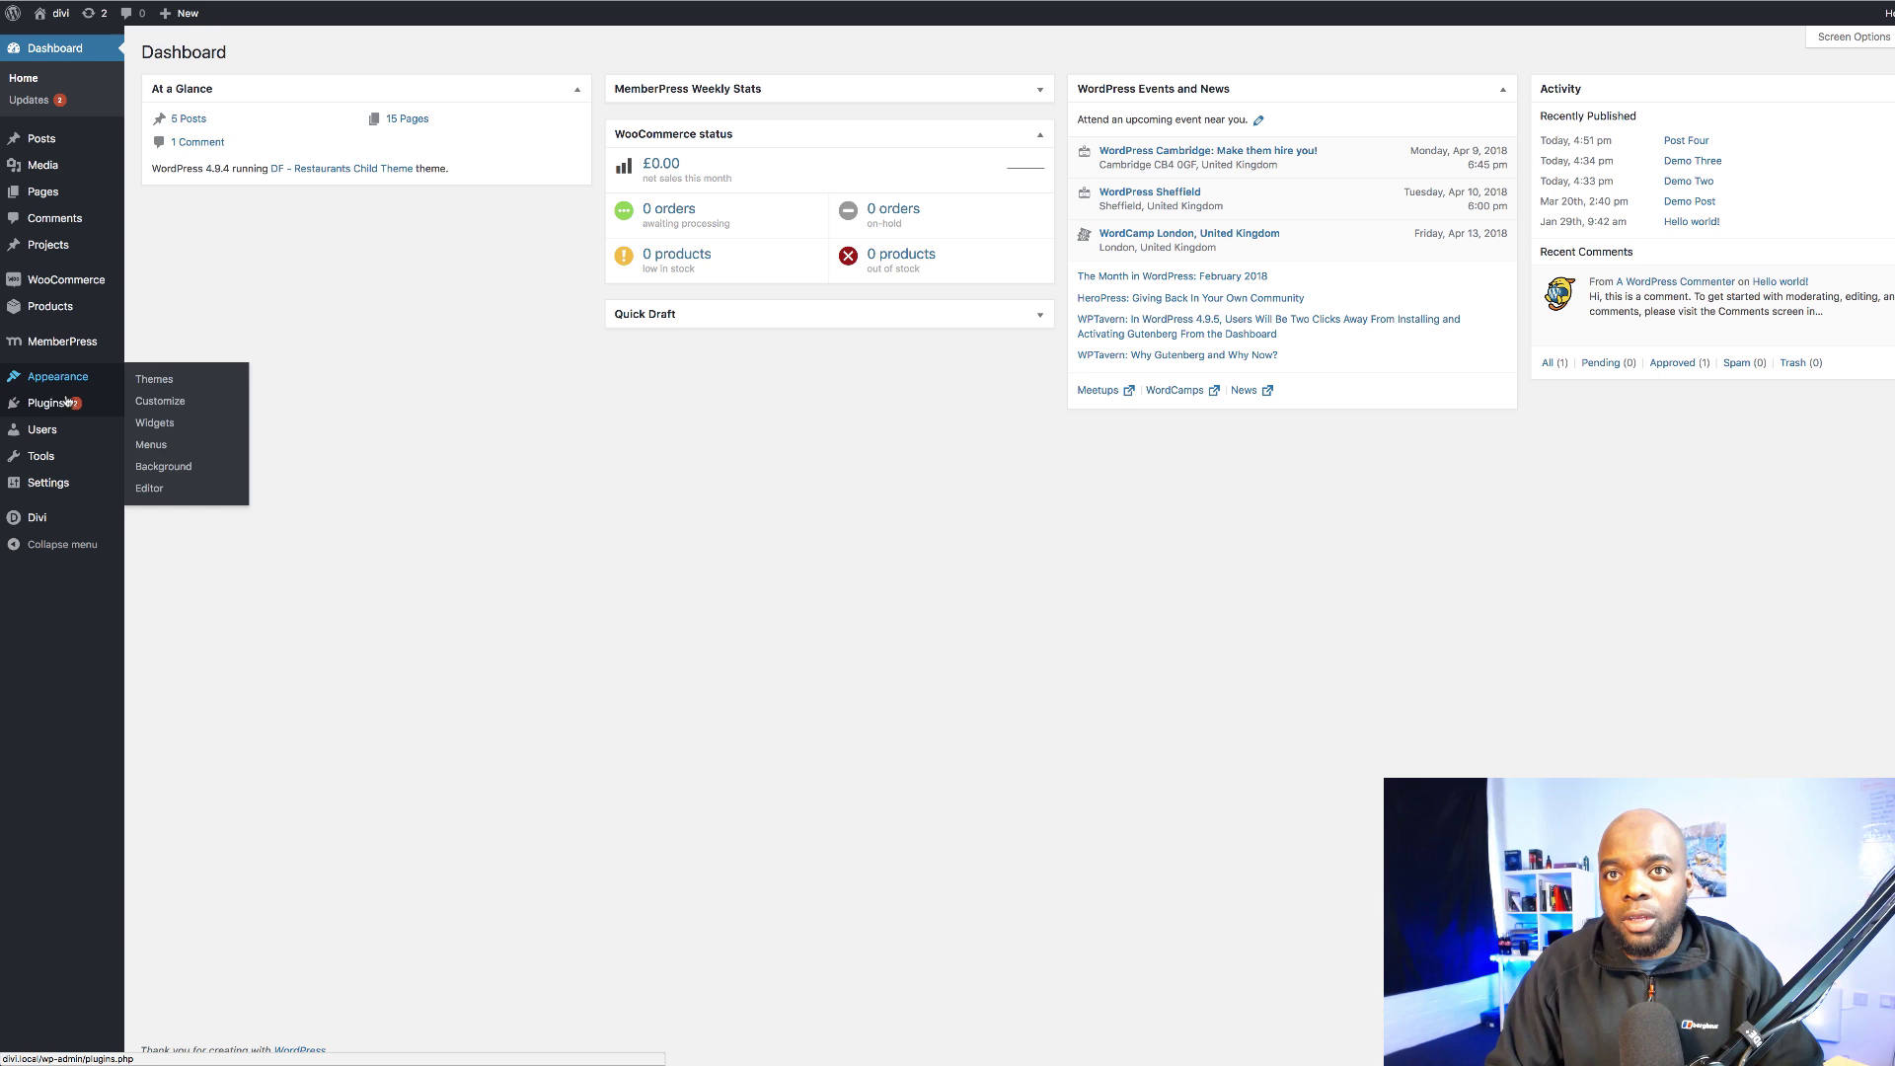
# Search Add New plugins for 'convertkit' and activate the ConvertKit plugin.
pyautogui.moveTo(96, 409)
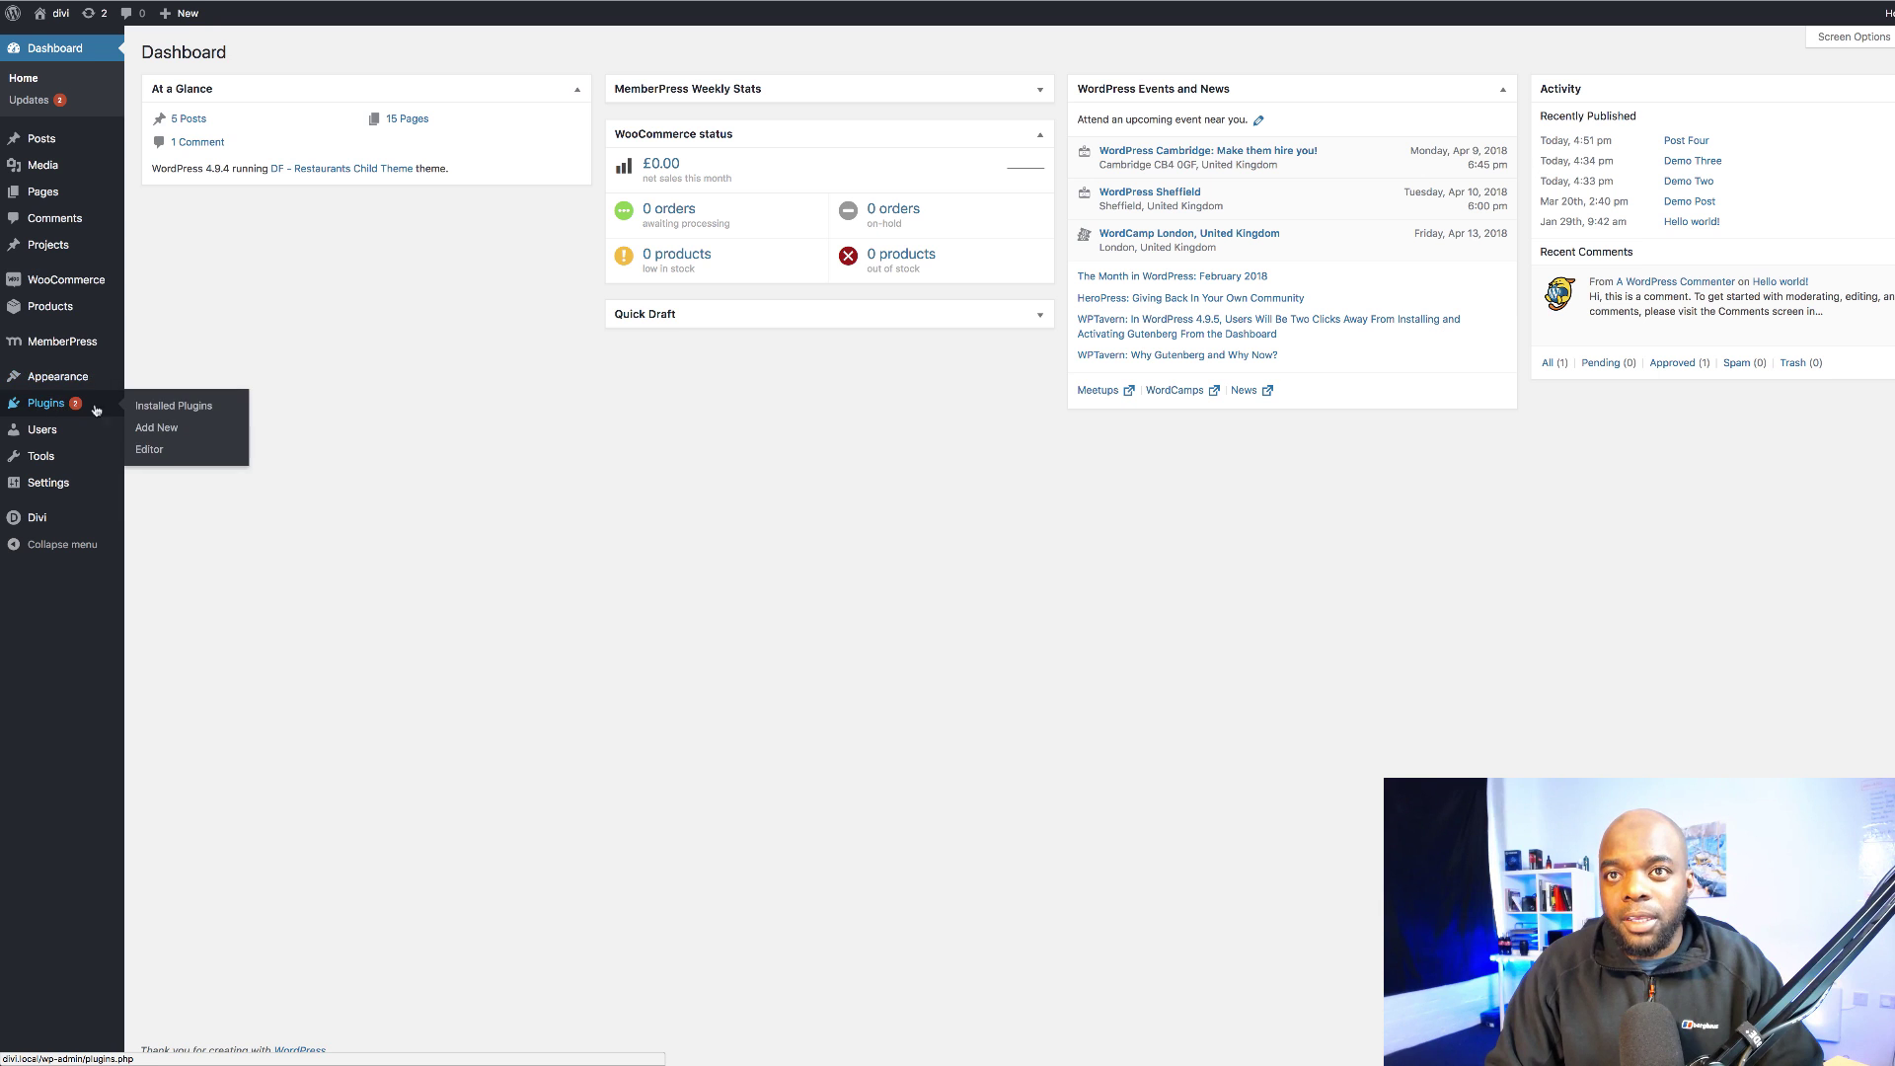
pyautogui.click(166, 435)
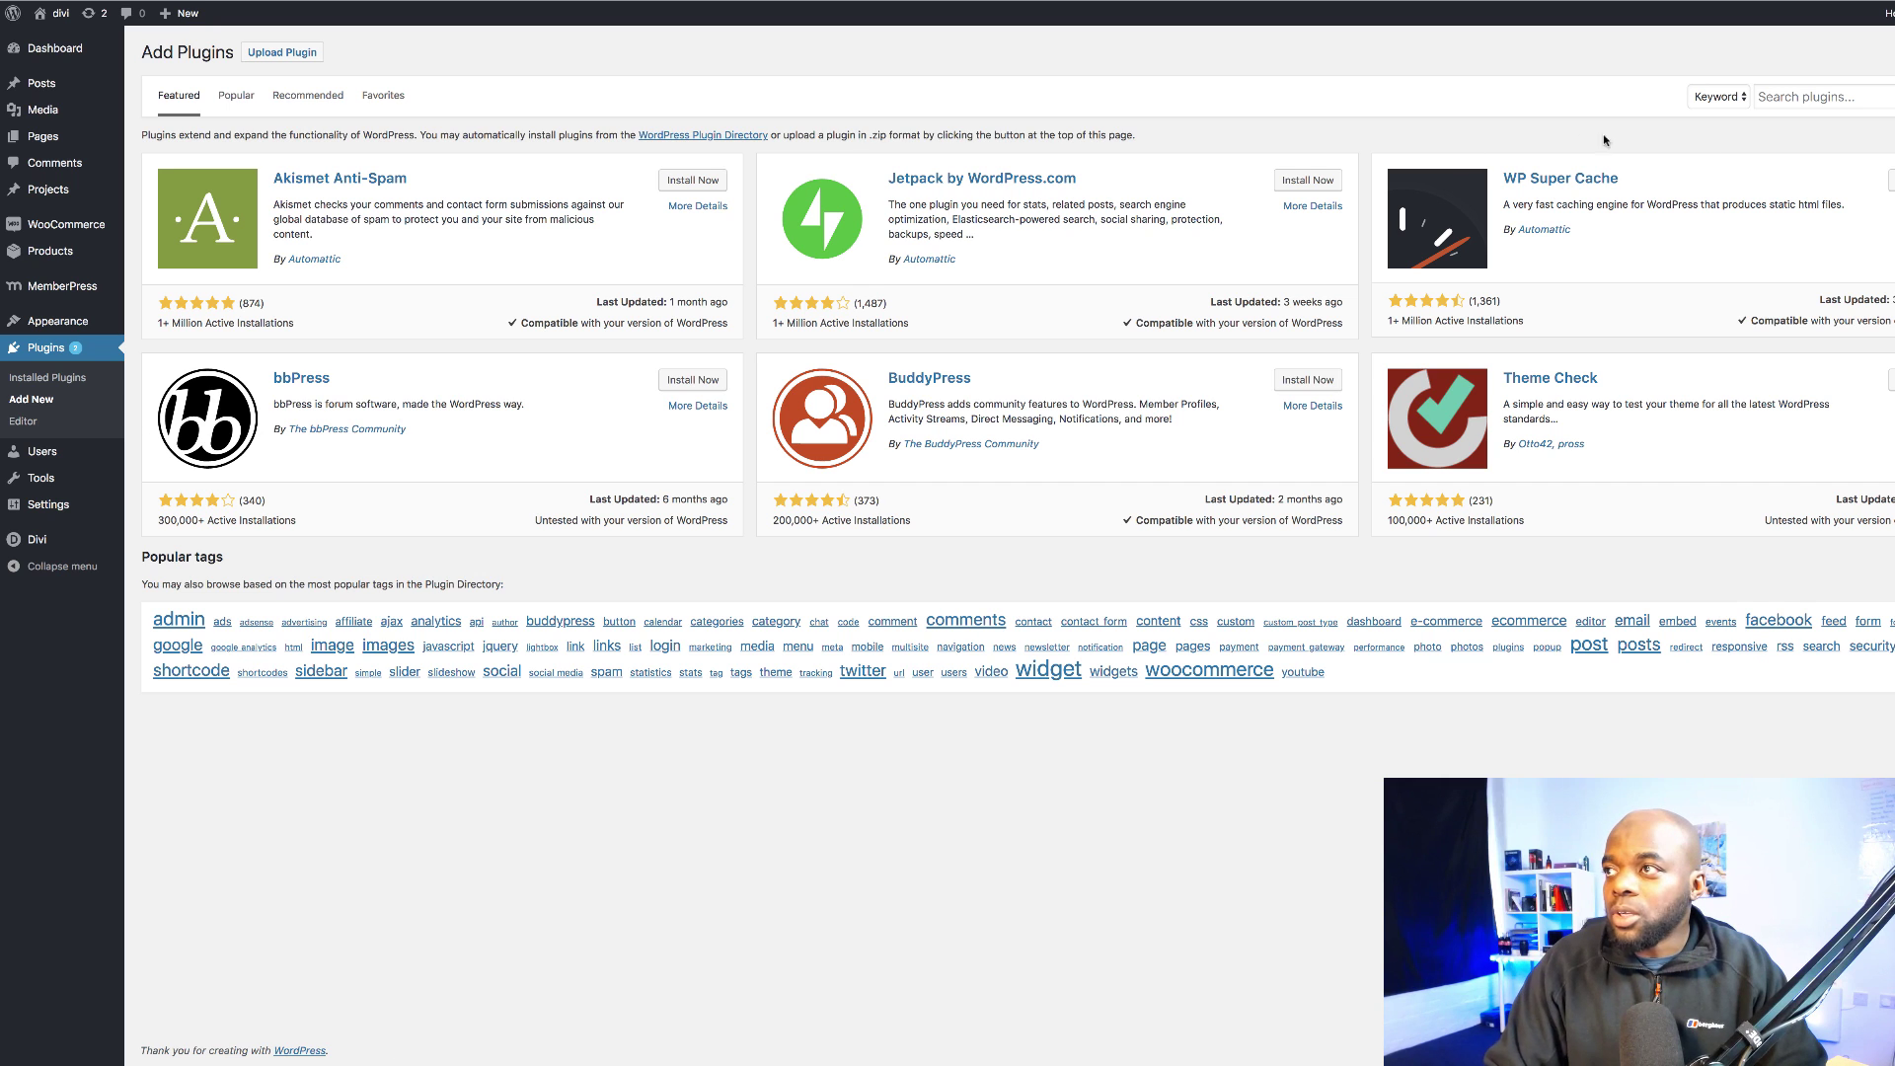
pyautogui.click(1818, 96)
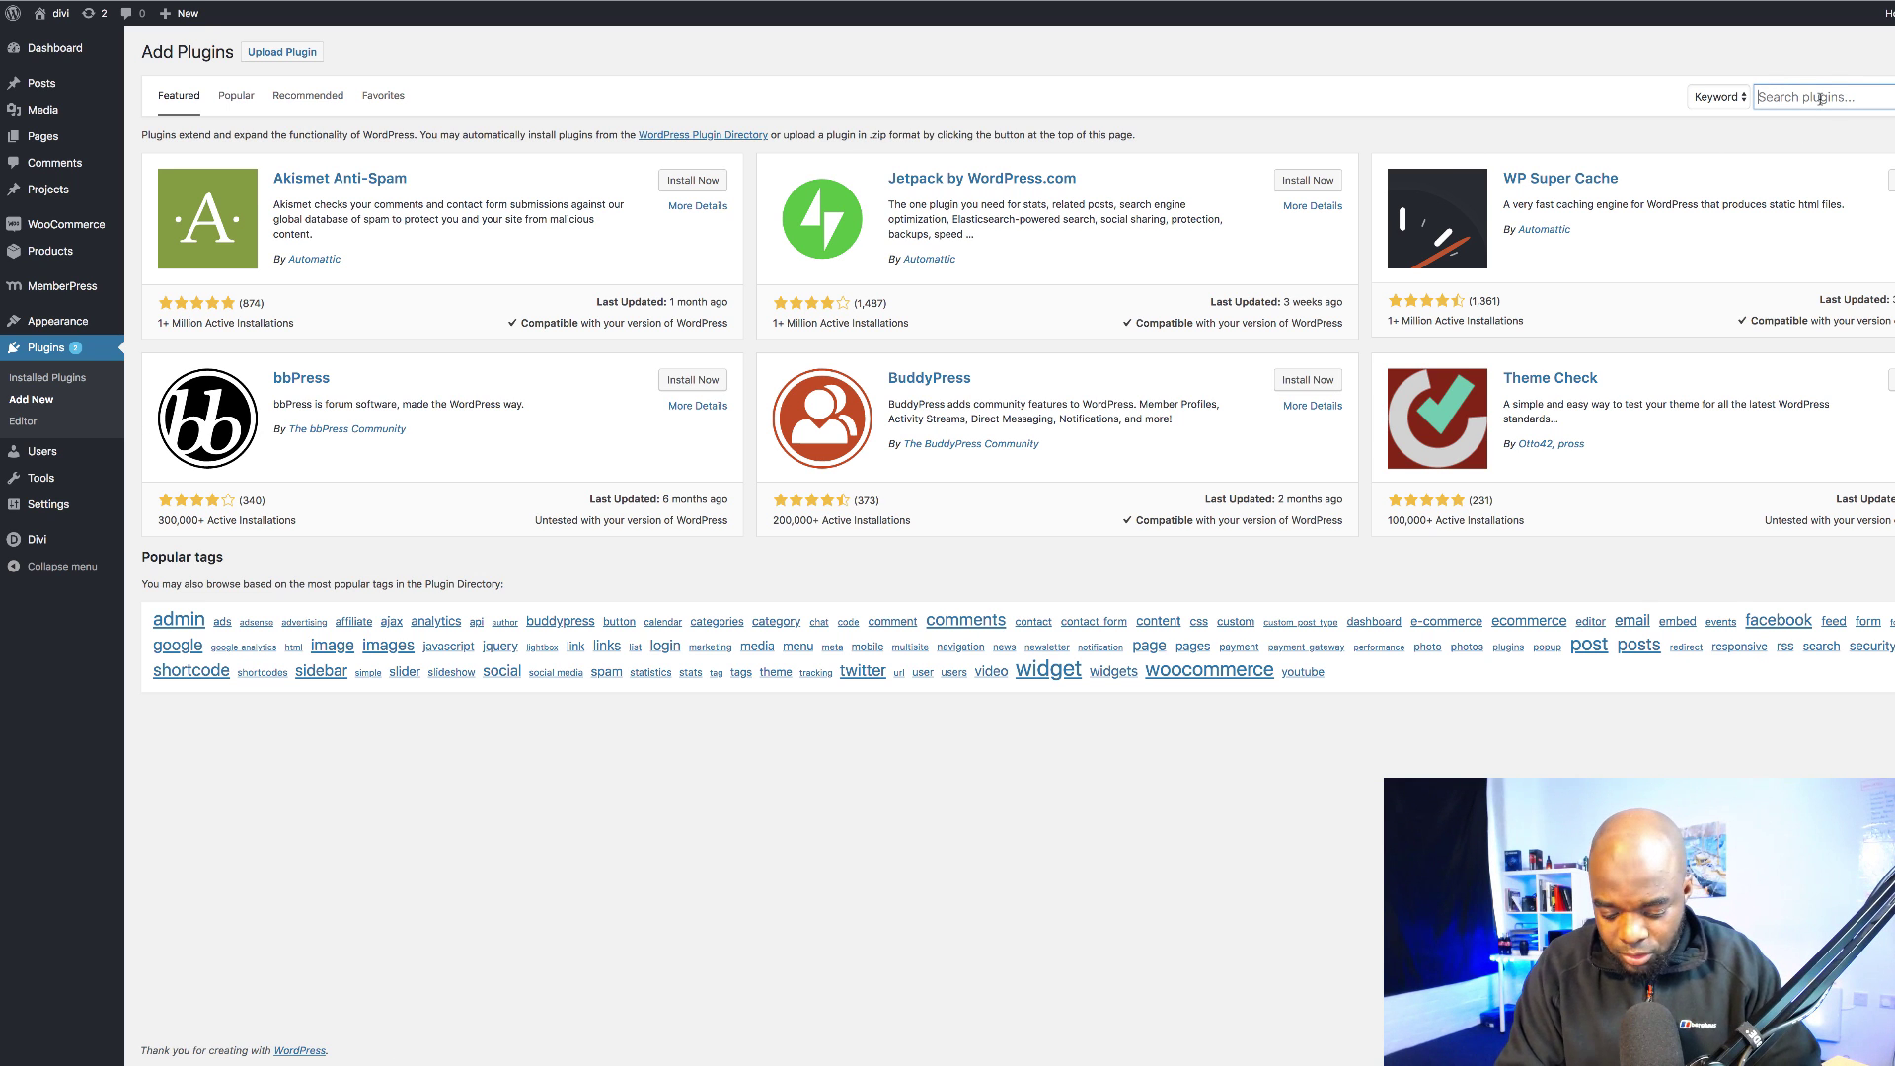
pyautogui.write('convertkit')
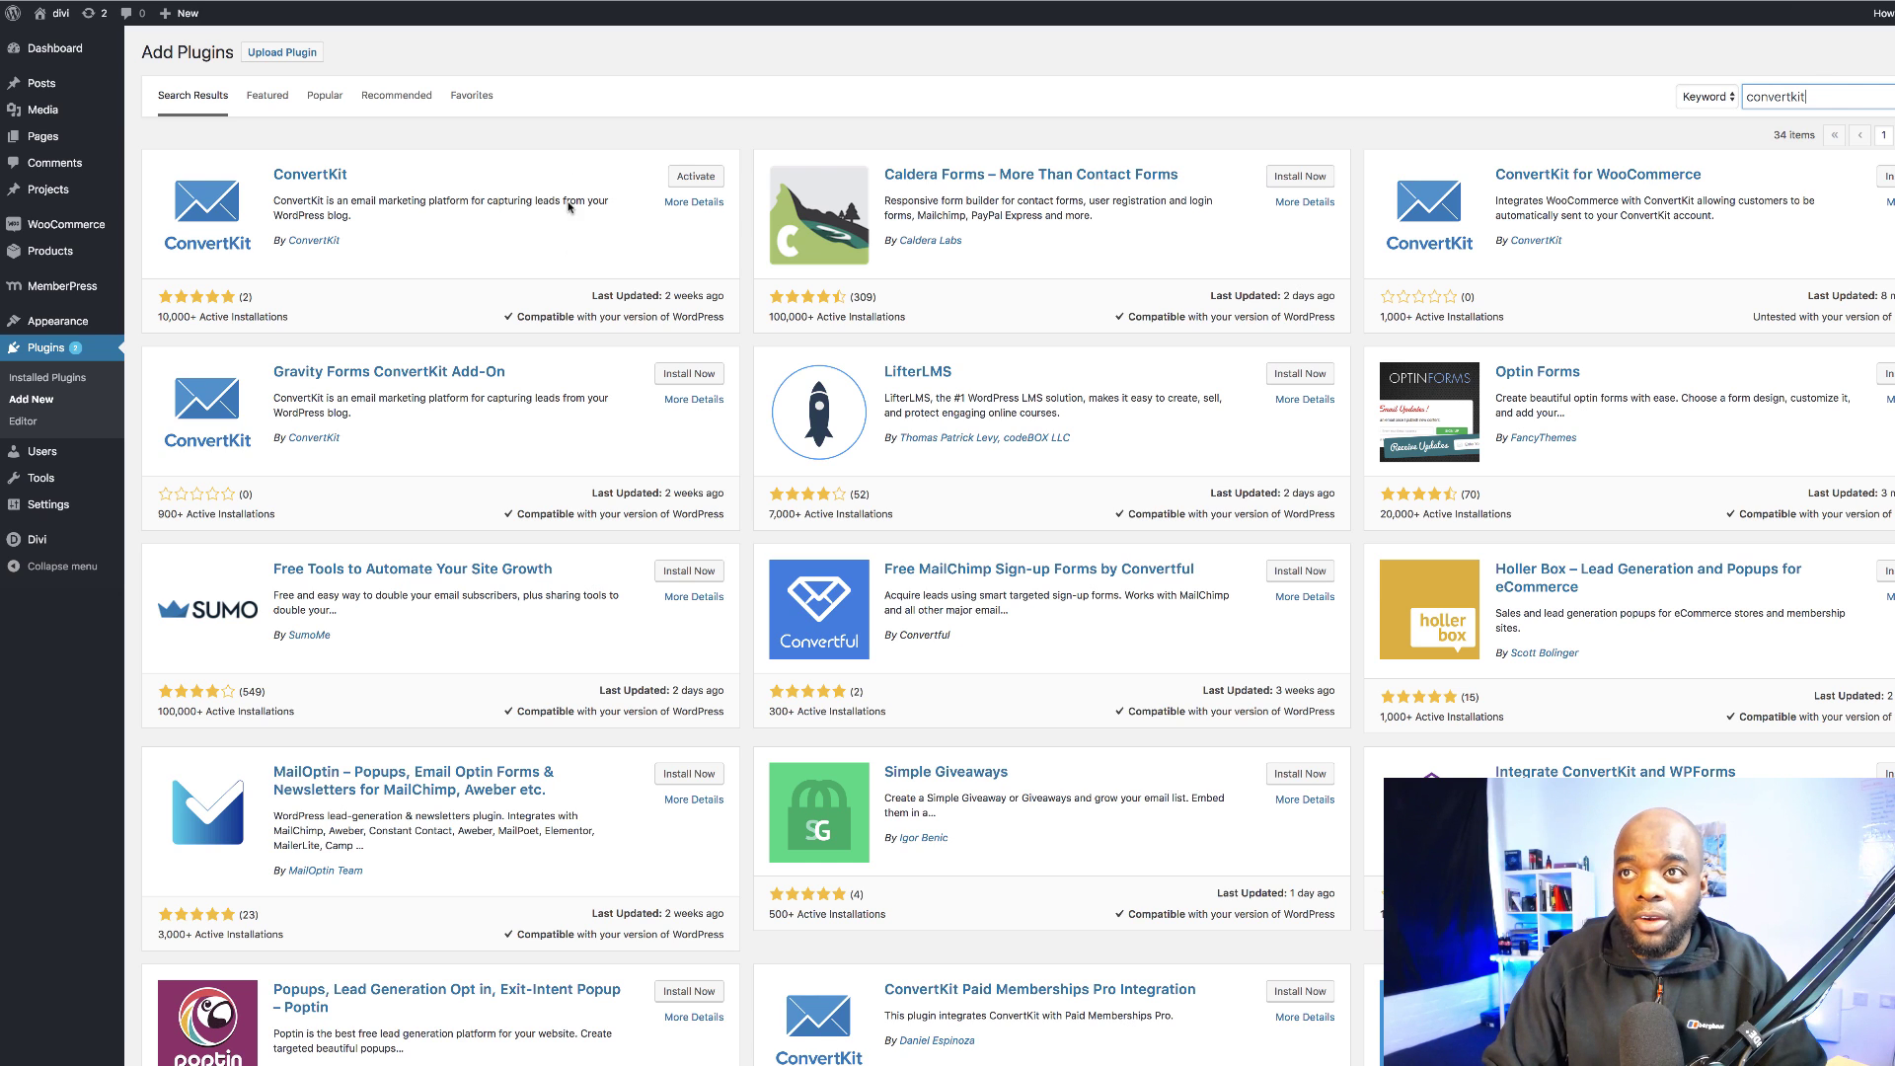
pyautogui.click(703, 182)
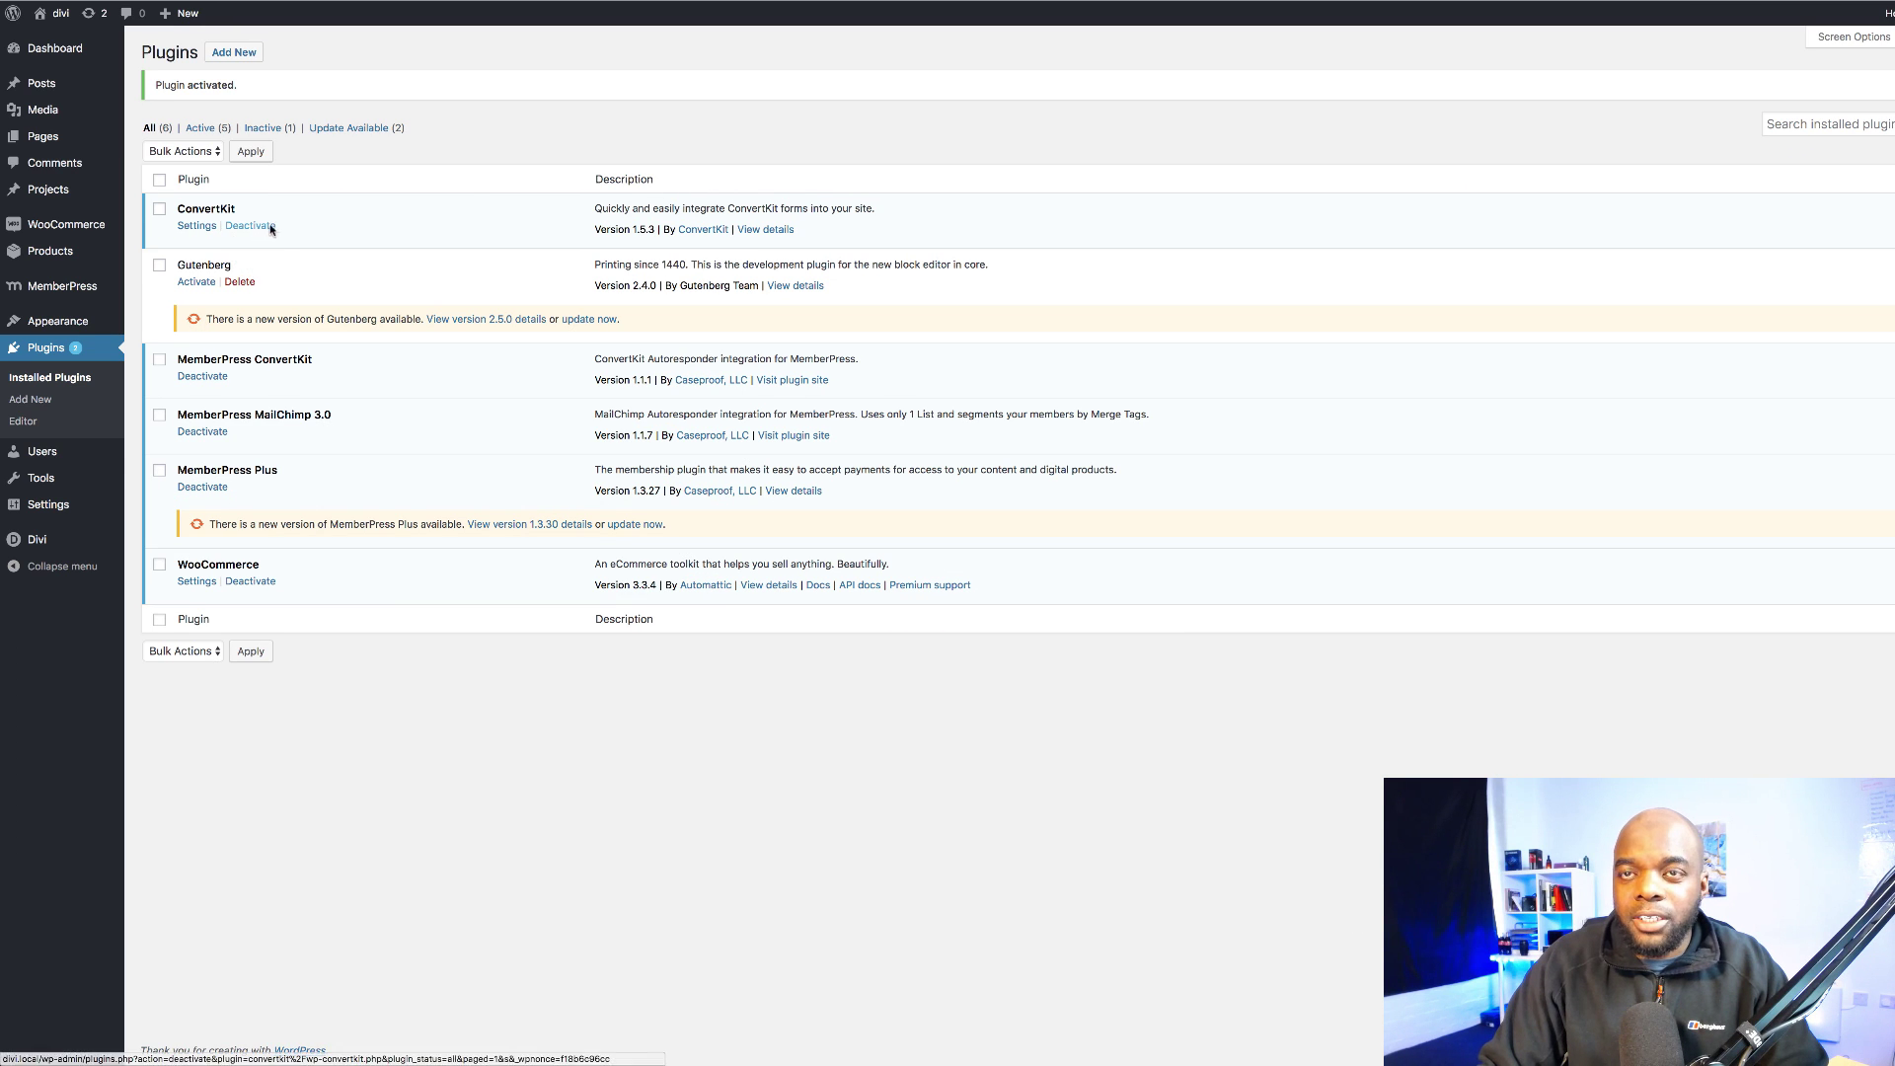
# Open the ConvertKit plugin's settings and click into the empty API Key and API Secret fields.
pyautogui.click(204, 227)
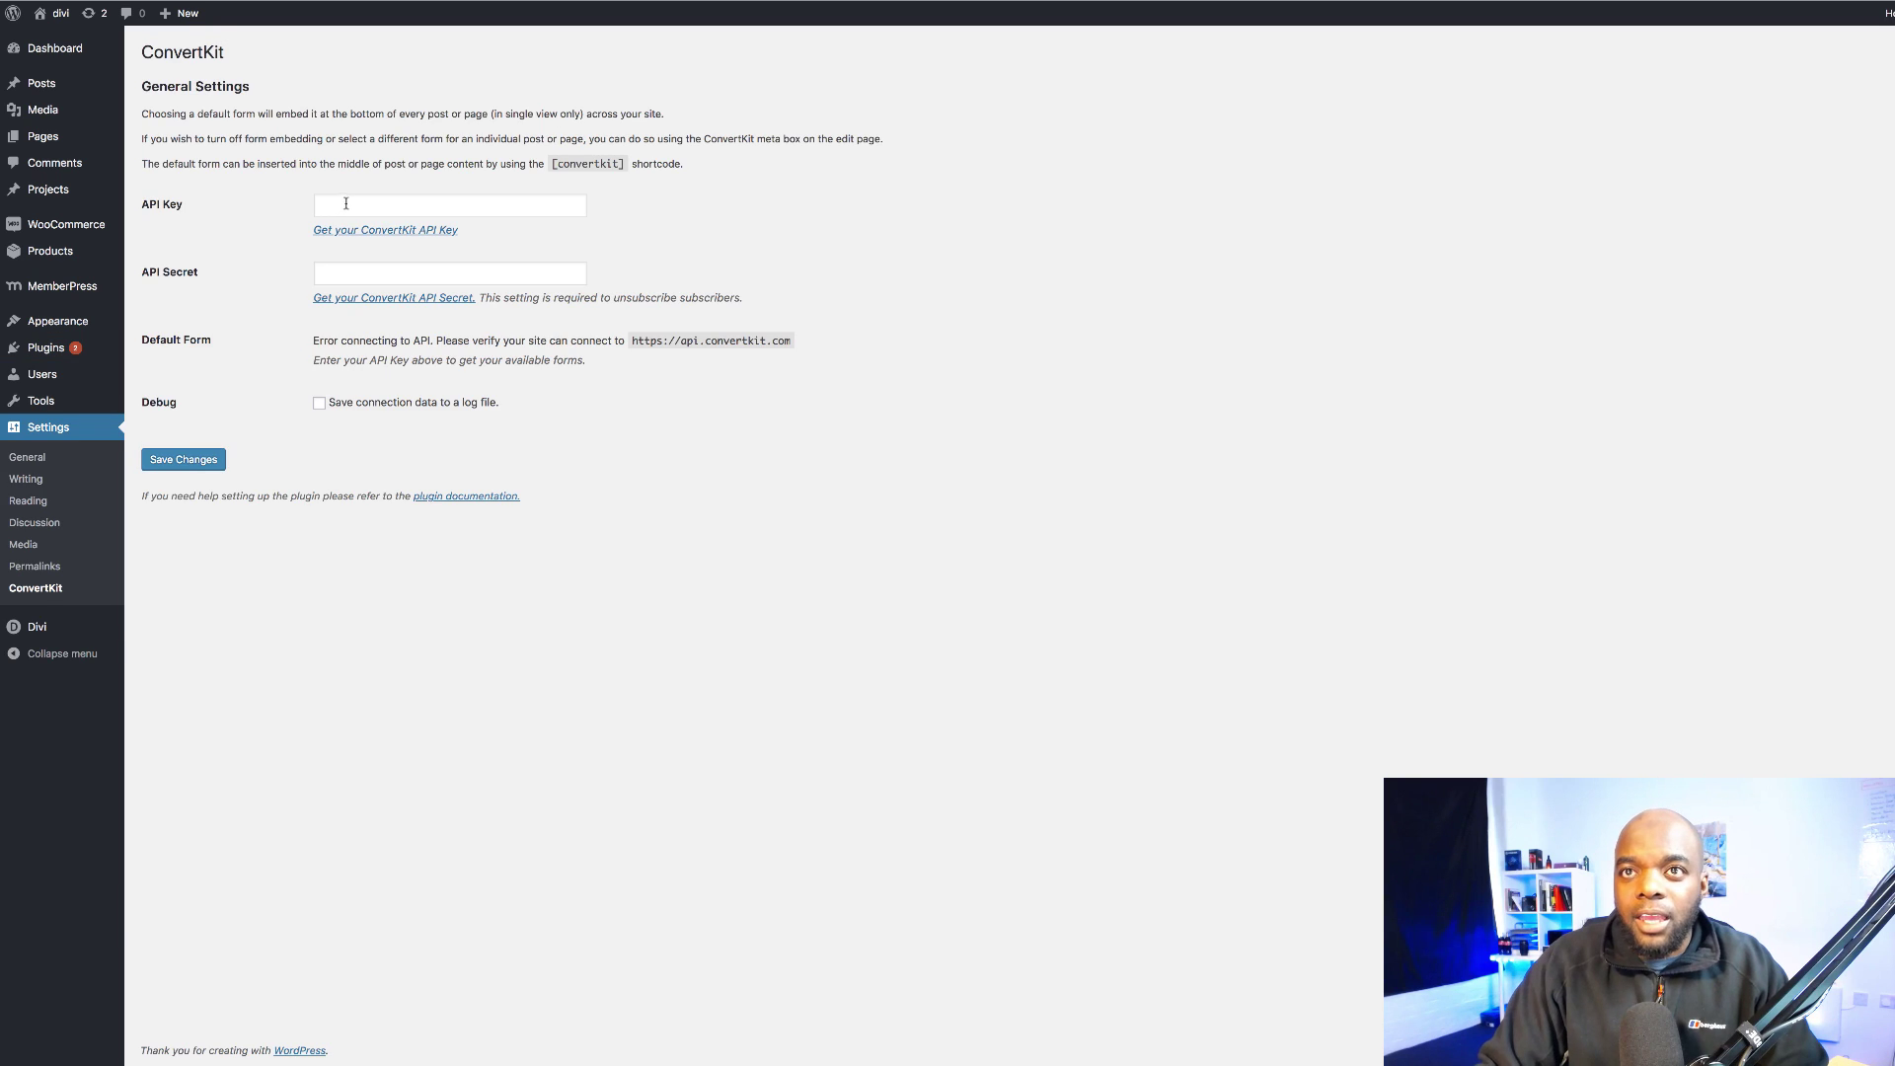
pyautogui.click(348, 207)
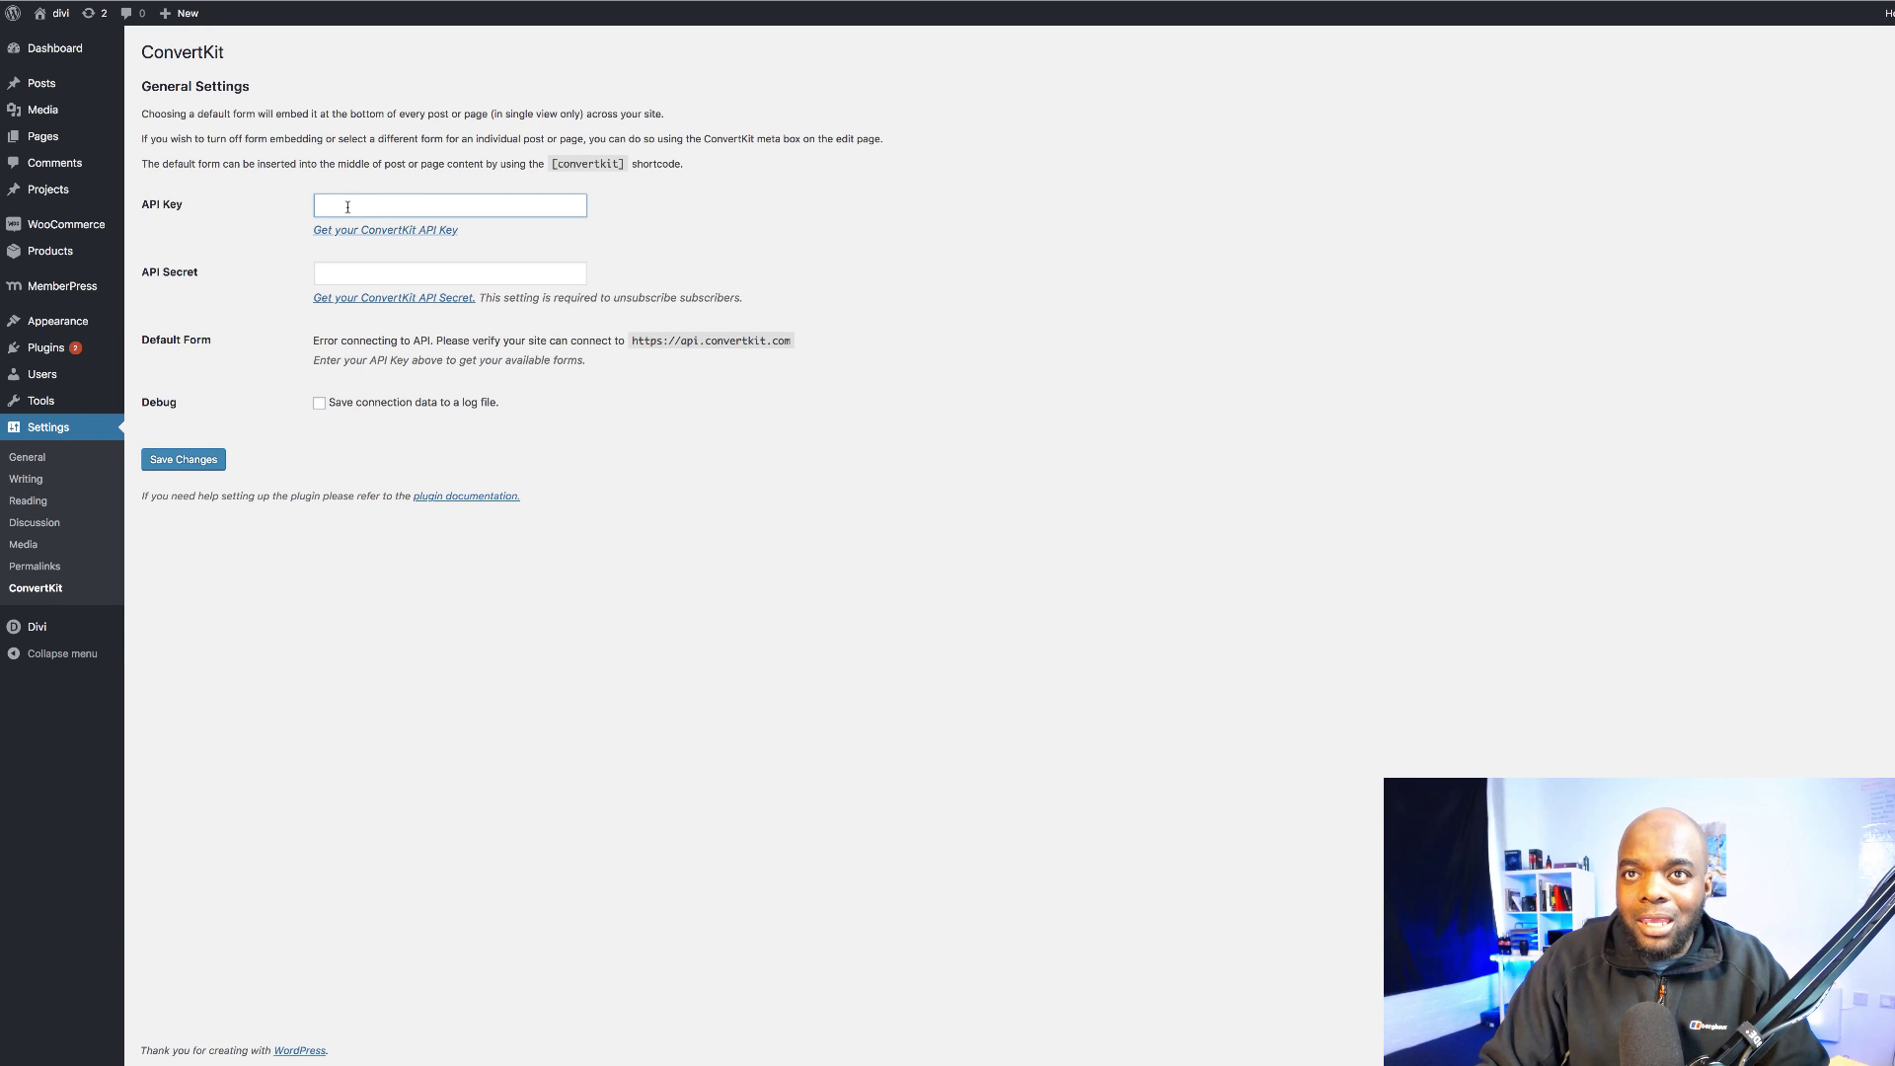
pyautogui.click(337, 274)
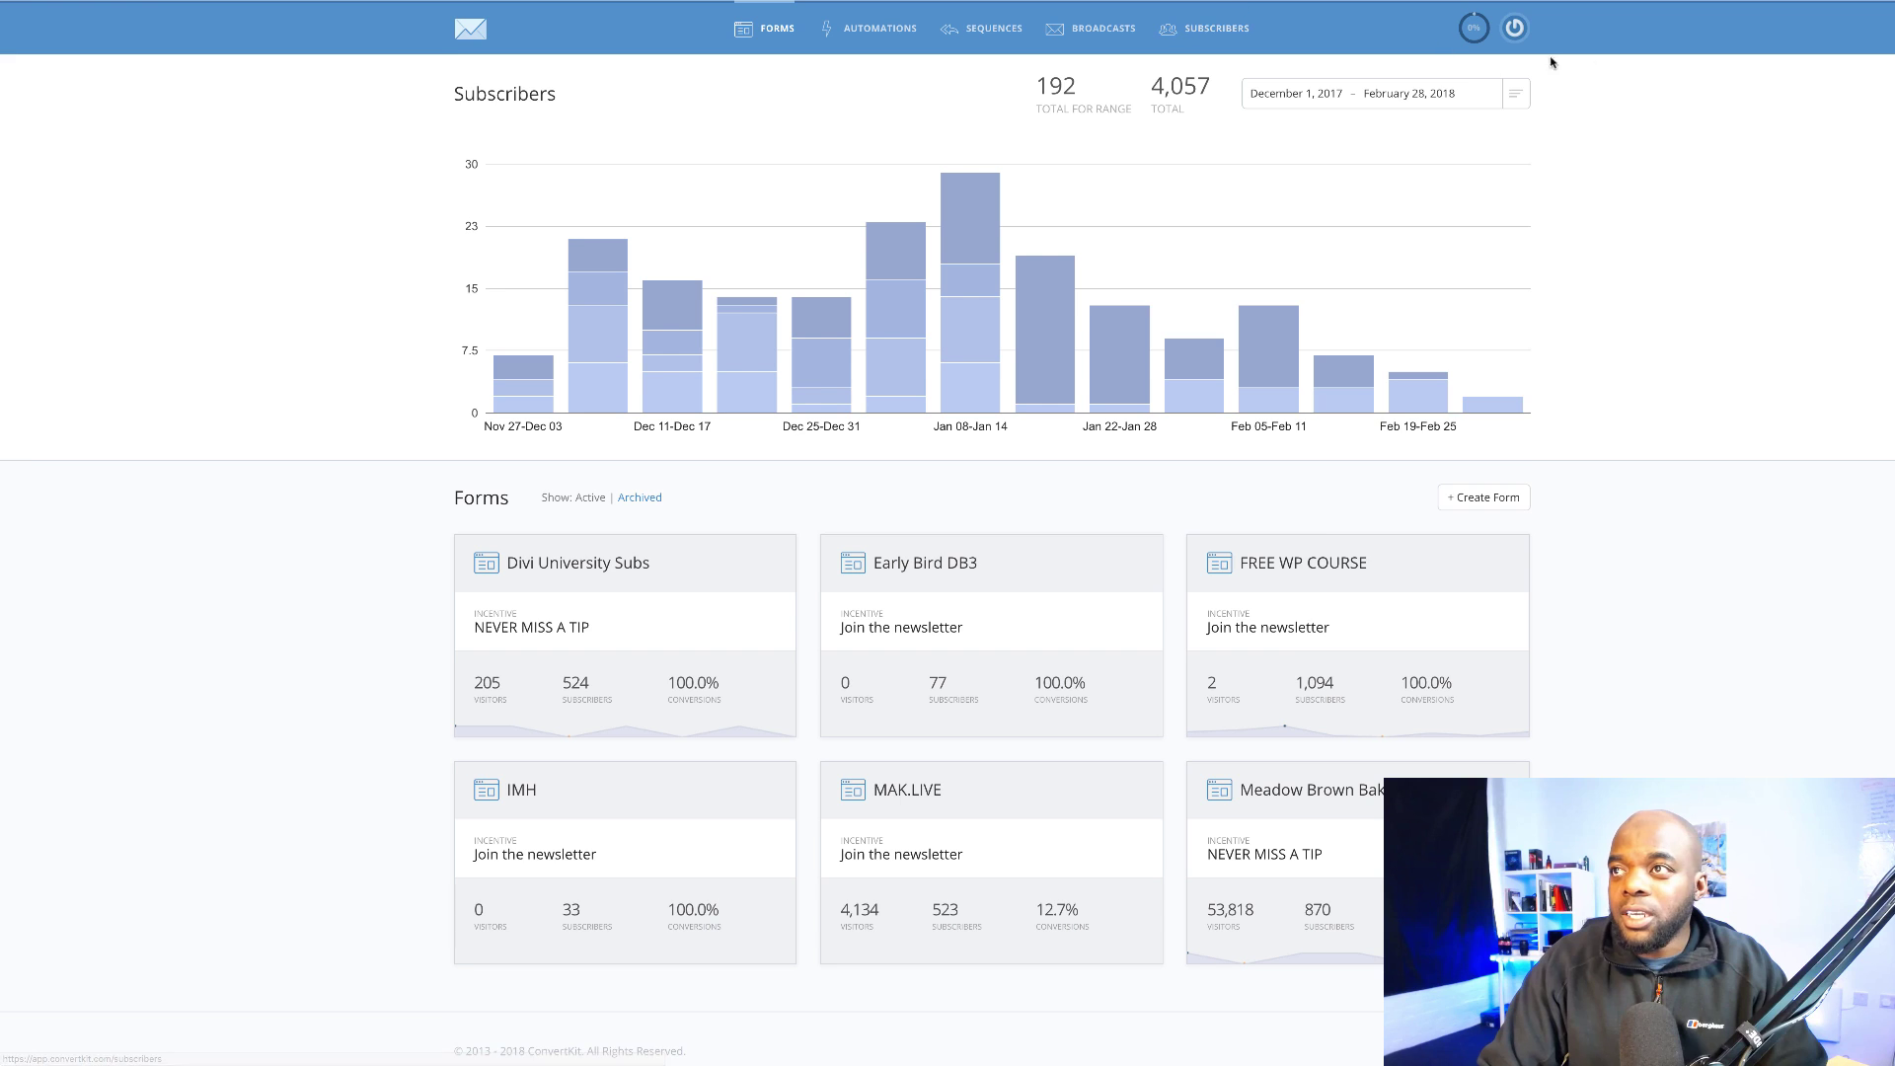
# Copy the API key from ConvertKit's Account Info page and paste it into the WordPress API Key field.
pyautogui.click(1513, 28)
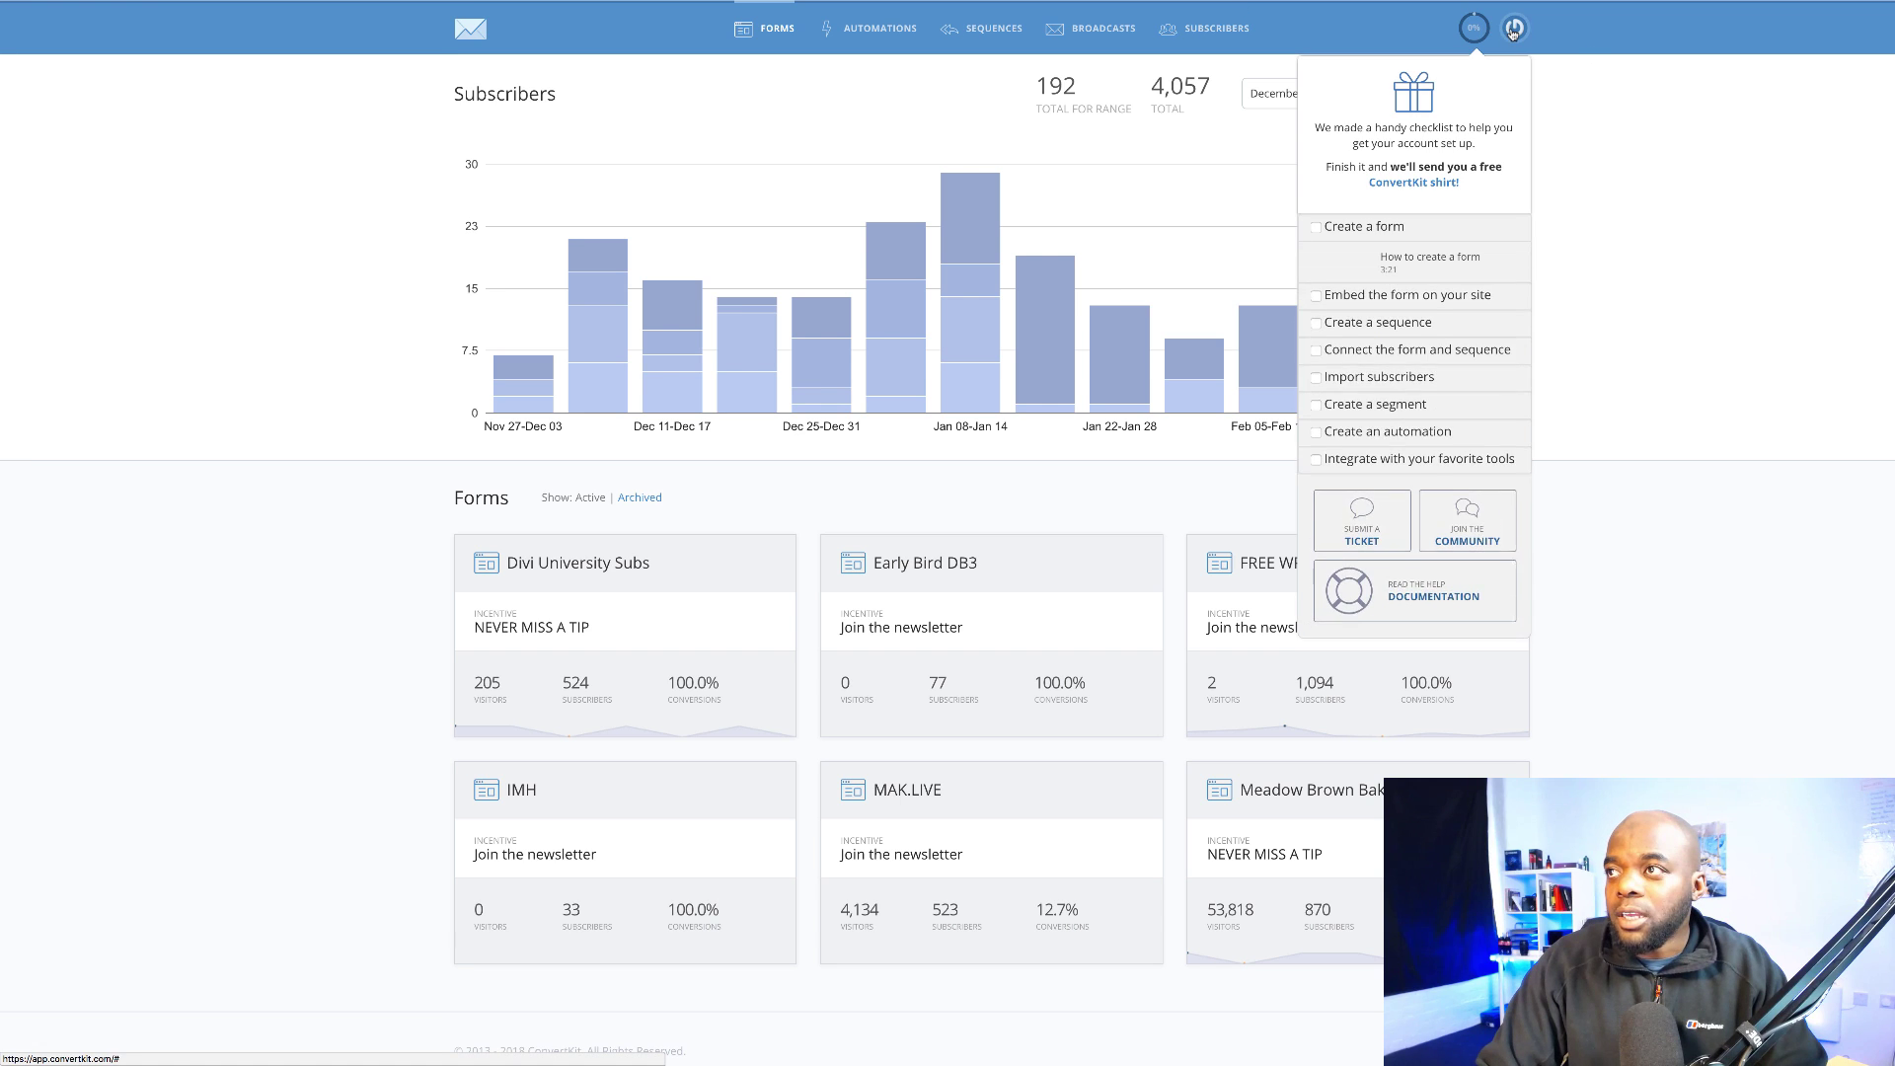
pyautogui.click(1513, 29)
pyautogui.click(1477, 74)
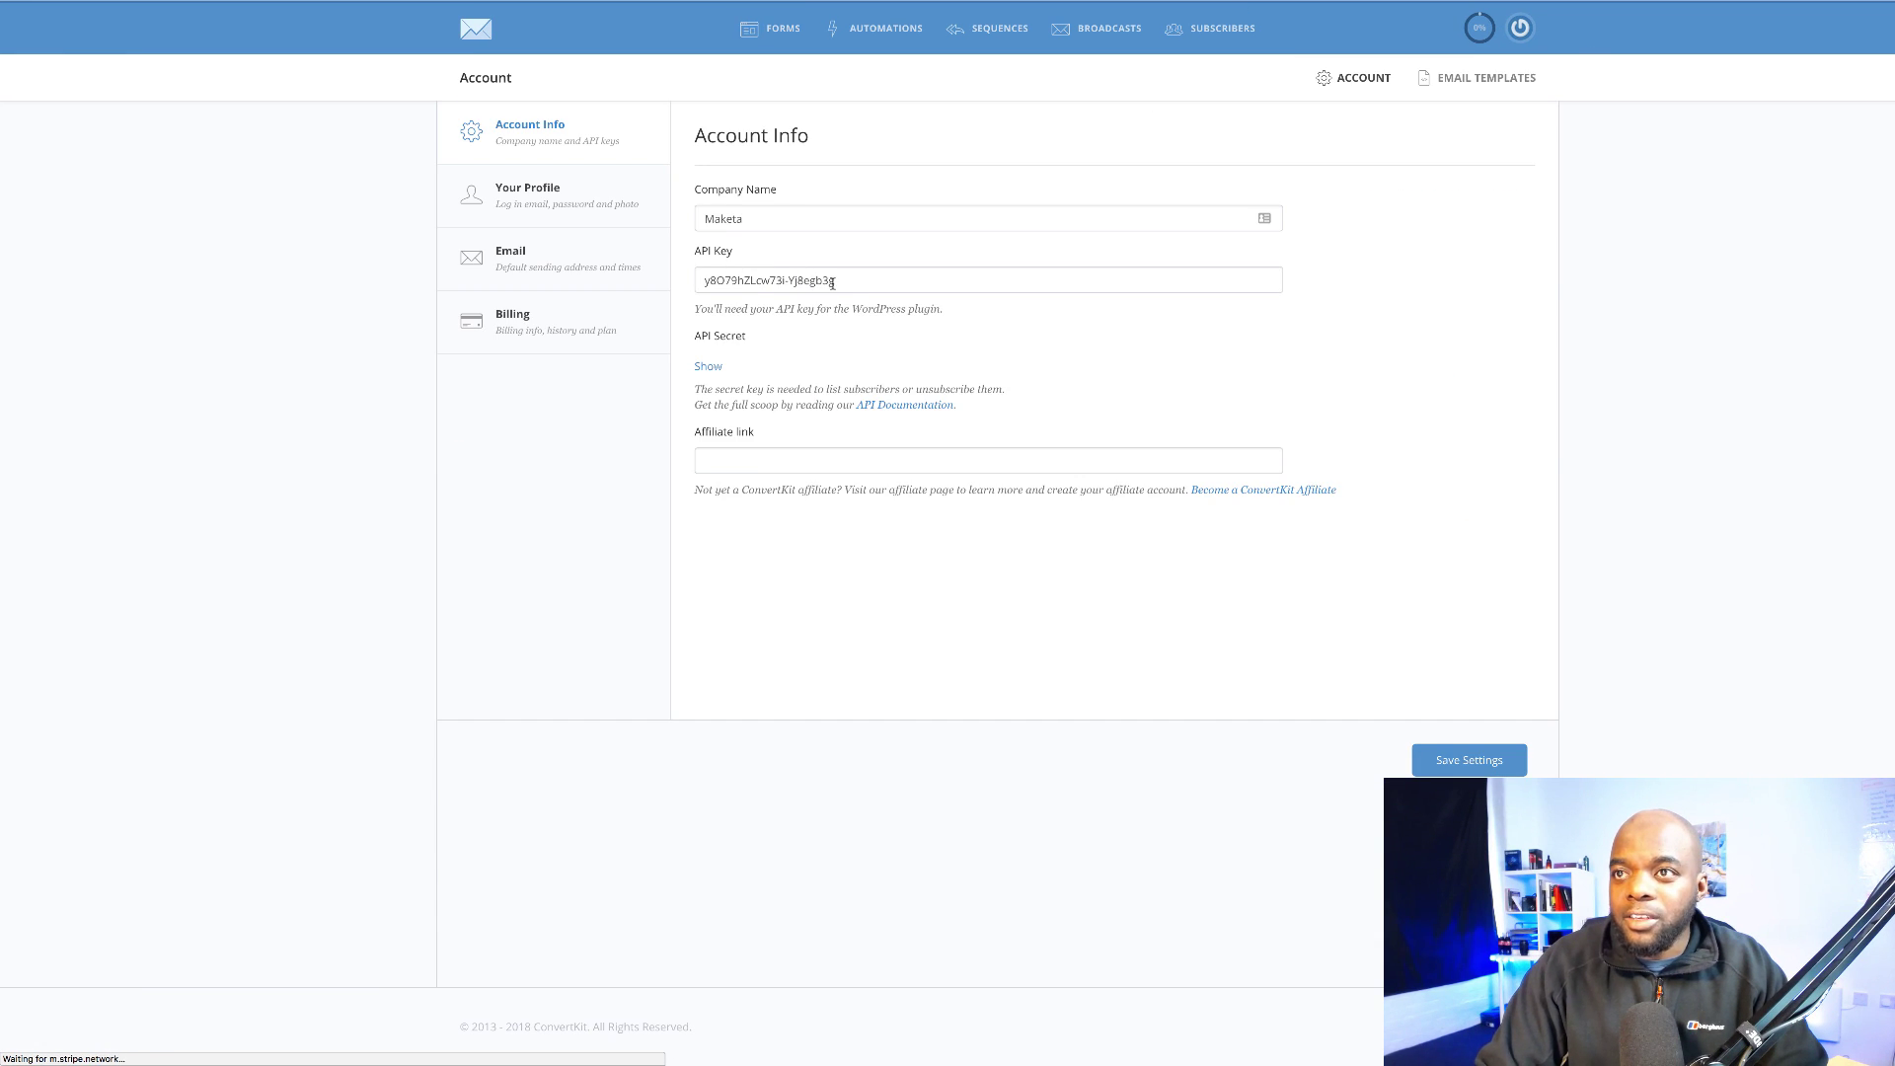
pyautogui.tripleClick(851, 281)
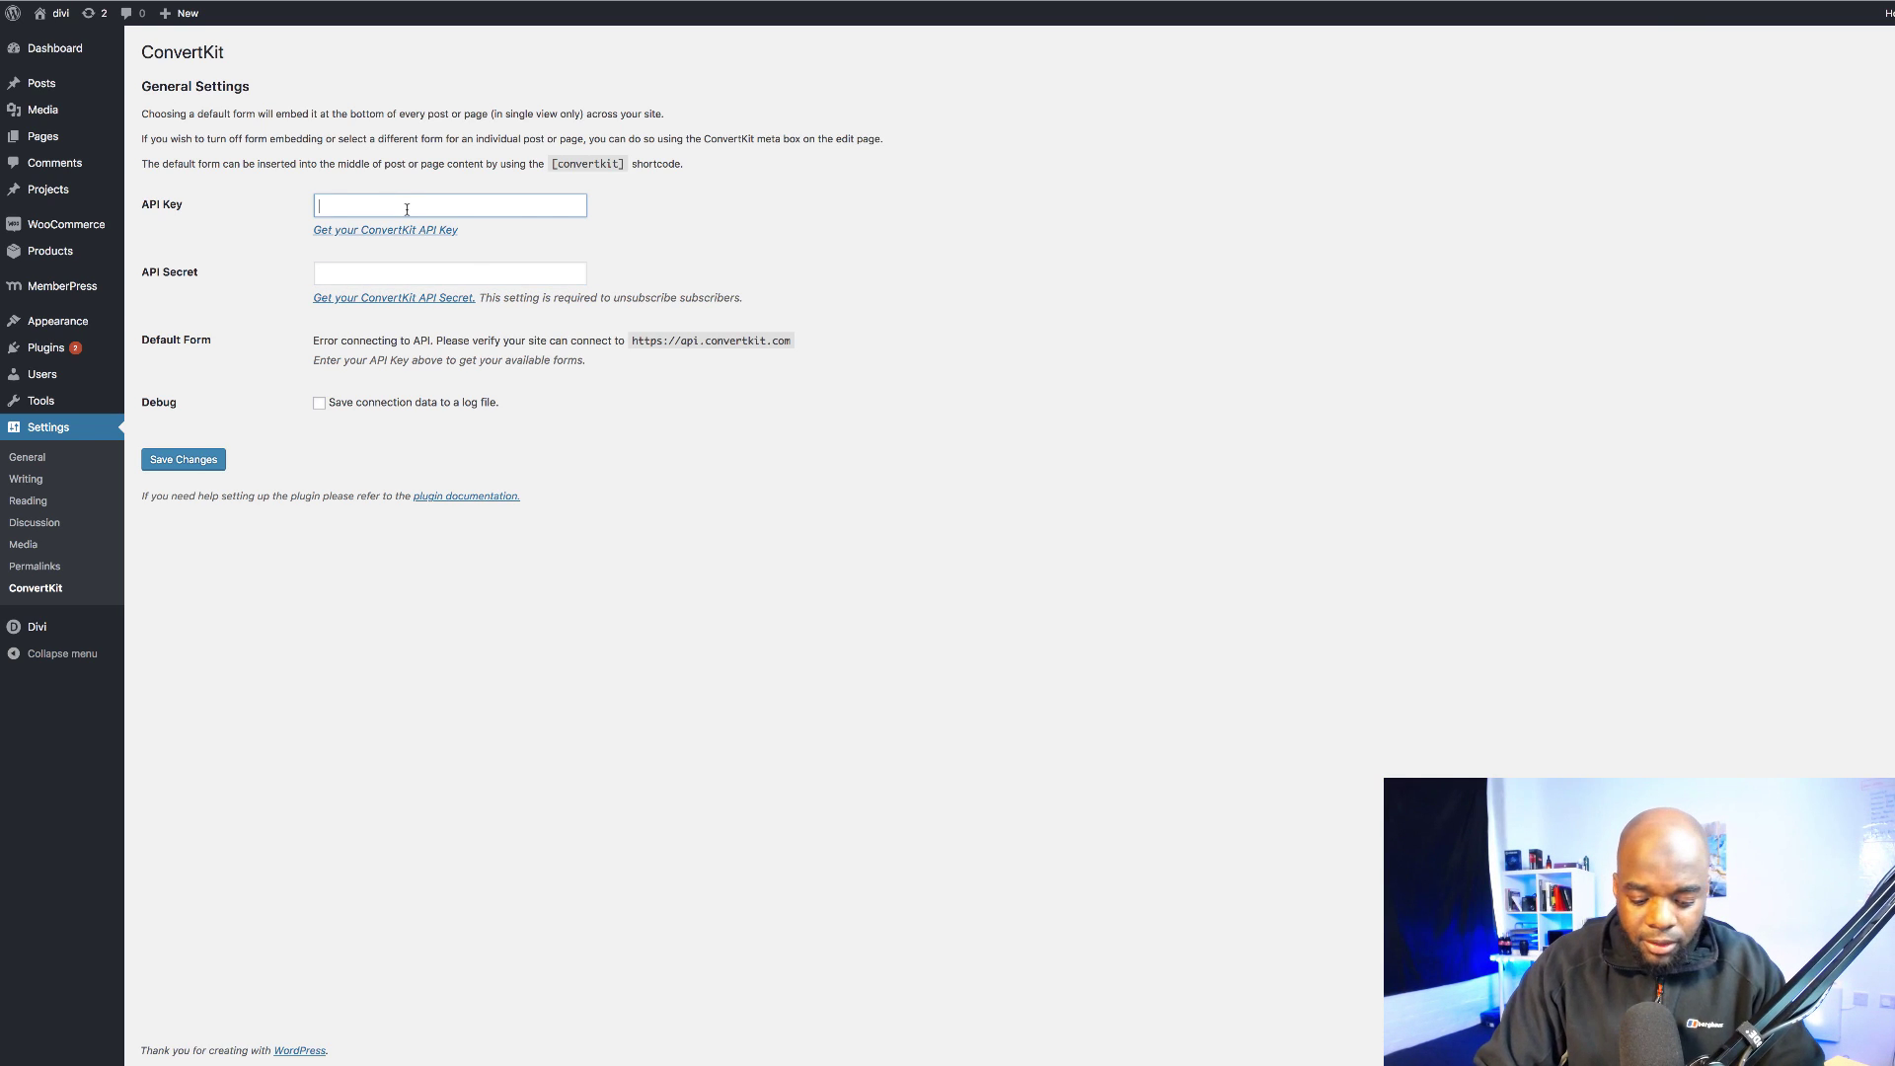
pyautogui.hotkey('ctrl', 'v')
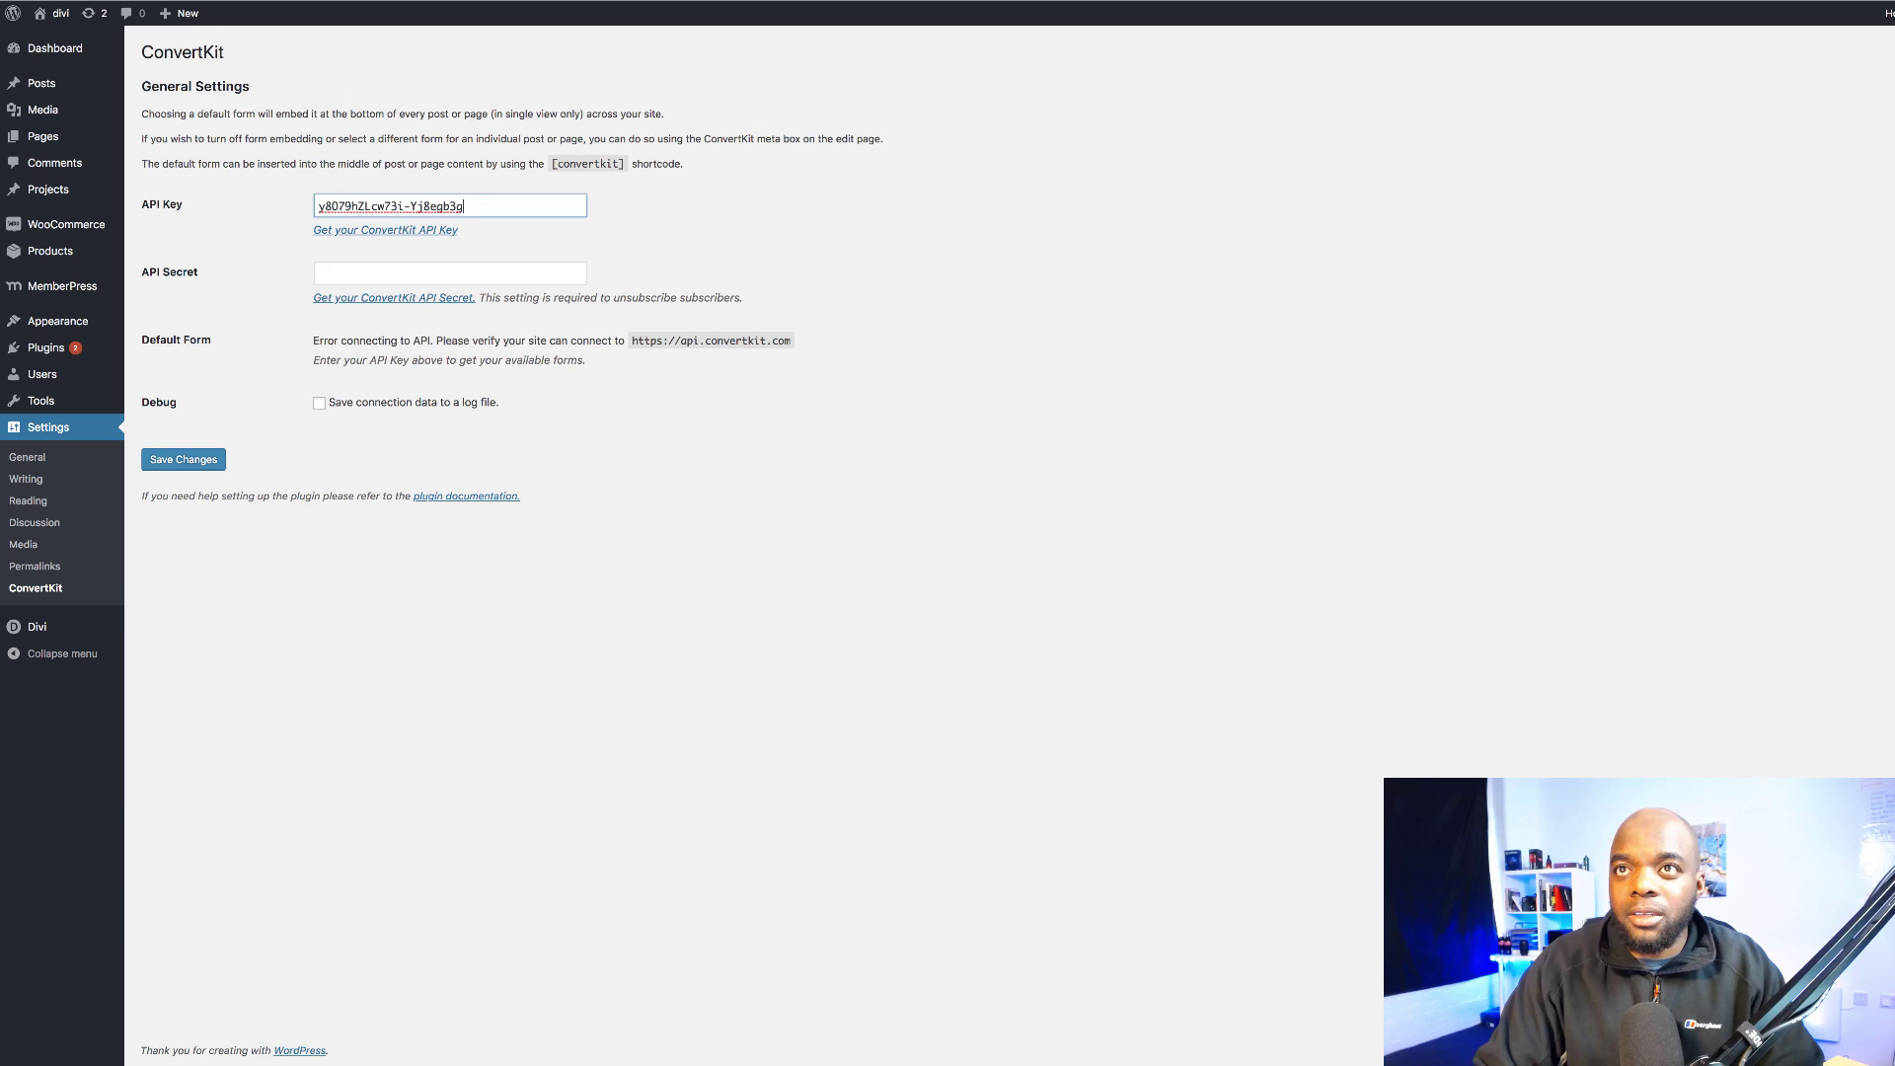
# Paste the ConvertKit API secret into its field and save the connection settings.
pyautogui.click(317, 280)
pyautogui.hotkey('ctrl', 'v')
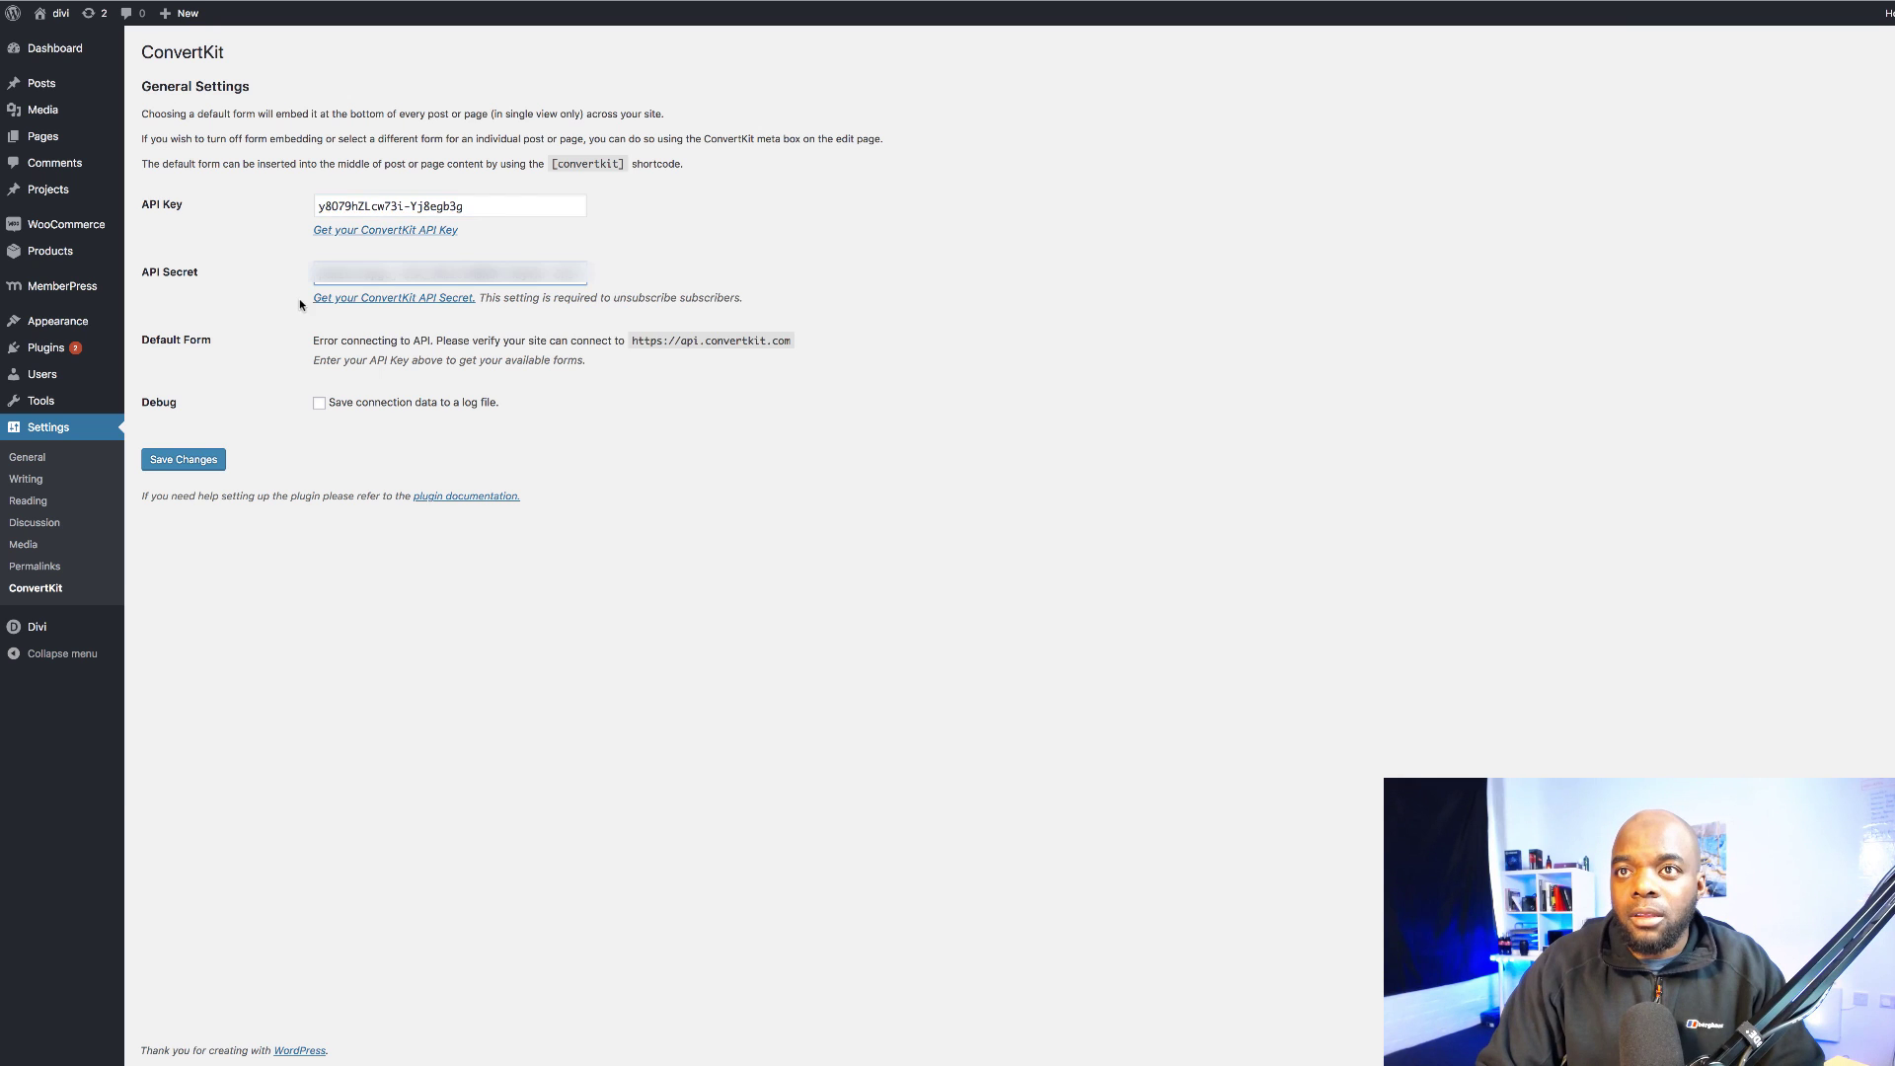
pyautogui.click(199, 467)
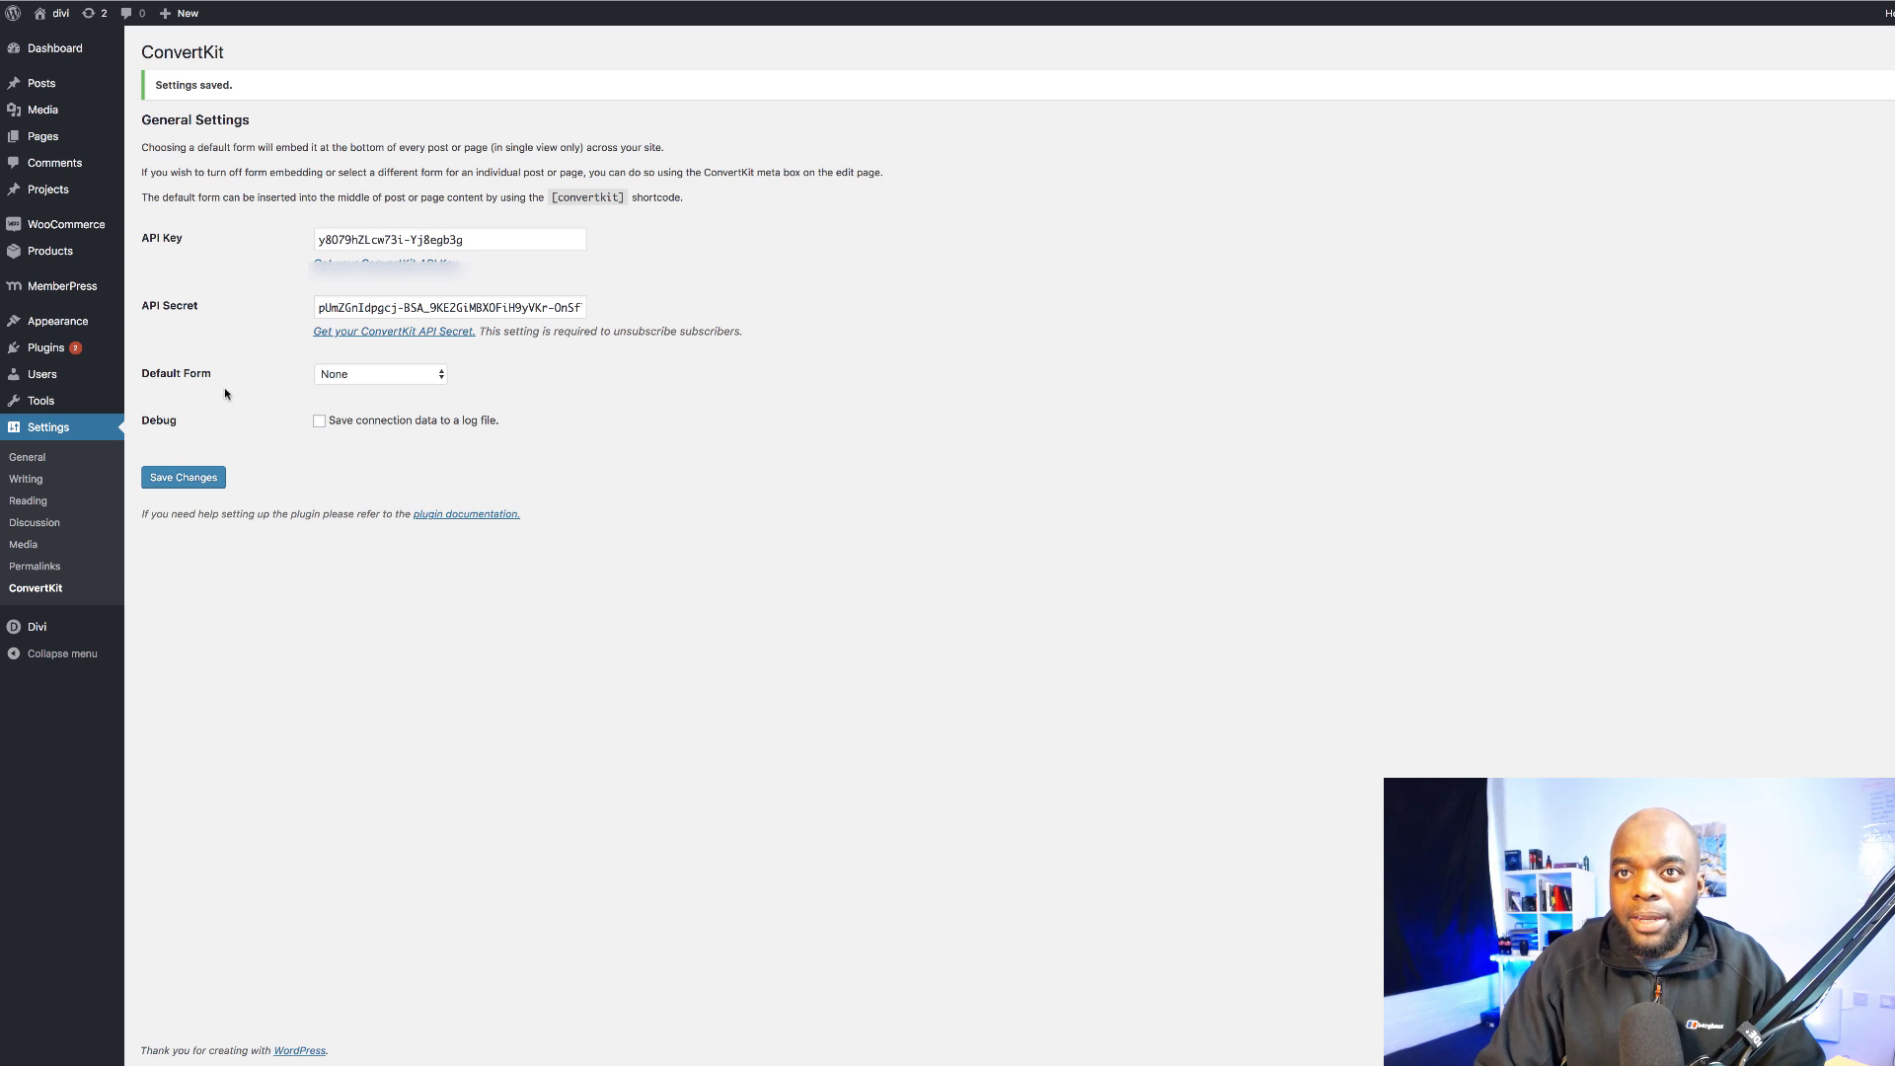
# Choose FREE WP COURSE as the ConvertKit Default Form and save the settings.
pyautogui.click(428, 373)
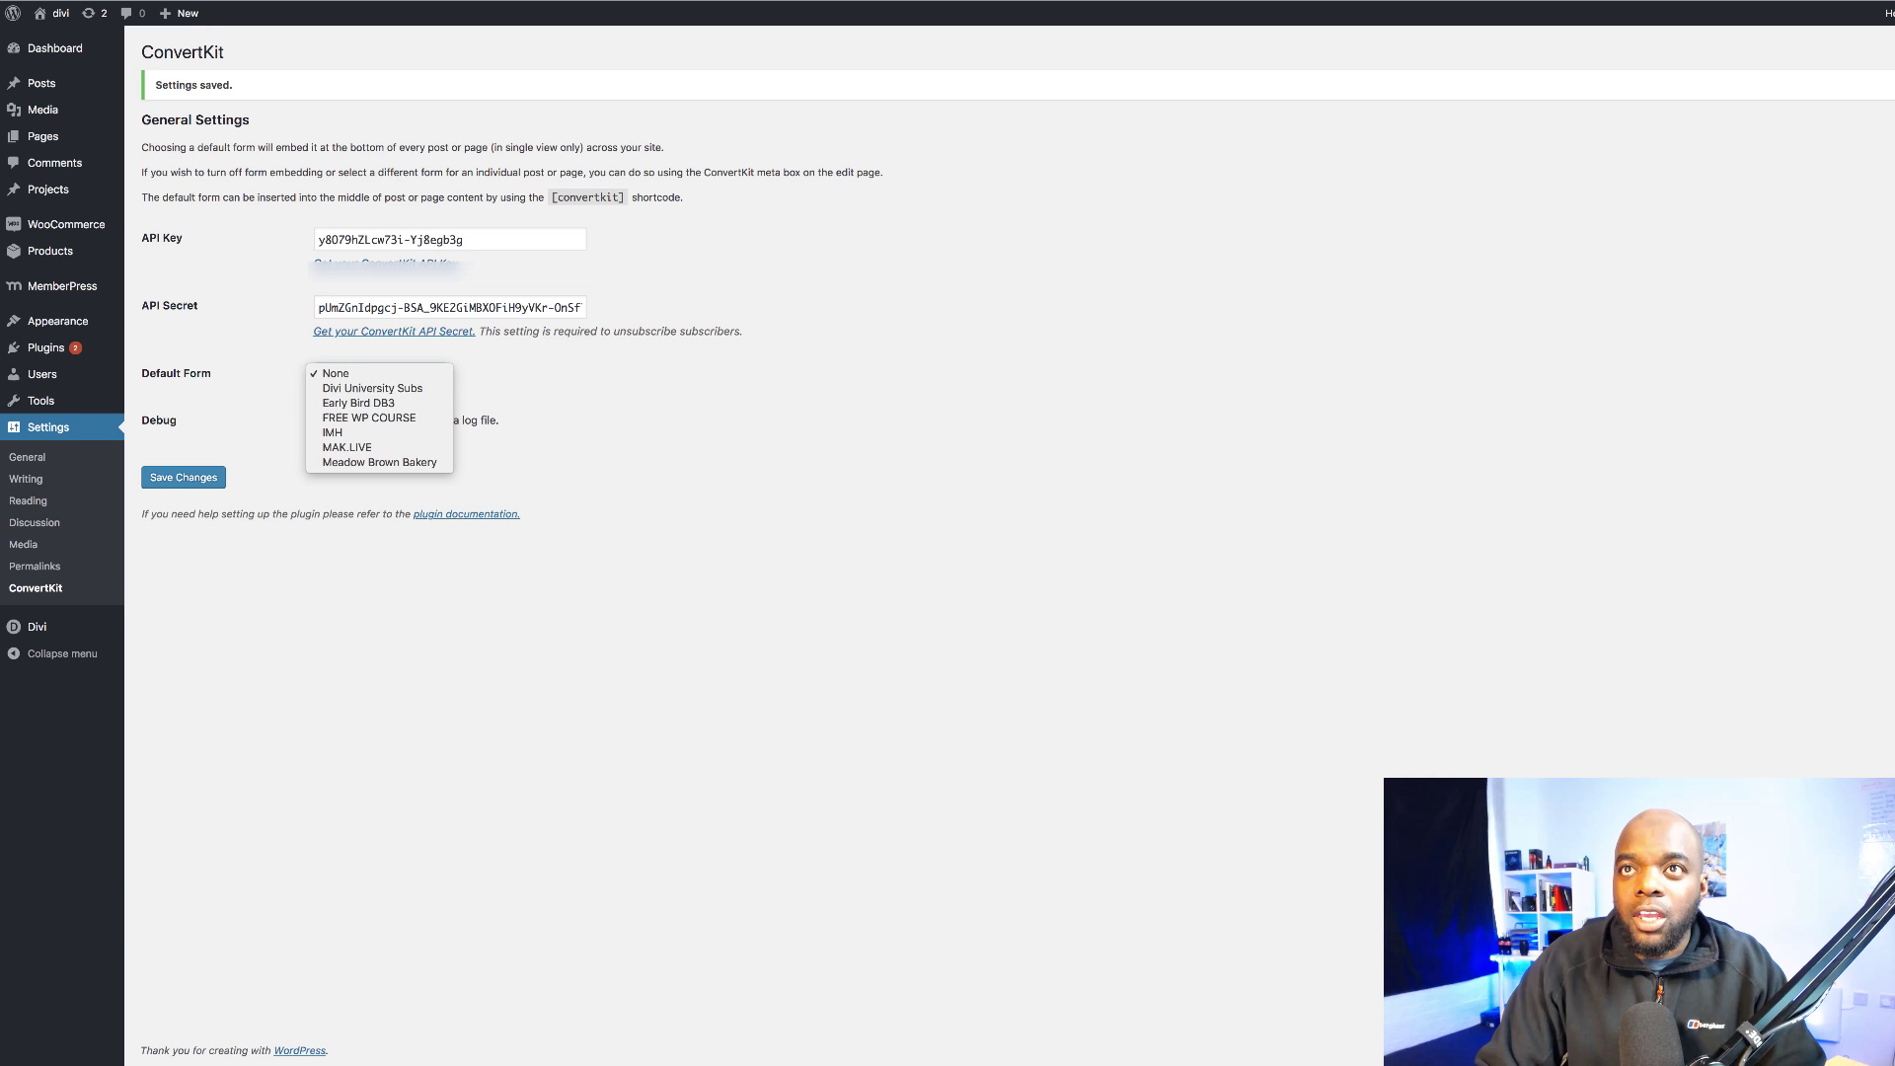
pyautogui.press('Escape')
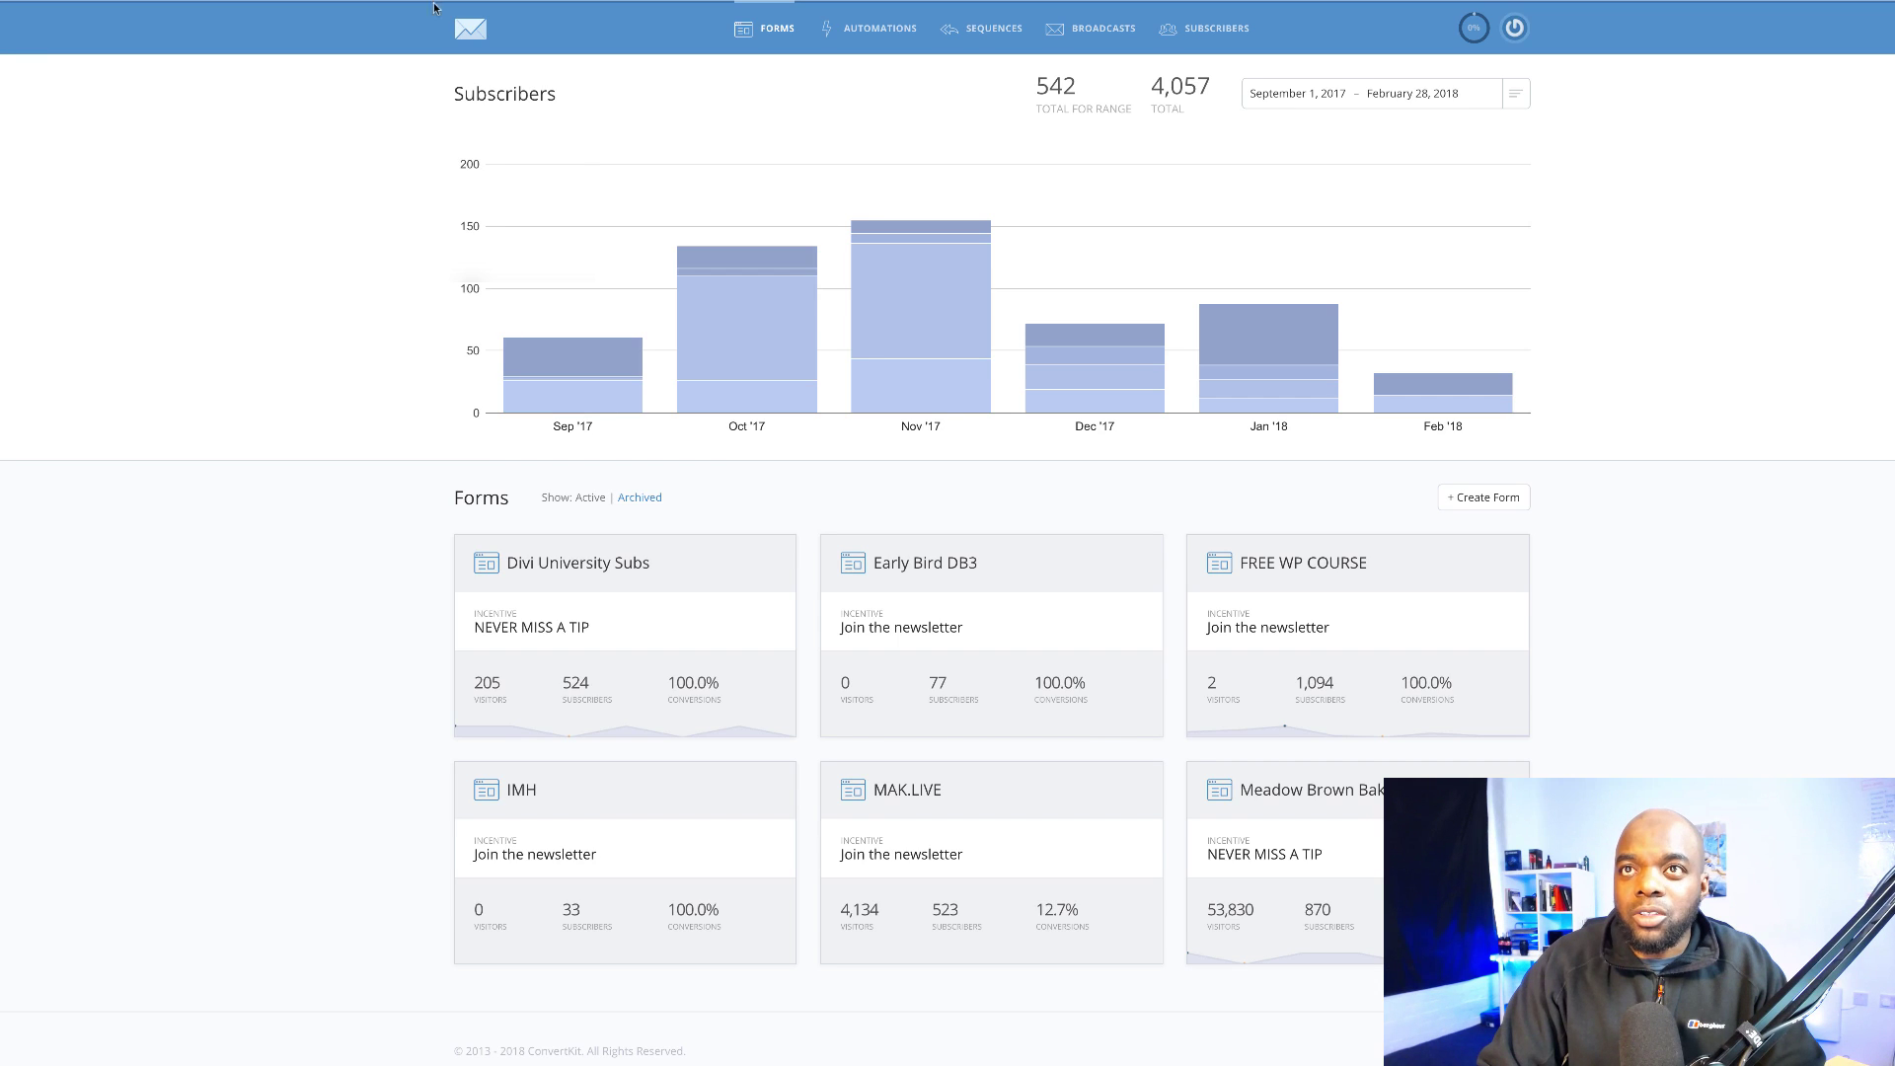
pyautogui.scroll(-1, 530, 561)
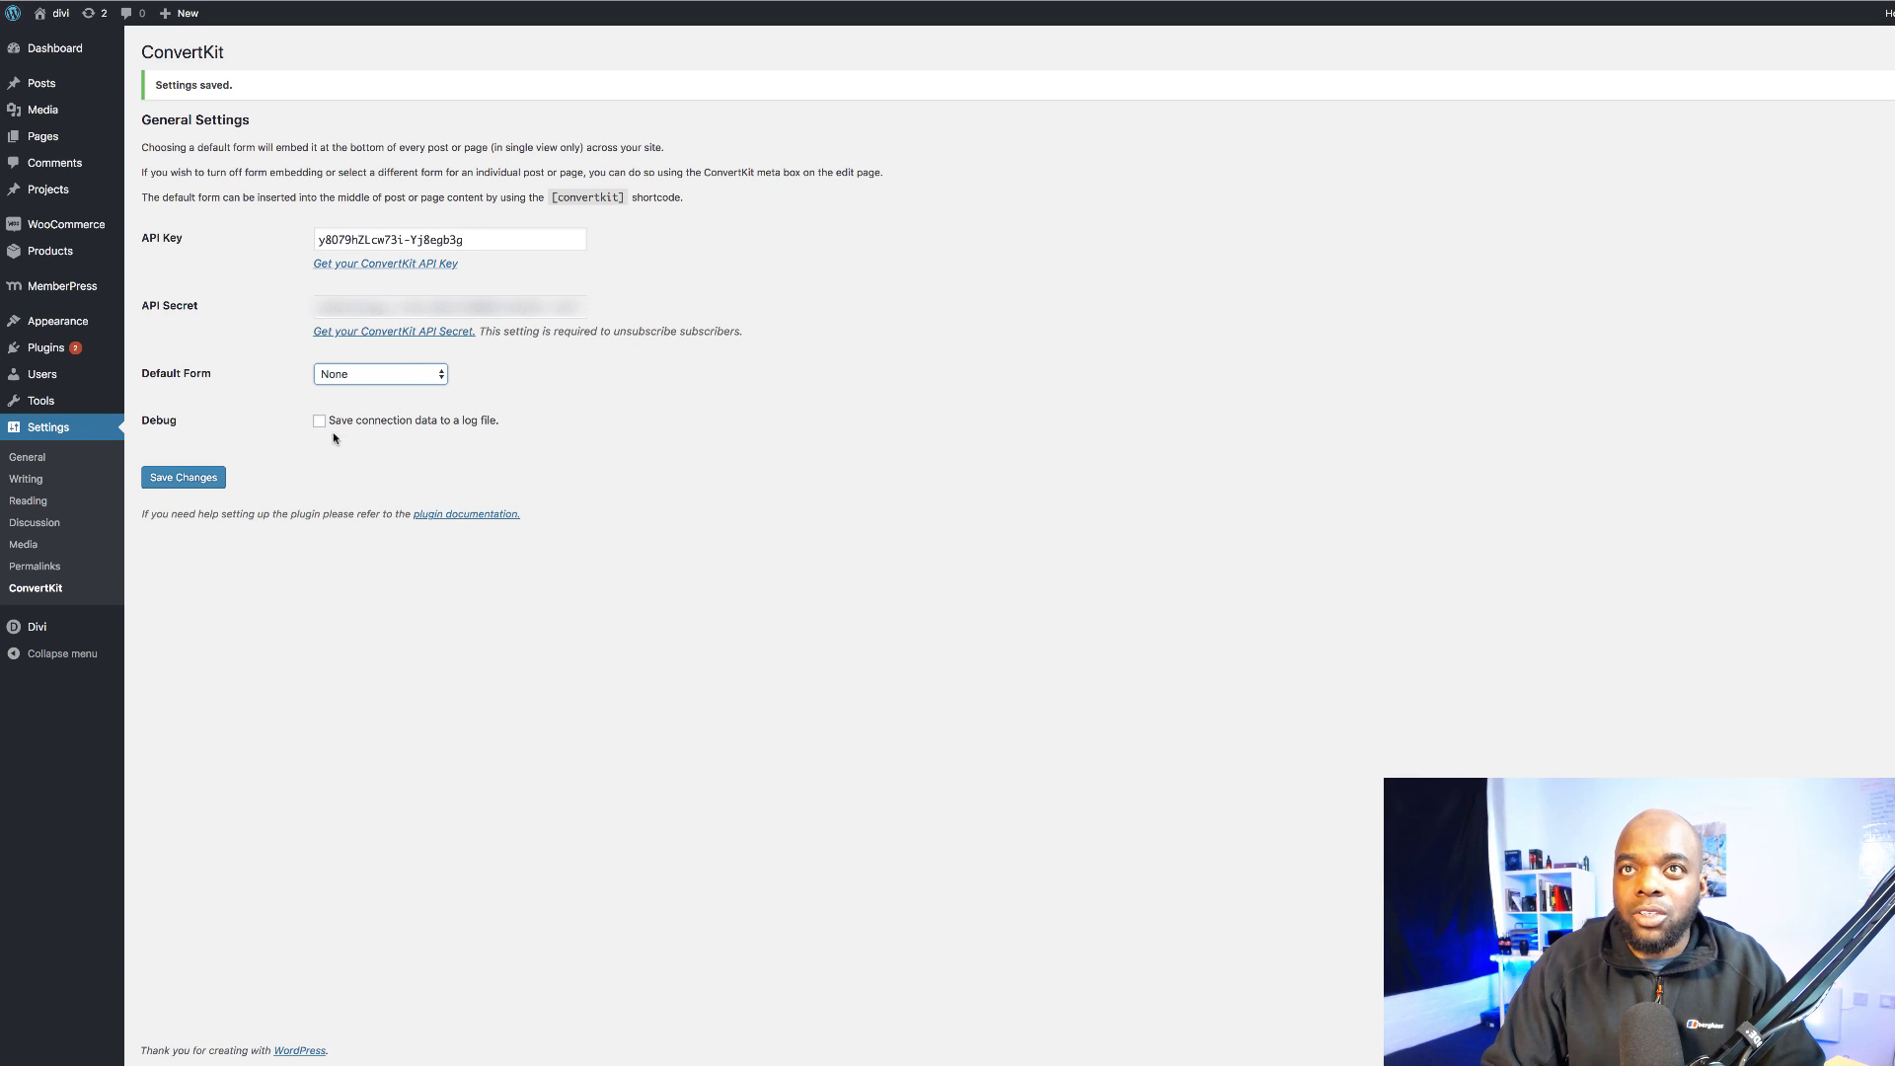
pyautogui.click(425, 382)
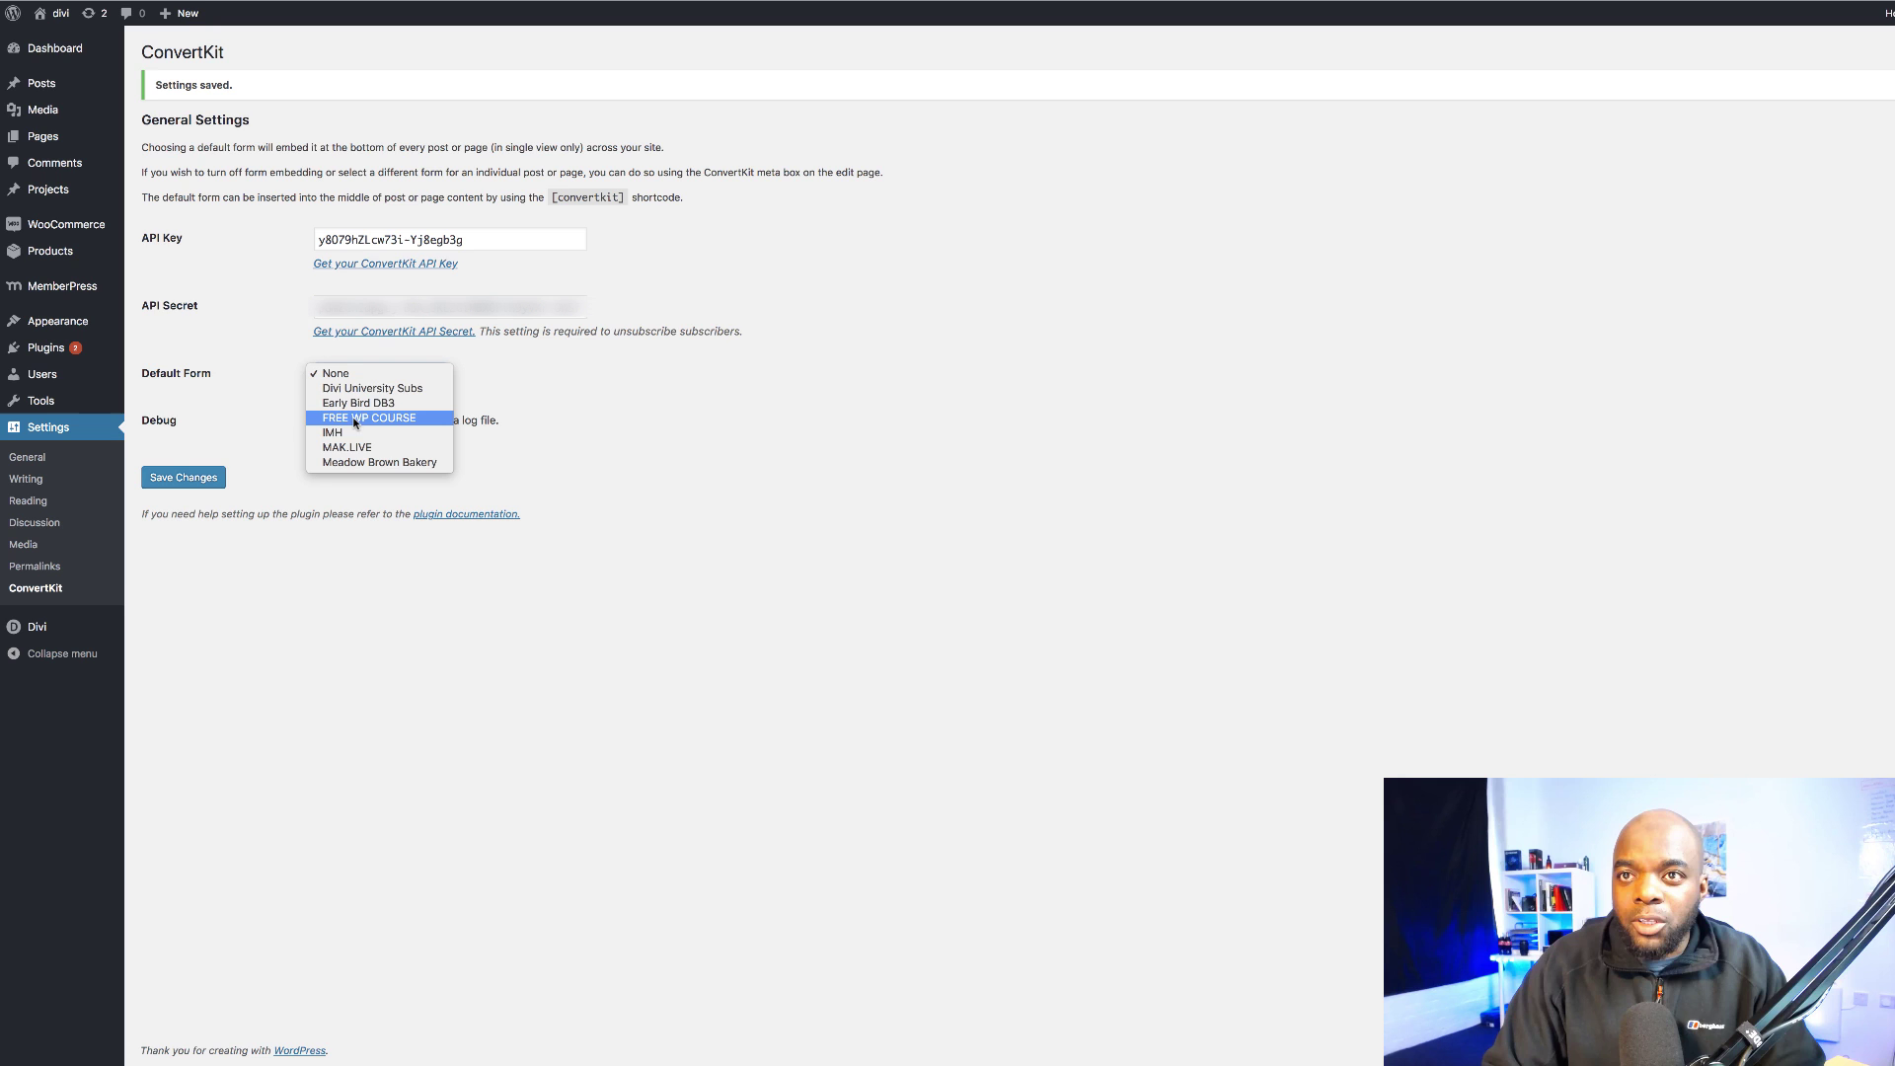
pyautogui.click(400, 422)
pyautogui.click(200, 480)
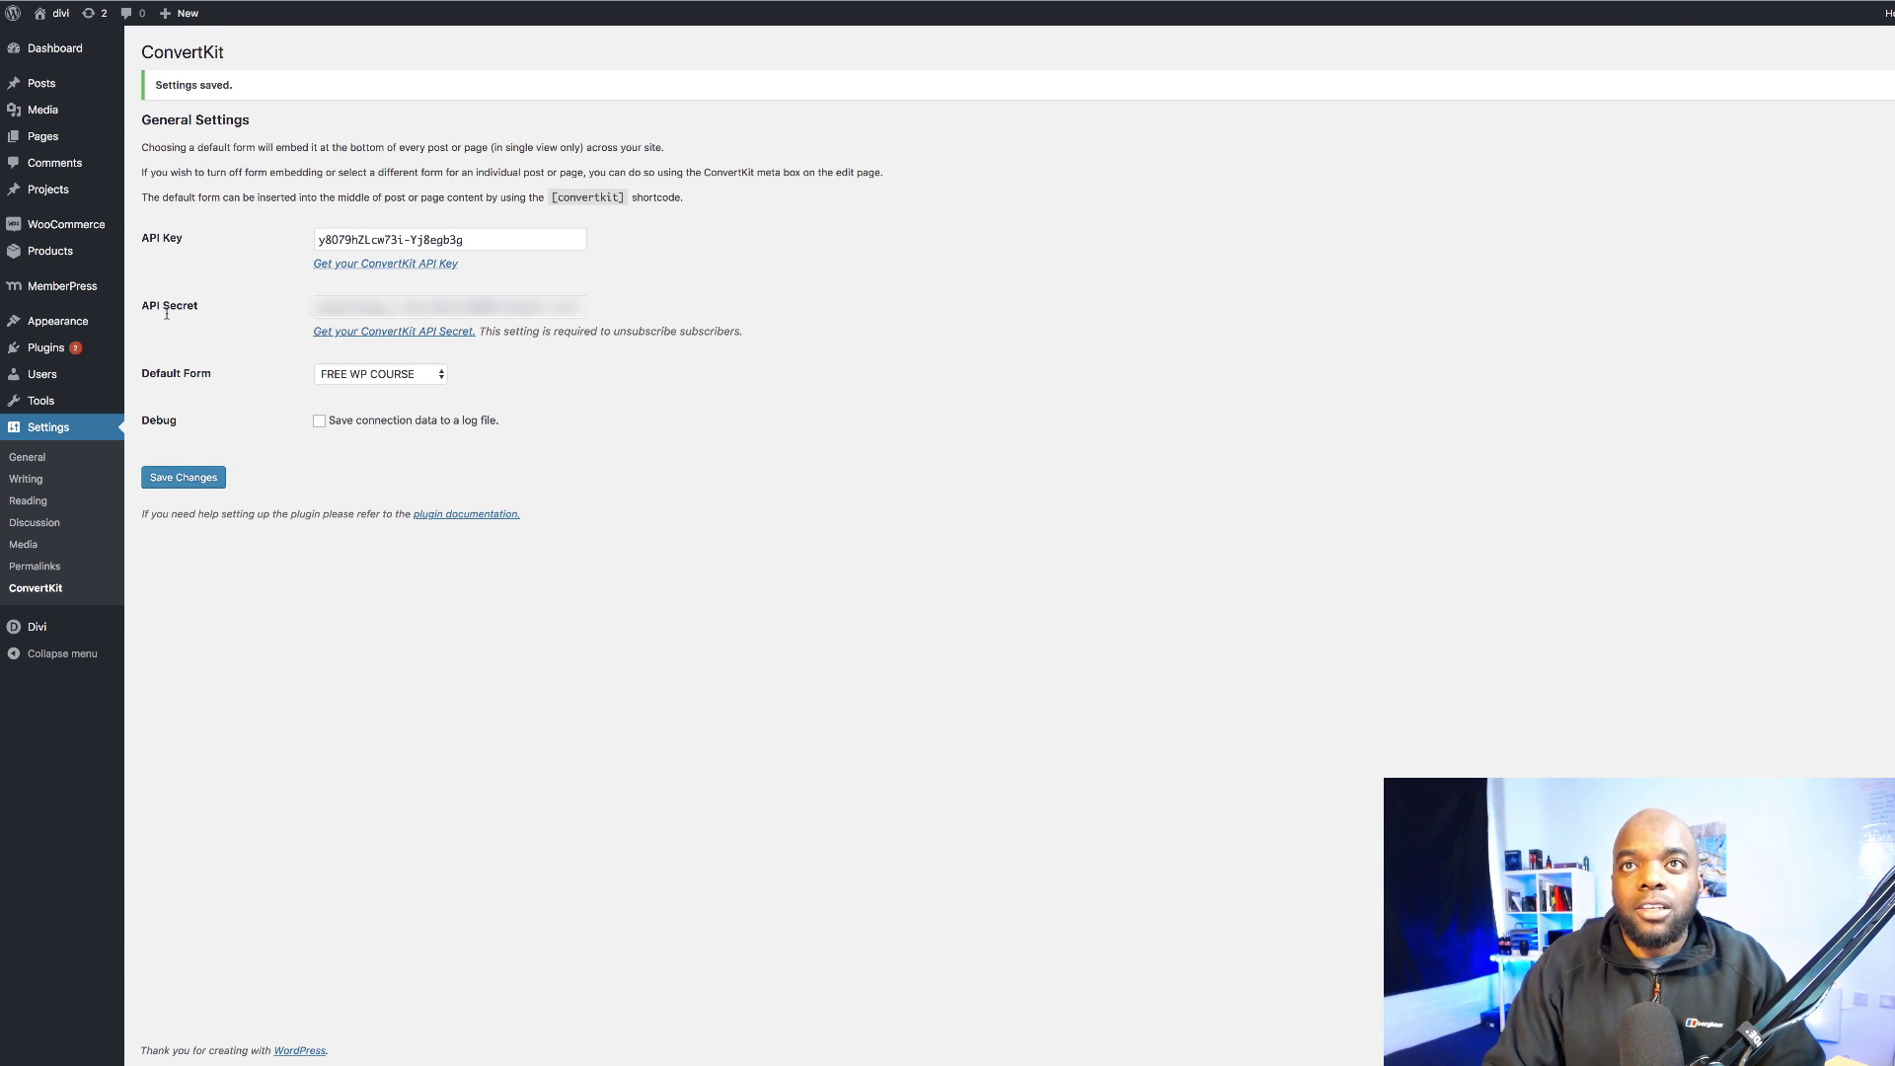
pyautogui.moveTo(41, 83)
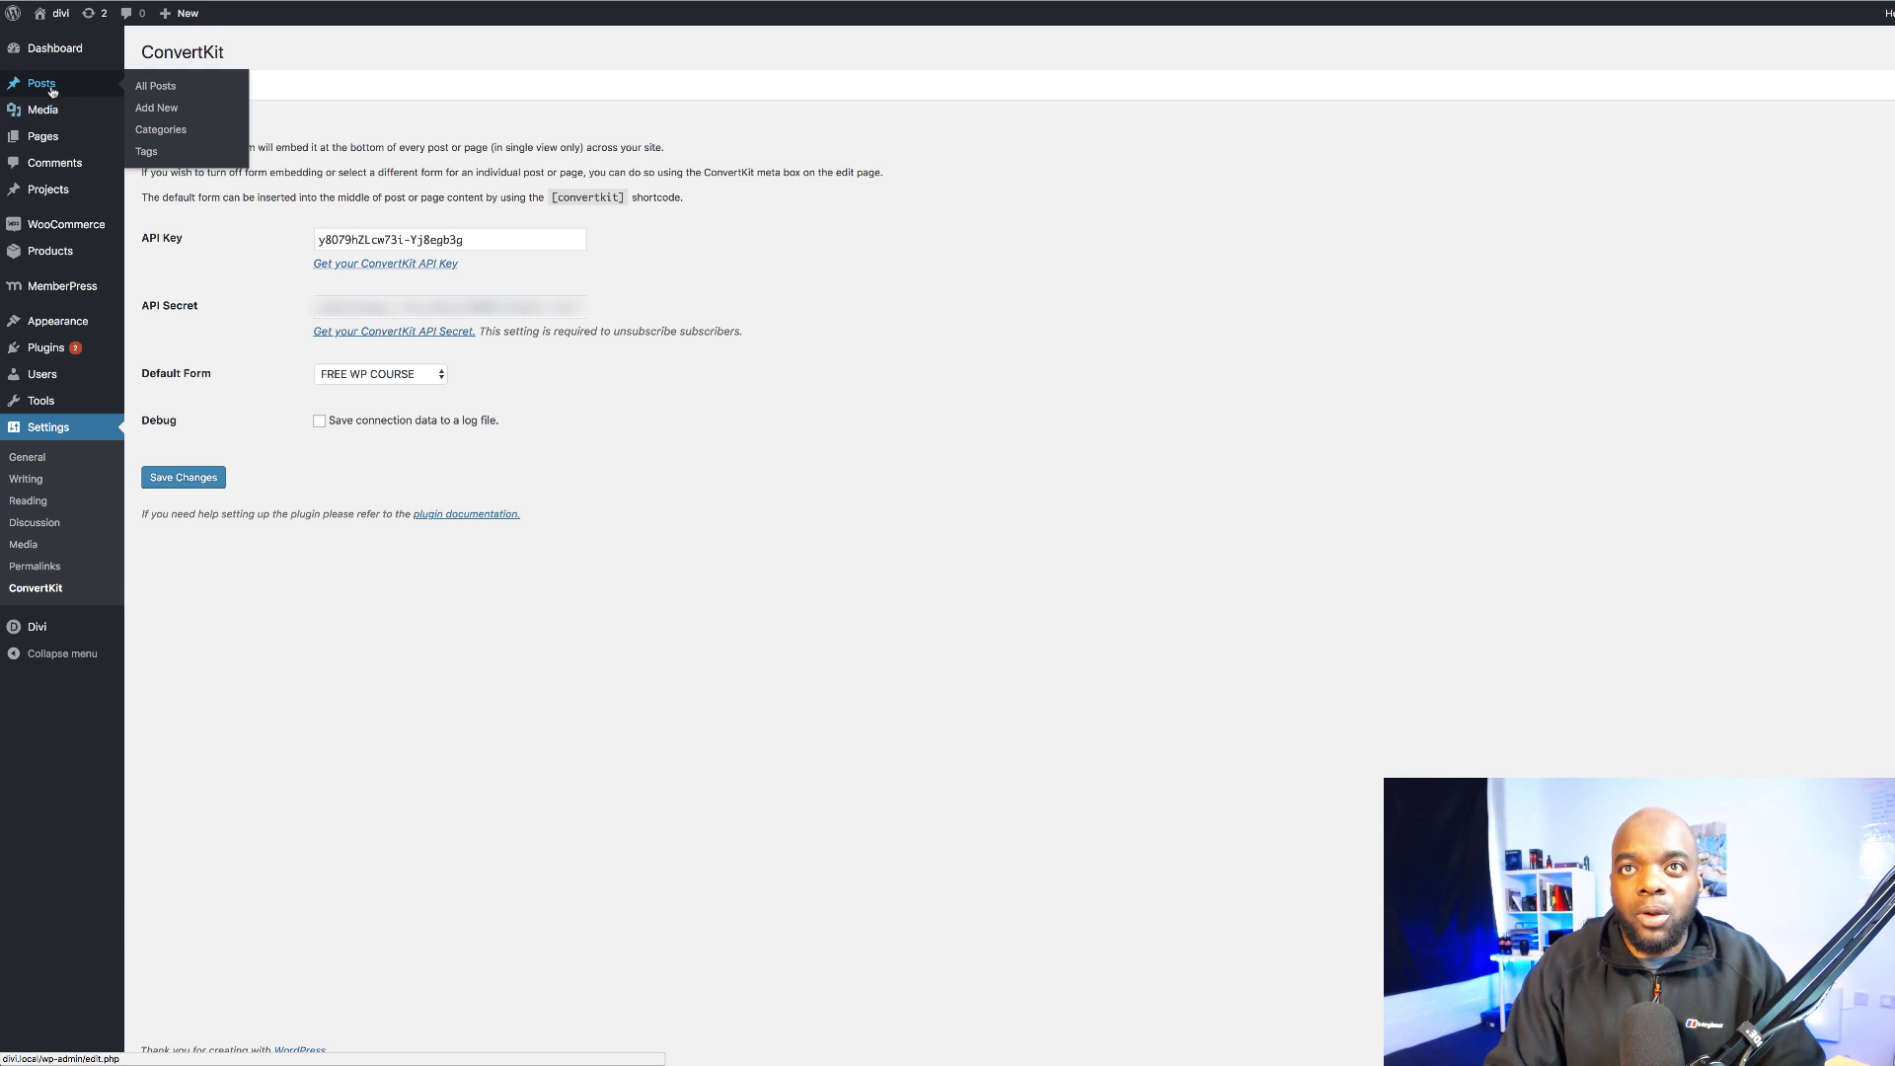
# Open Post Four for editing from All Posts and scroll to its ConvertKit settings.
pyautogui.click(165, 92)
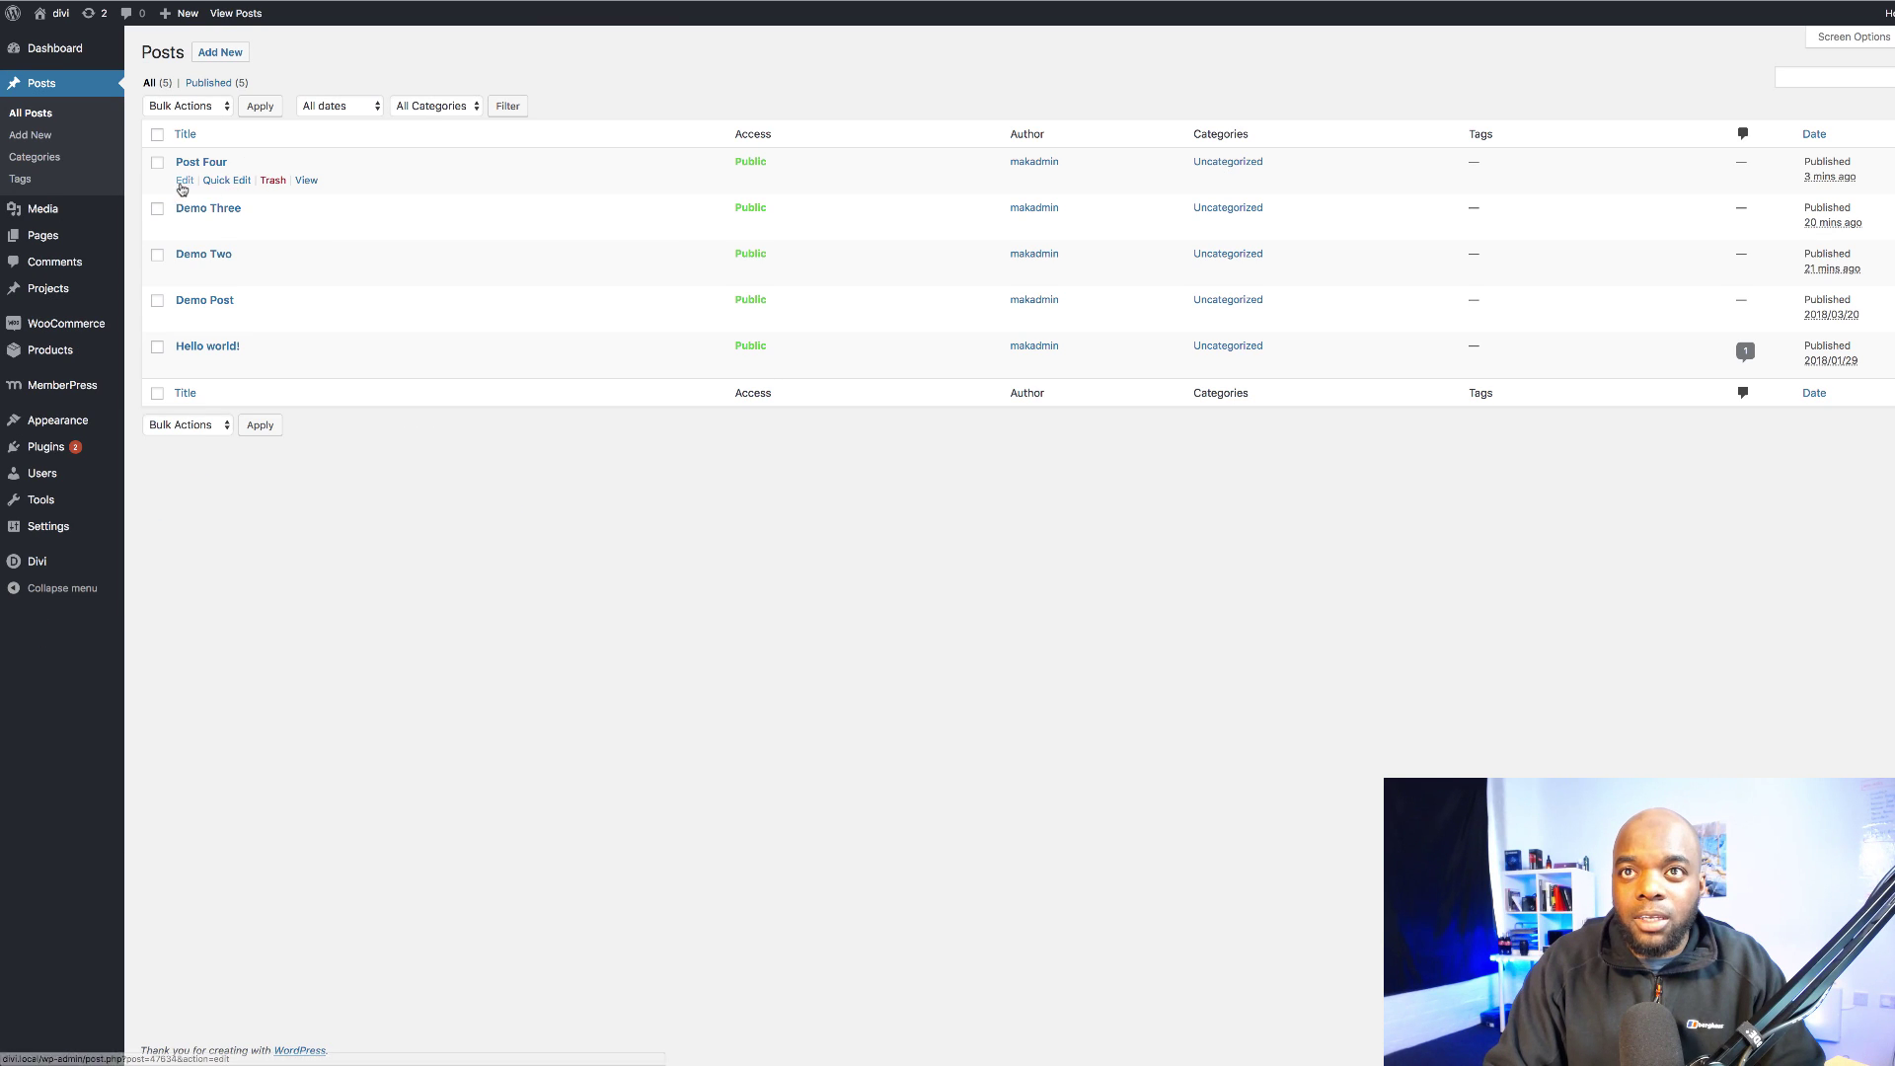
pyautogui.click(185, 181)
pyautogui.scroll(-3, 520, 442)
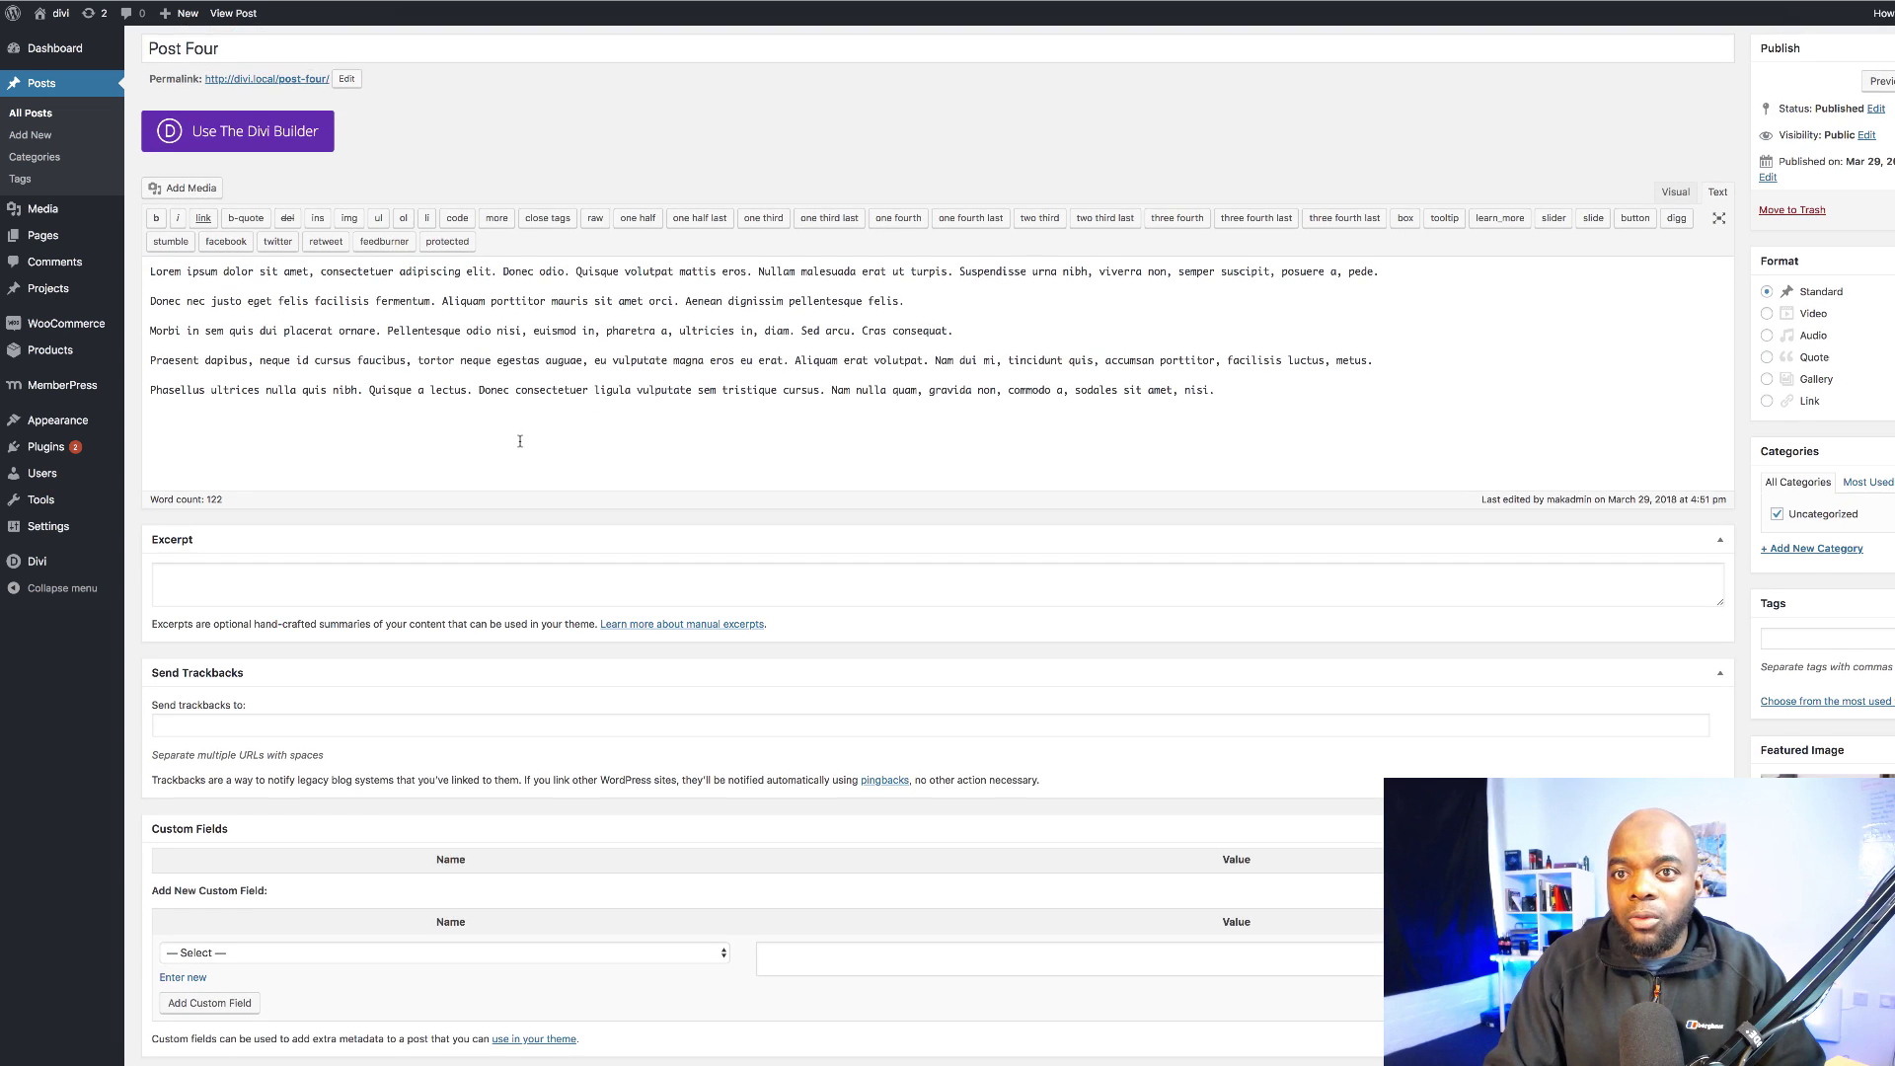
pyautogui.scroll(-10, 520, 441)
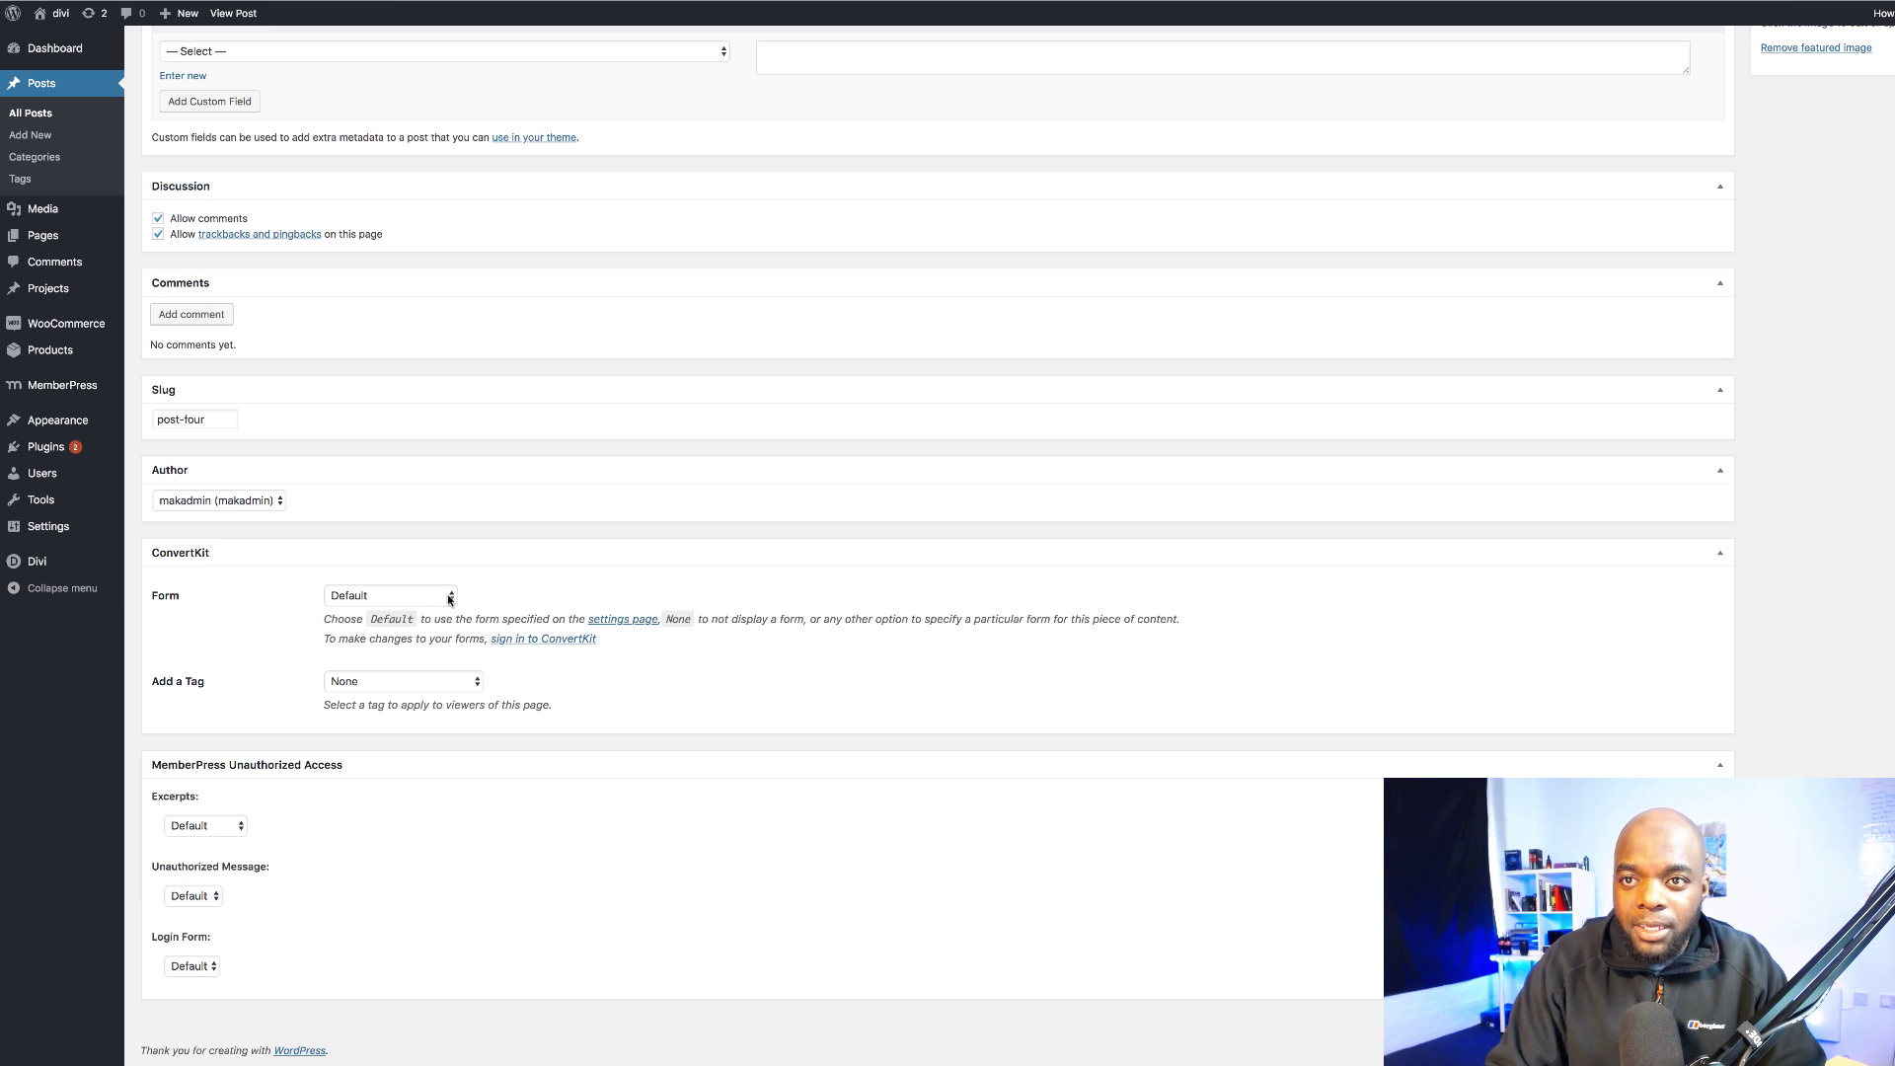
# Keep Post Four's ConvertKit form on Default, add the wpfree tag, and update the post.
pyautogui.click(449, 597)
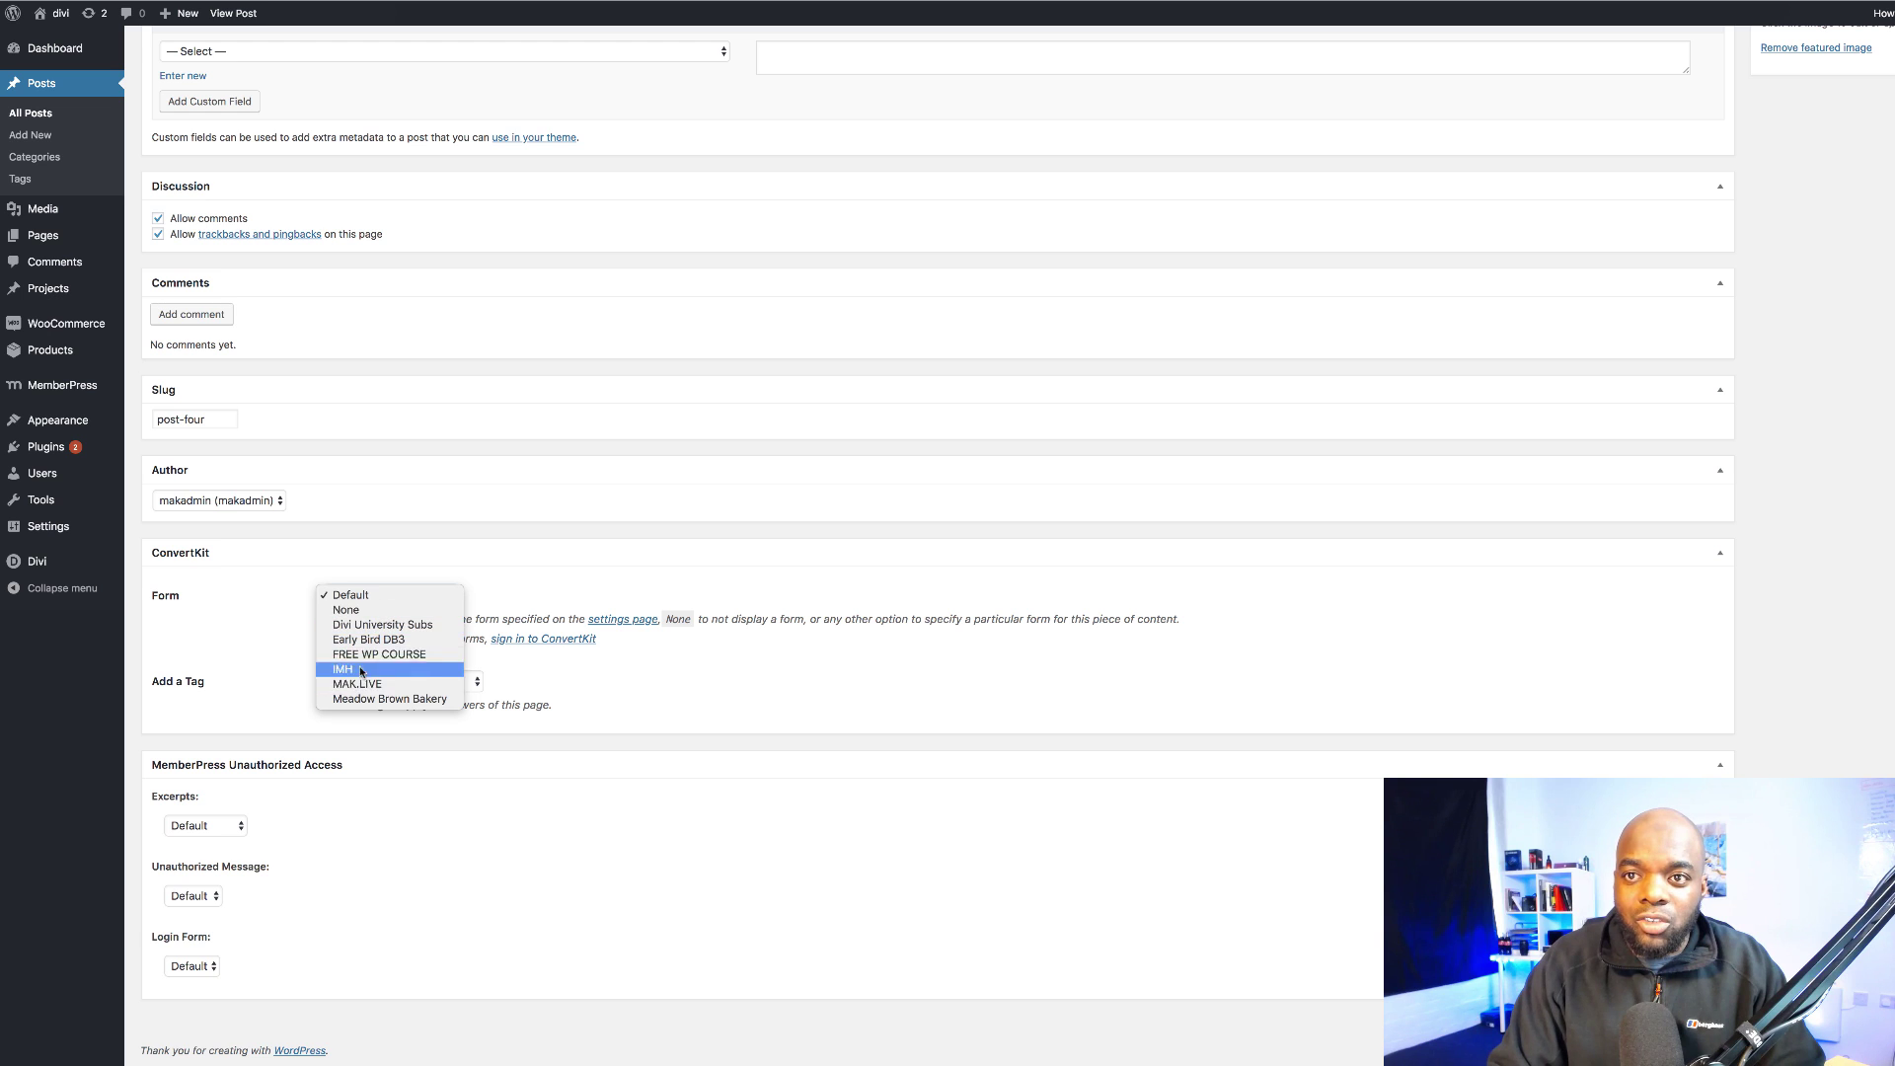
pyautogui.click(271, 624)
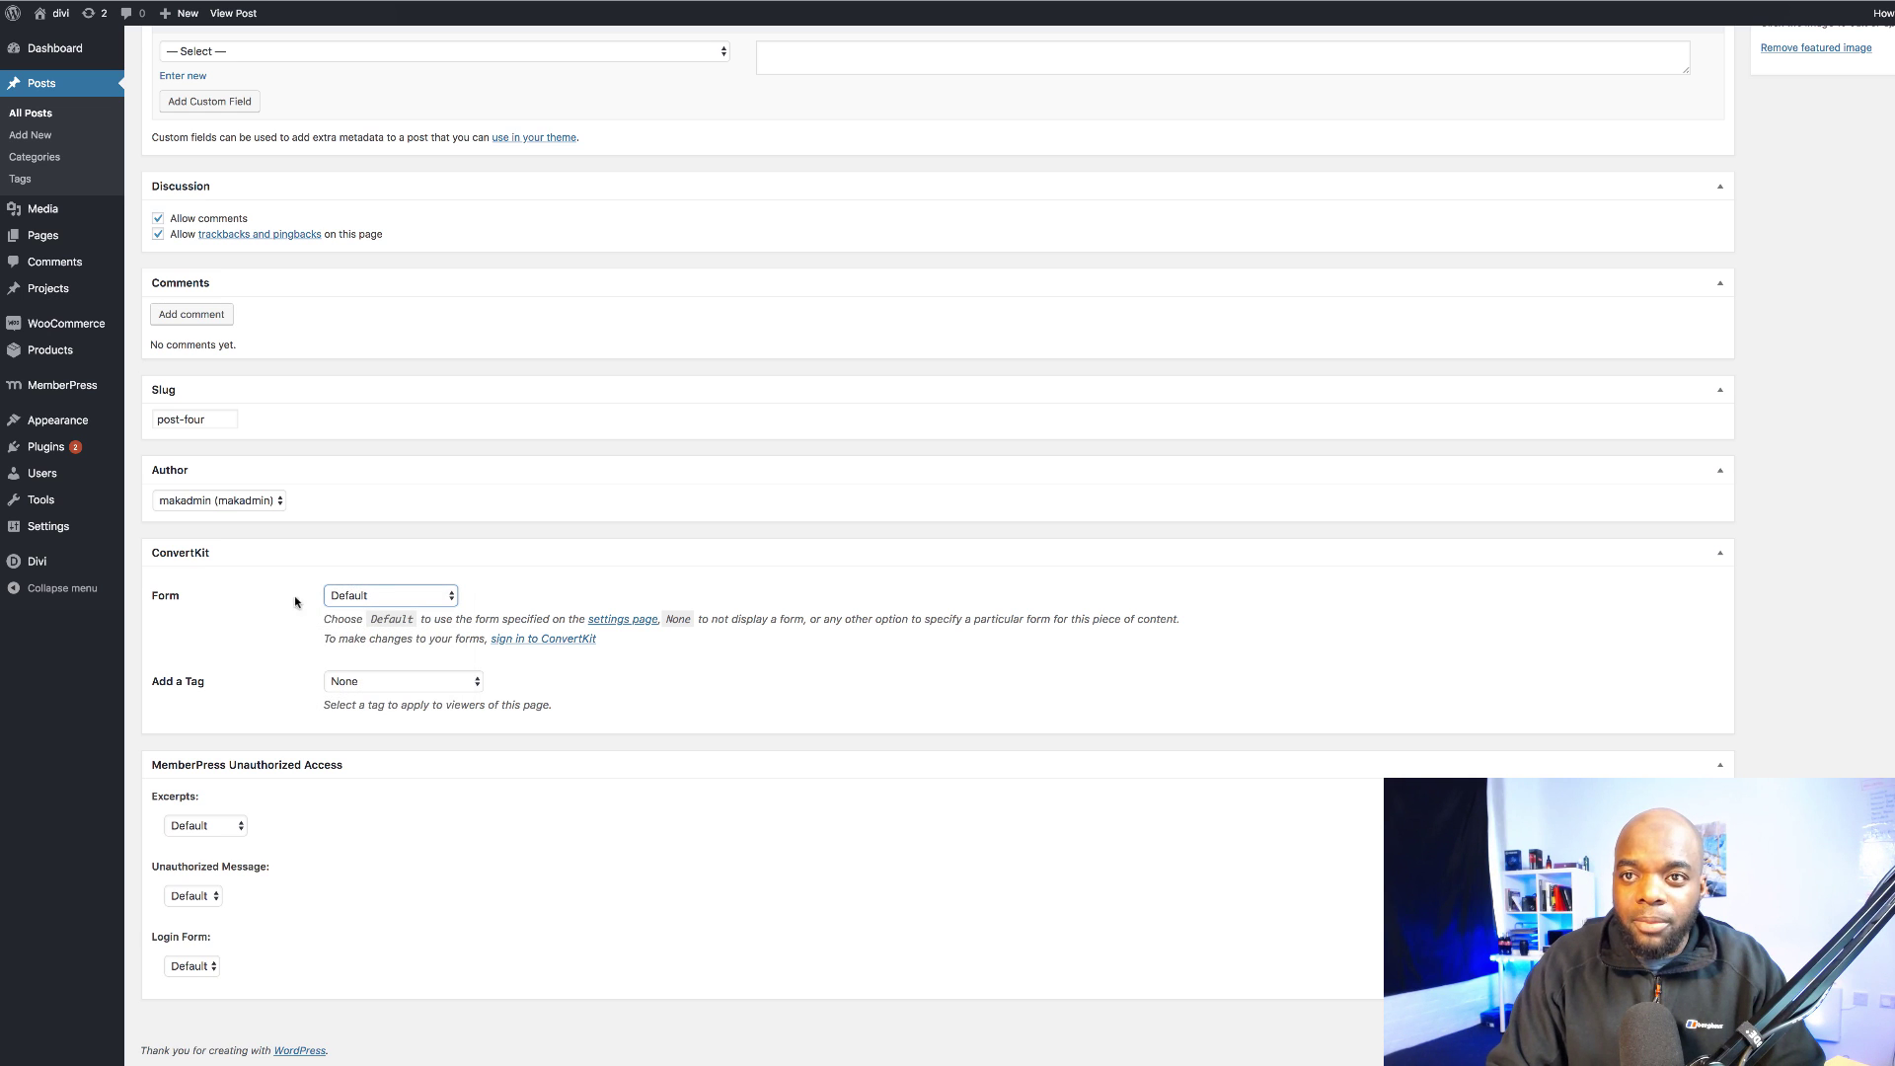
pyautogui.click(467, 683)
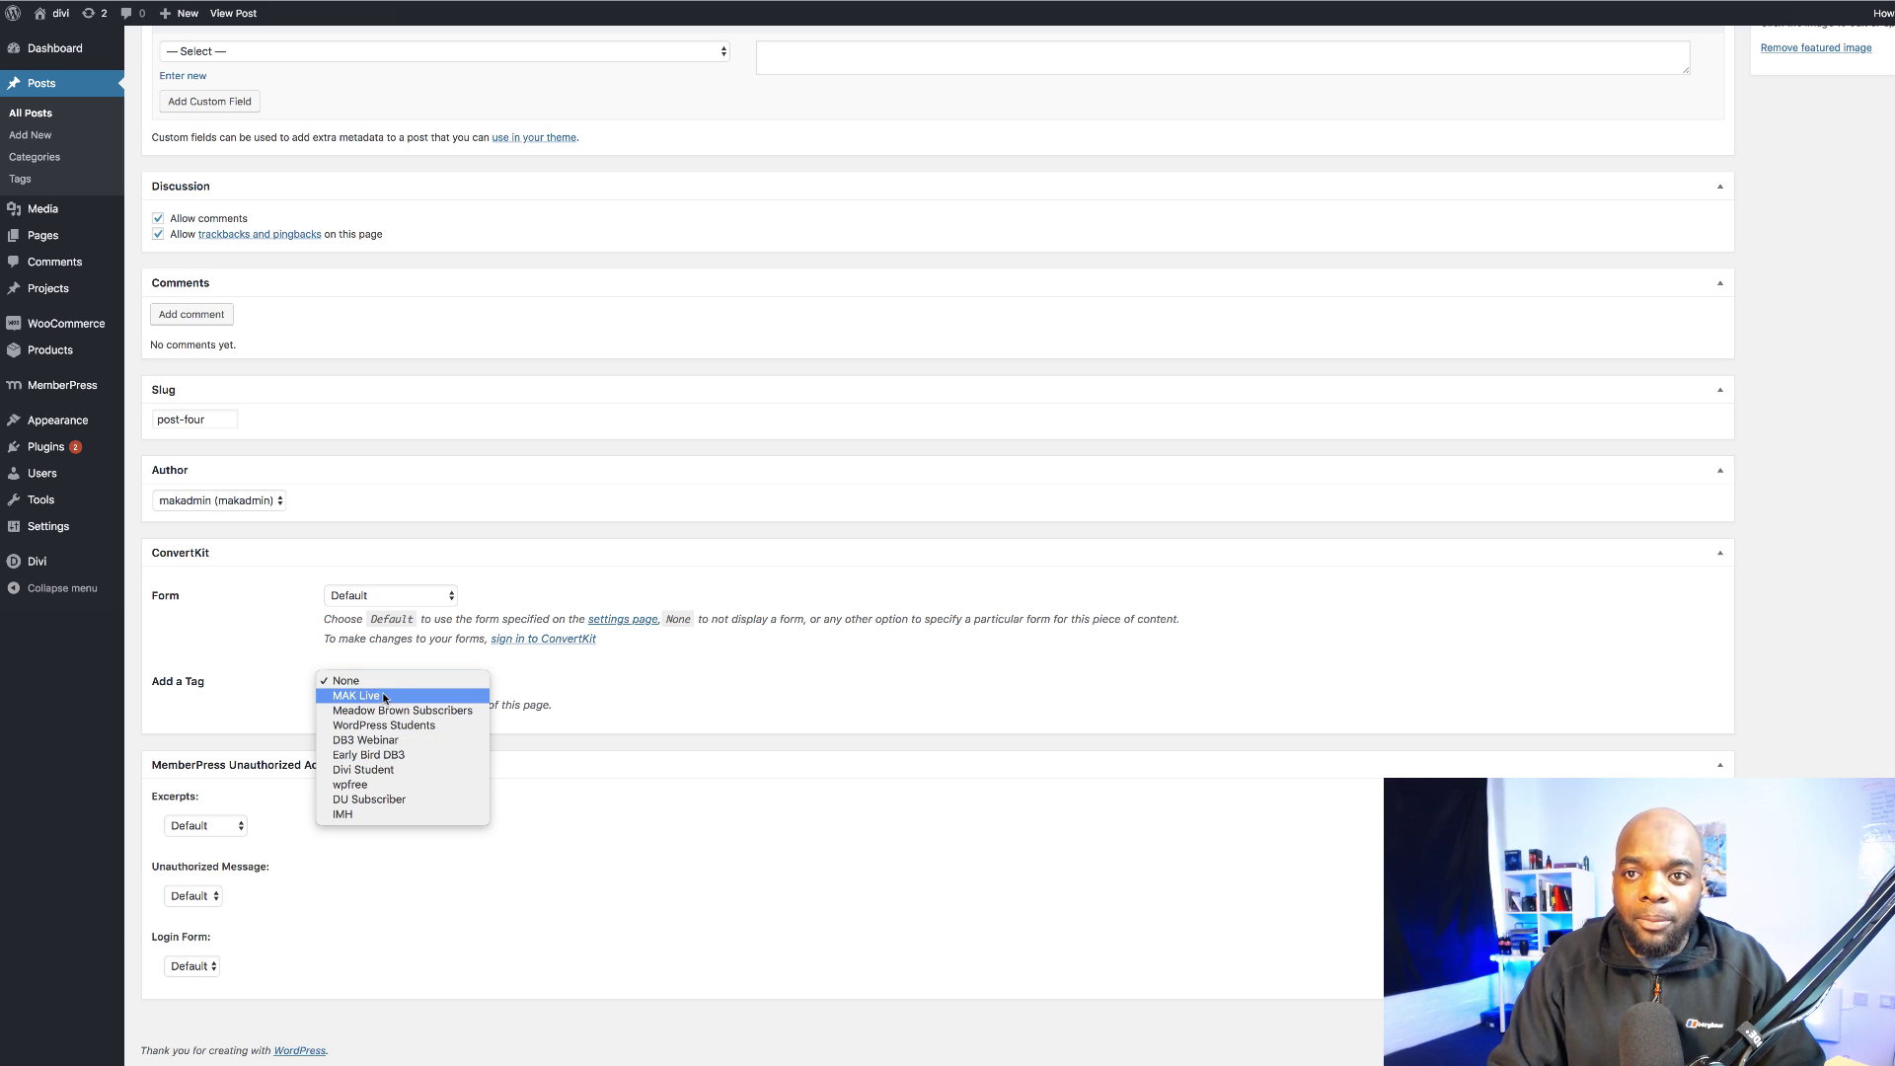
pyautogui.click(375, 786)
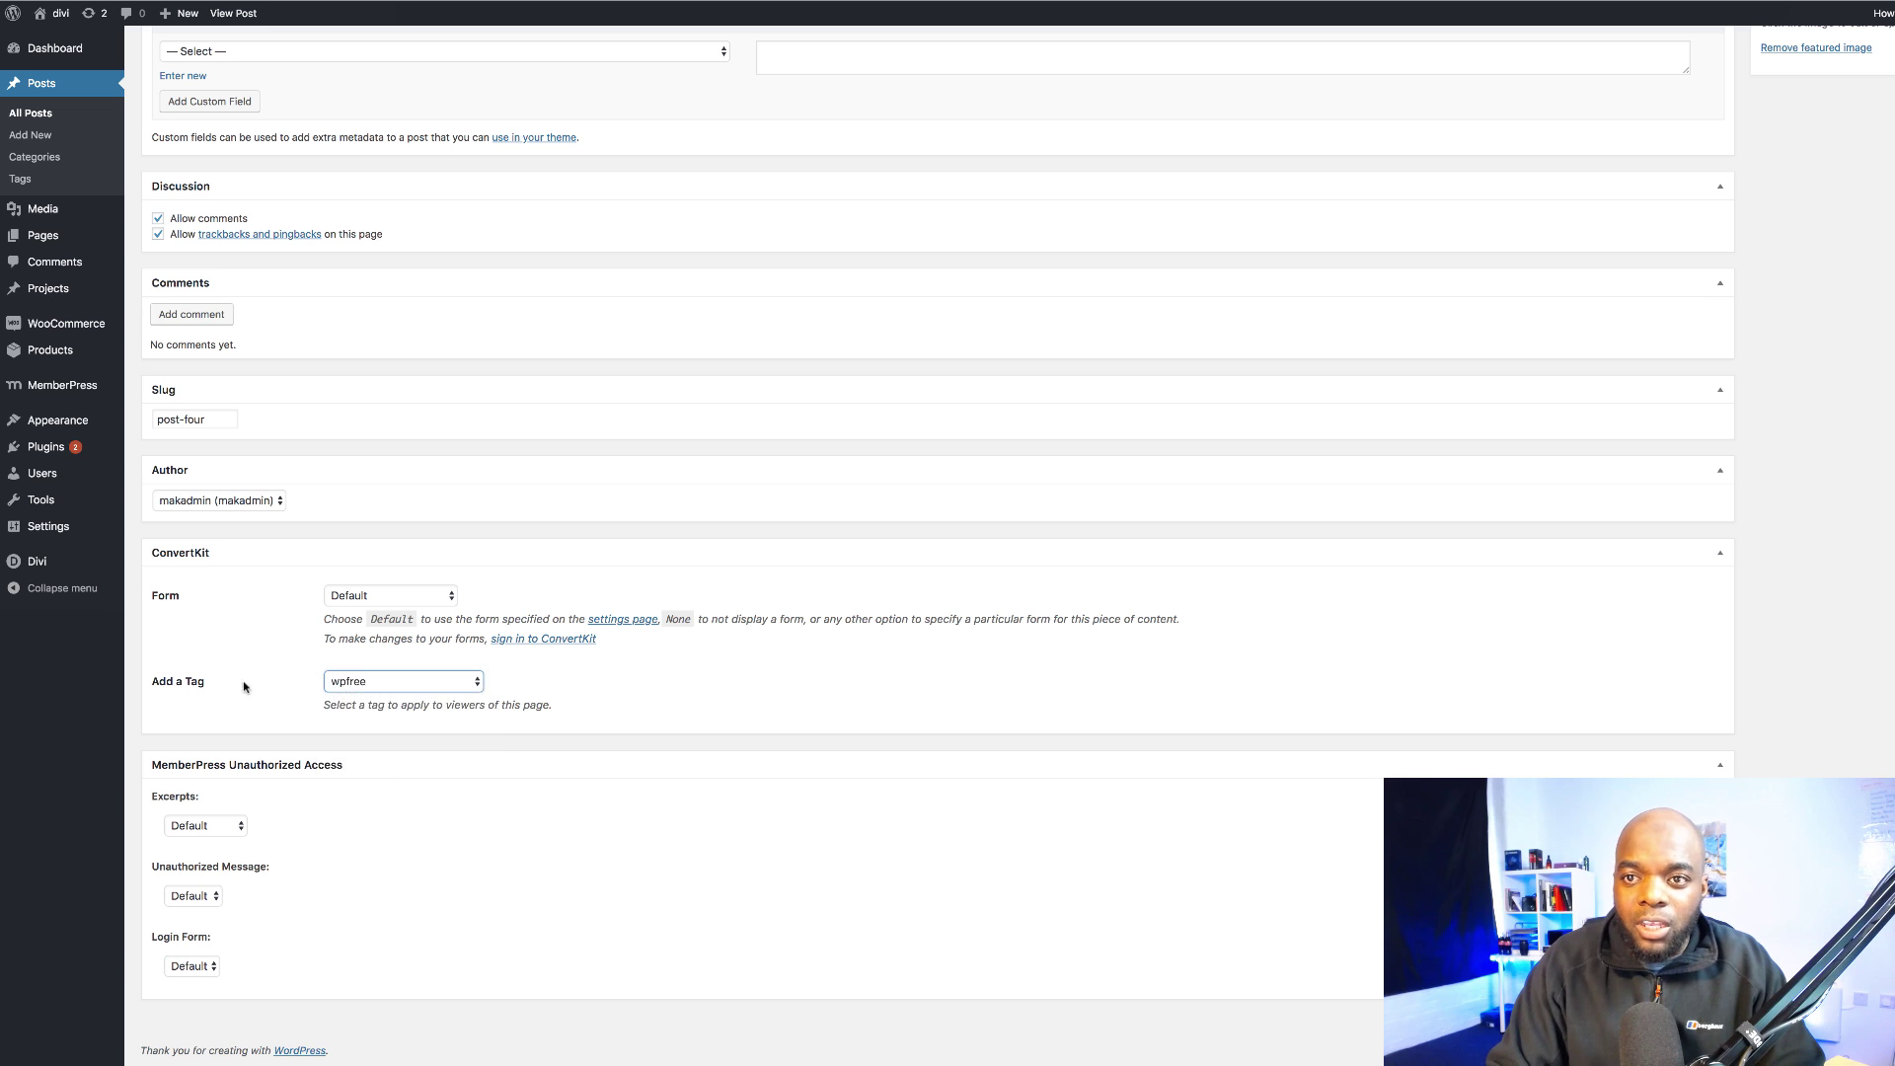
pyautogui.scroll(6, 247, 691)
pyautogui.scroll(4, 248, 705)
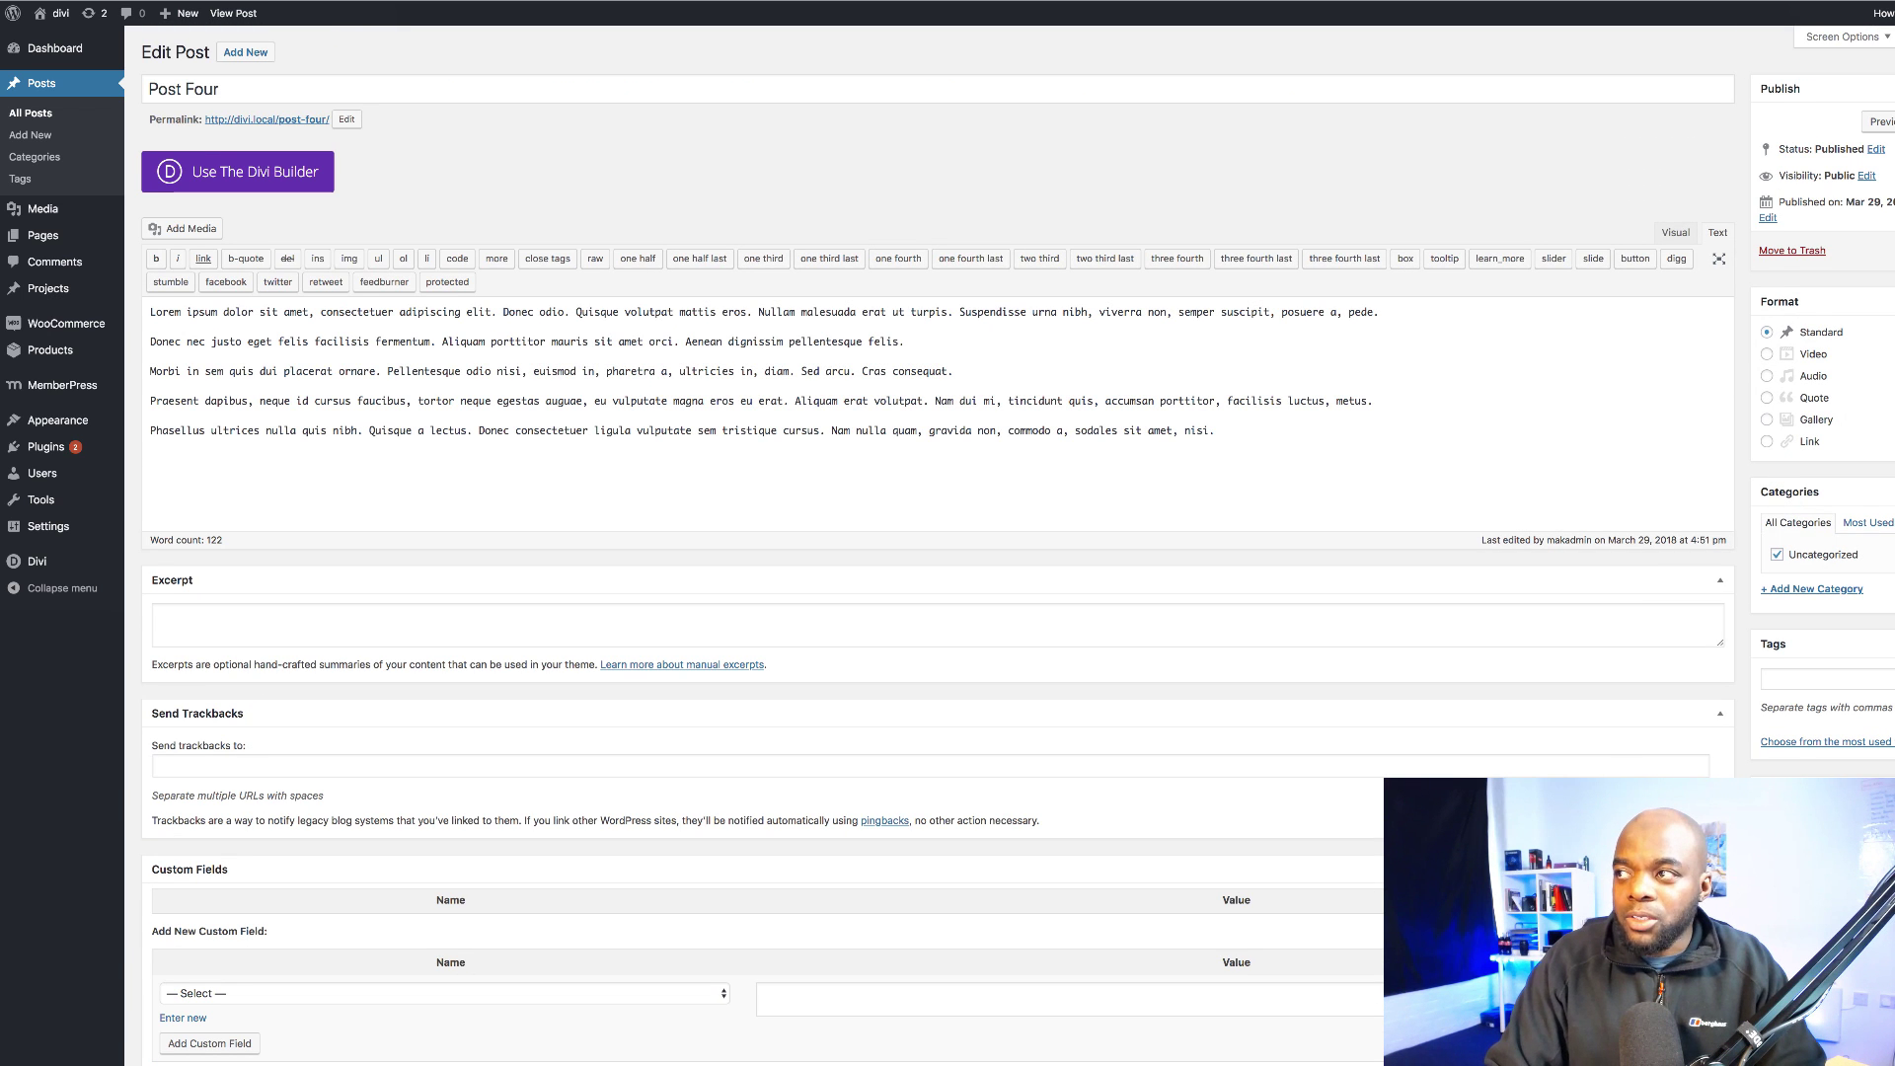
pyautogui.click(1890, 250)
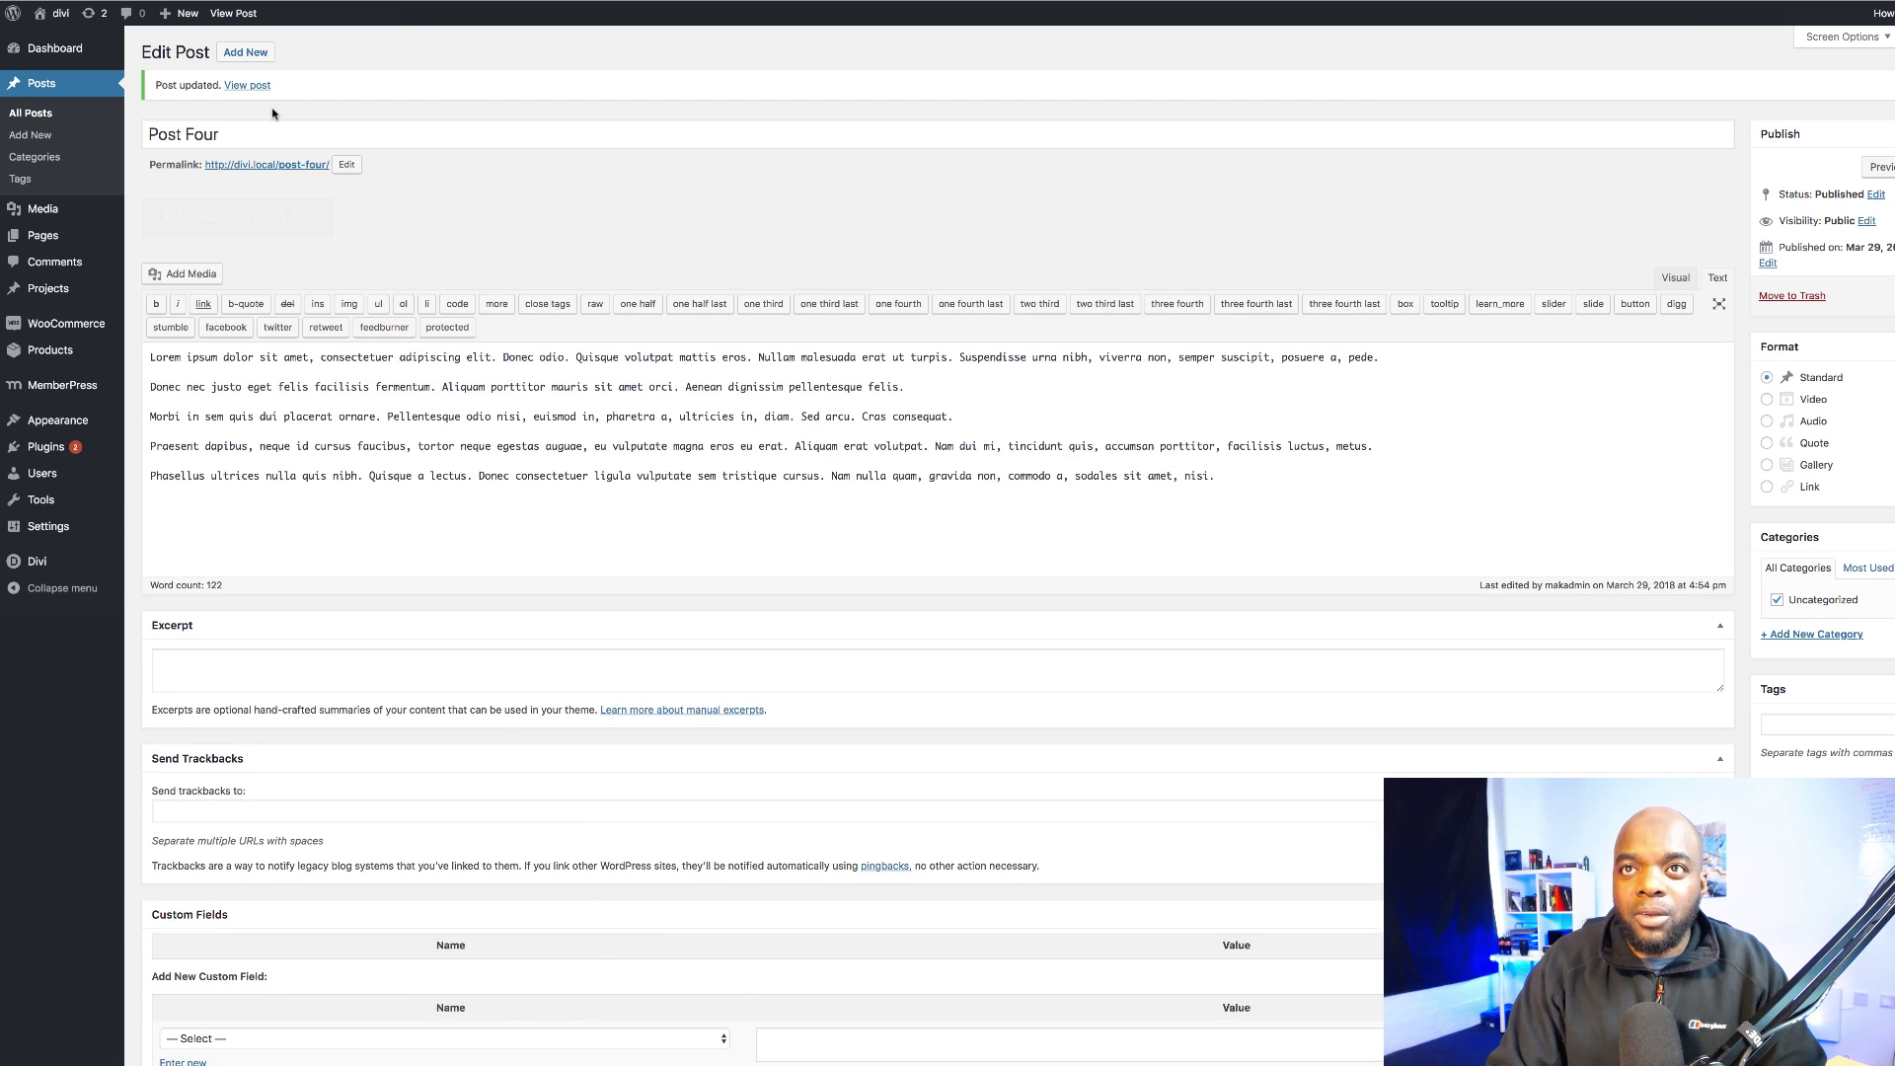
# View Post Four live and locate the Join the Newsletter signup form below the text.
pyautogui.click(248, 85)
pyautogui.scroll(-2, 486, 453)
pyautogui.scroll(-3, 485, 453)
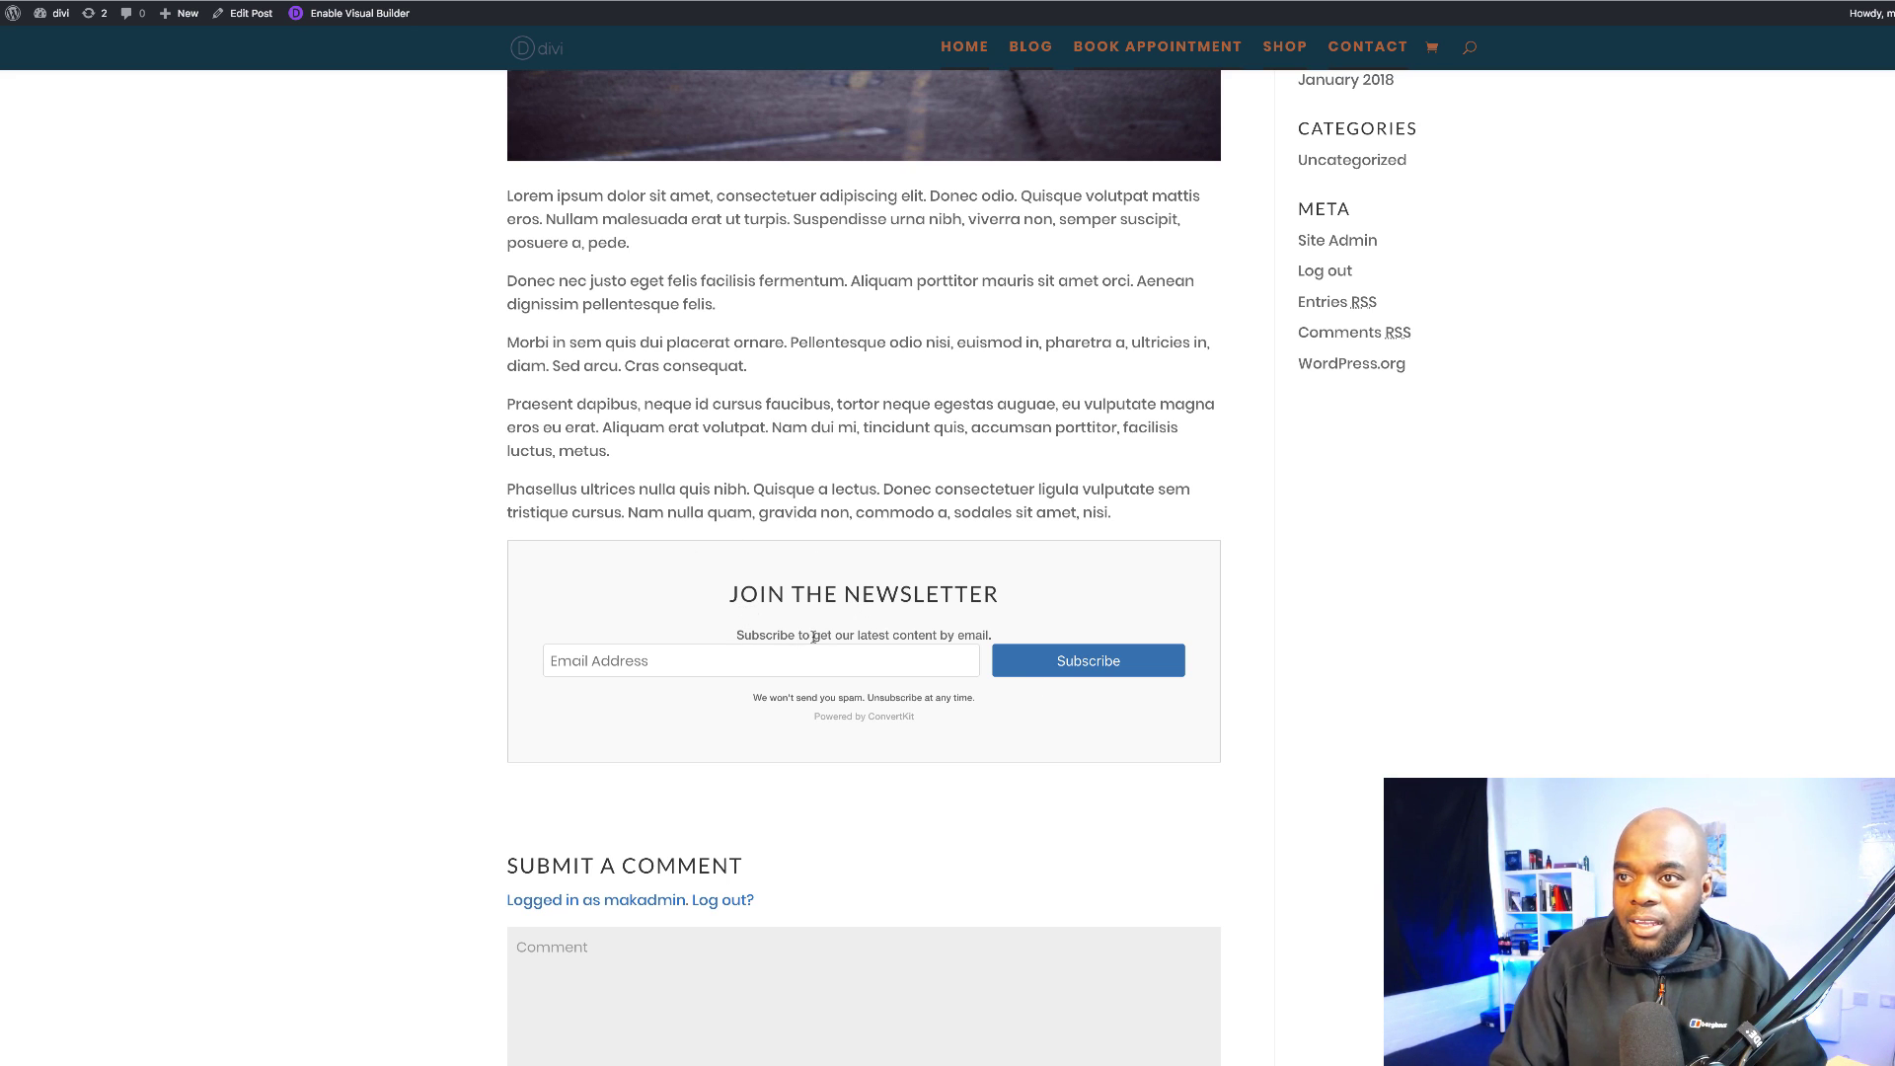
pyautogui.click(682, 665)
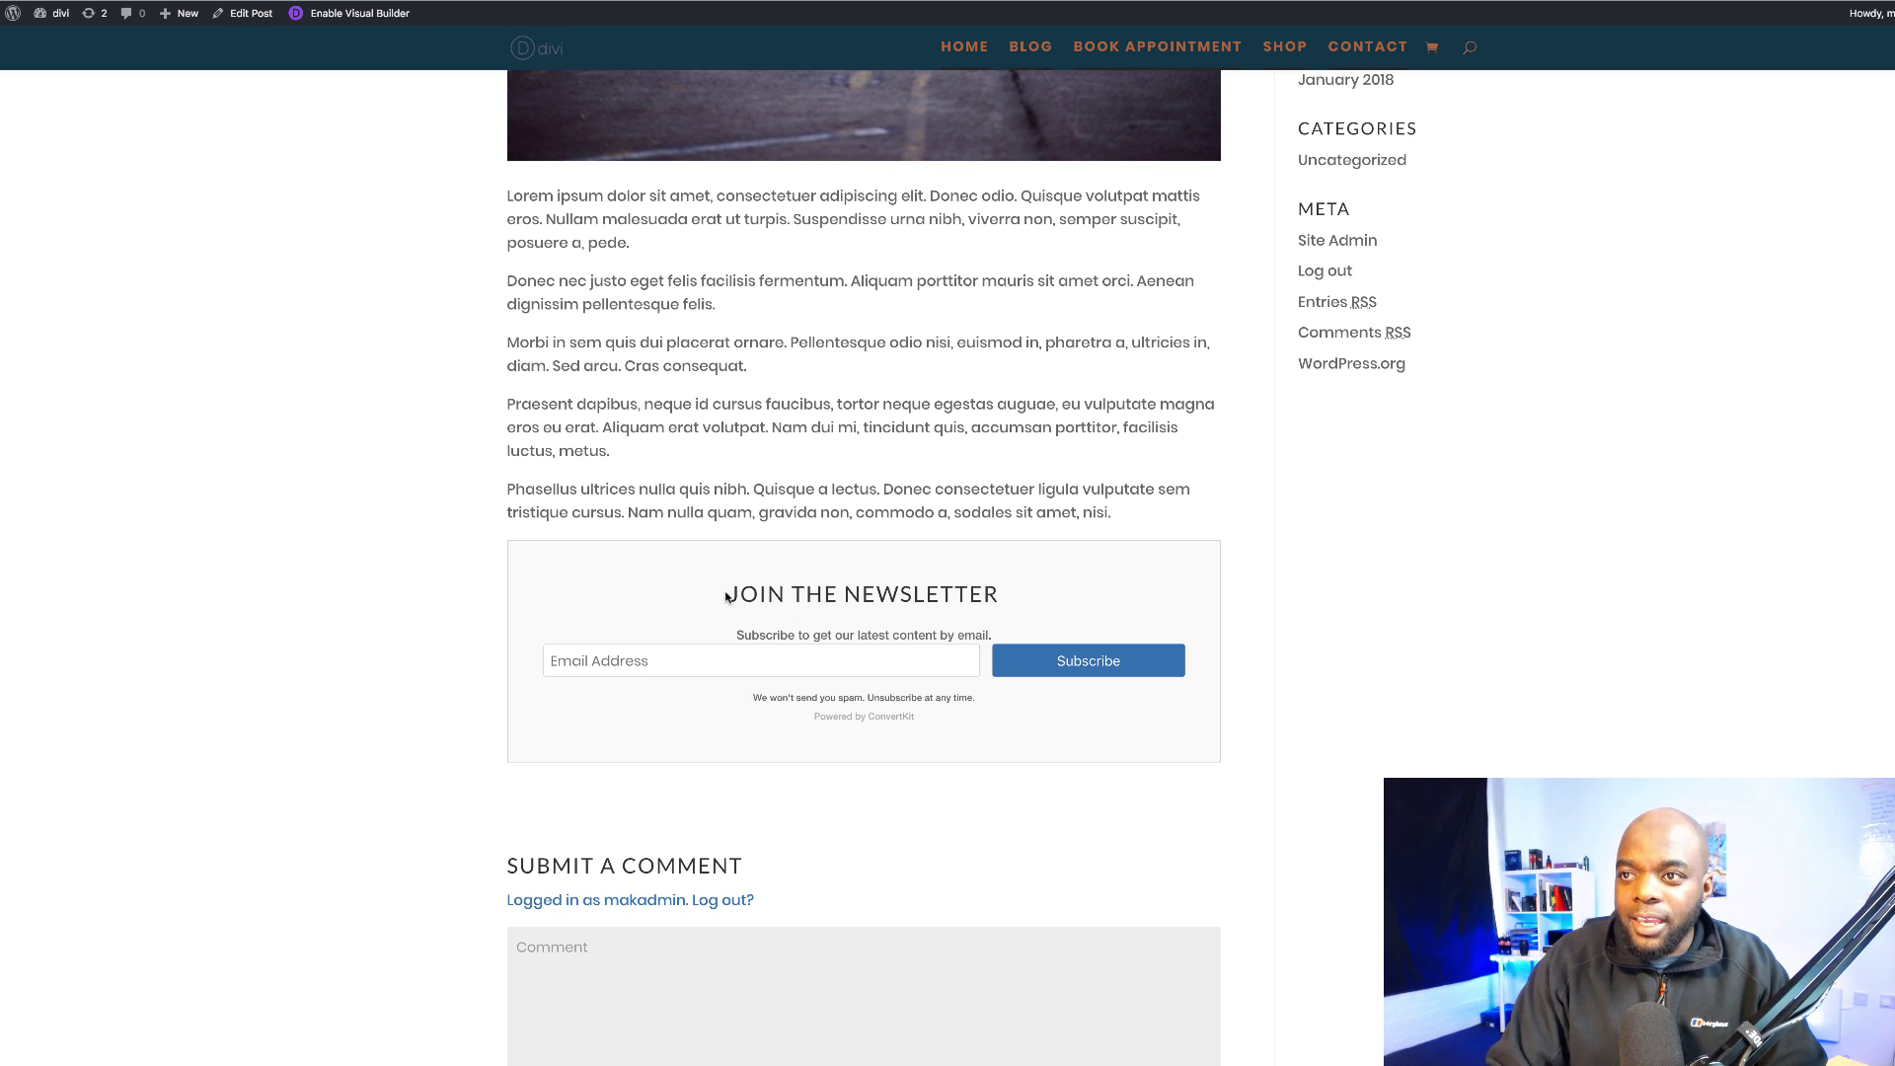
pyautogui.moveTo(727, 596); pyautogui.dragTo(996, 619)
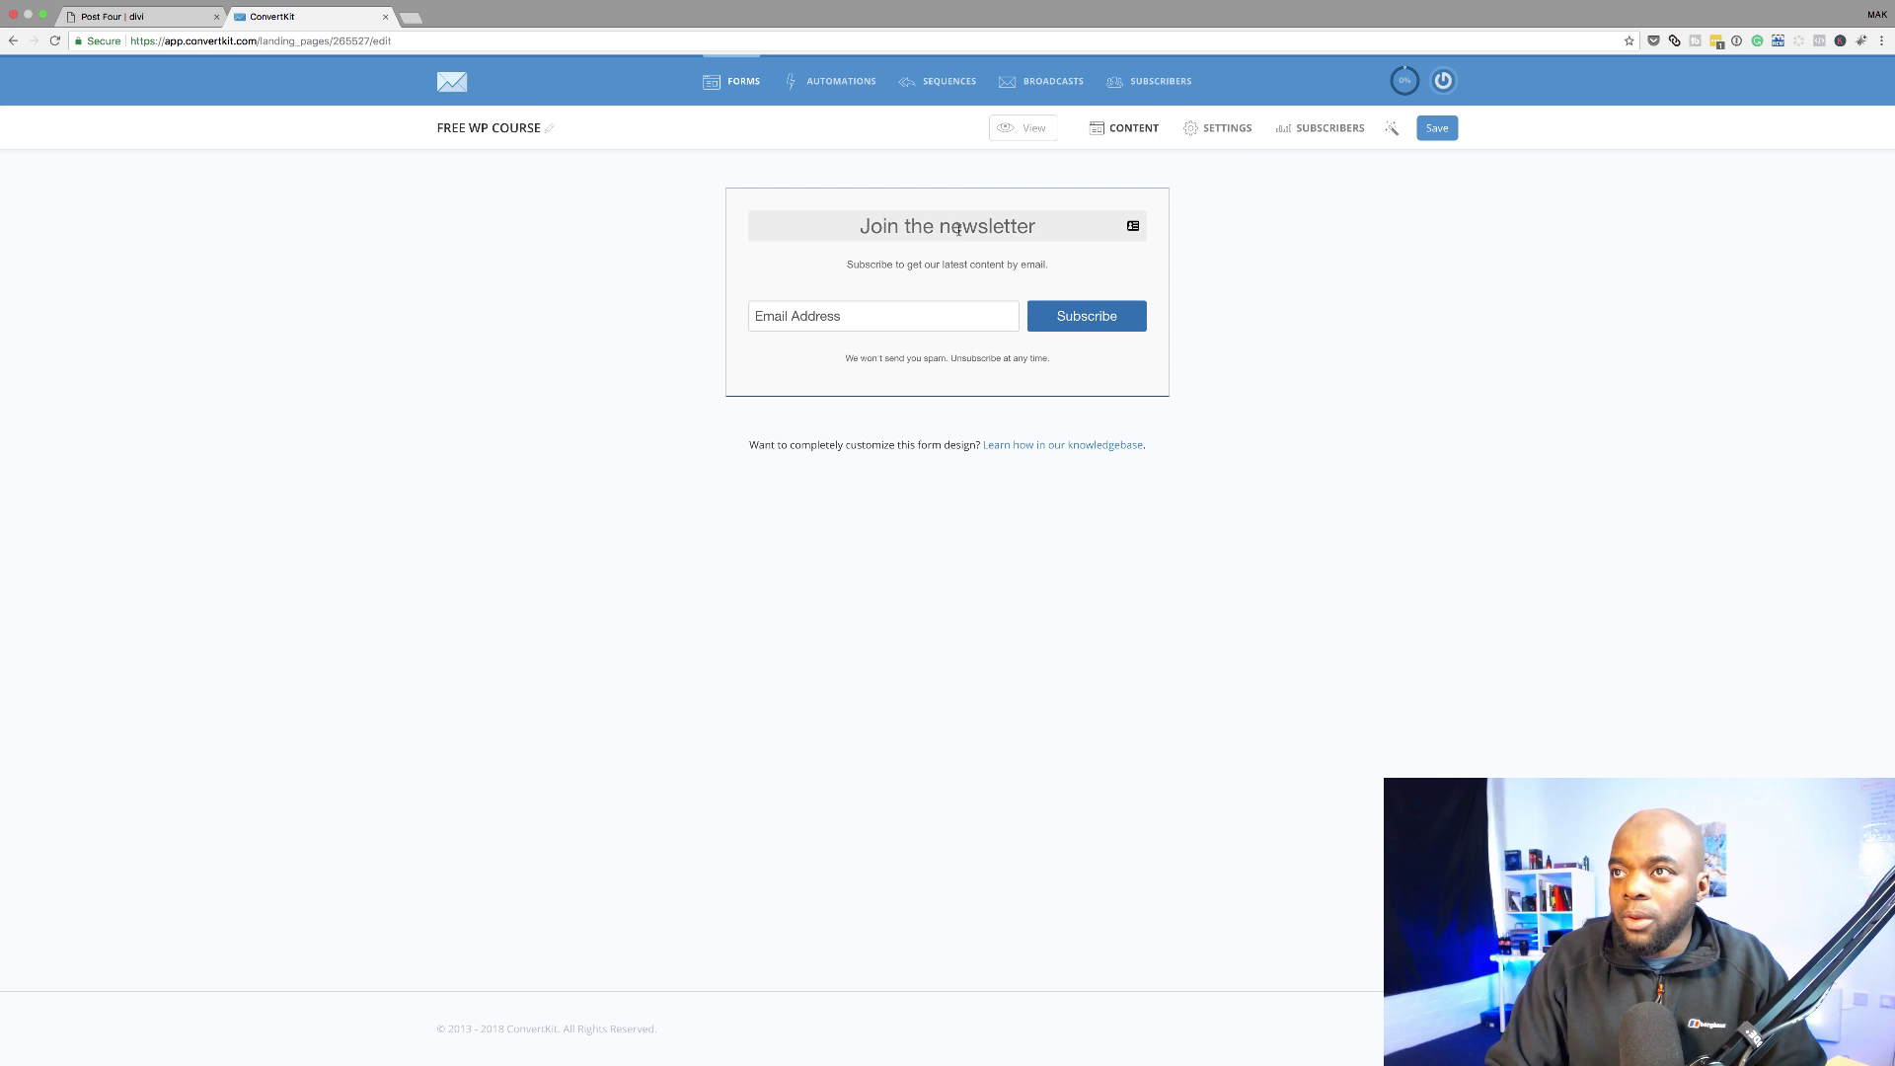
# Replace the 'Join the newsletter' heading with 'Signup for a Free WordPress Course' and save the form.
pyautogui.click(960, 229)
pyautogui.moveTo(1029, 226); pyautogui.dragTo(847, 225)
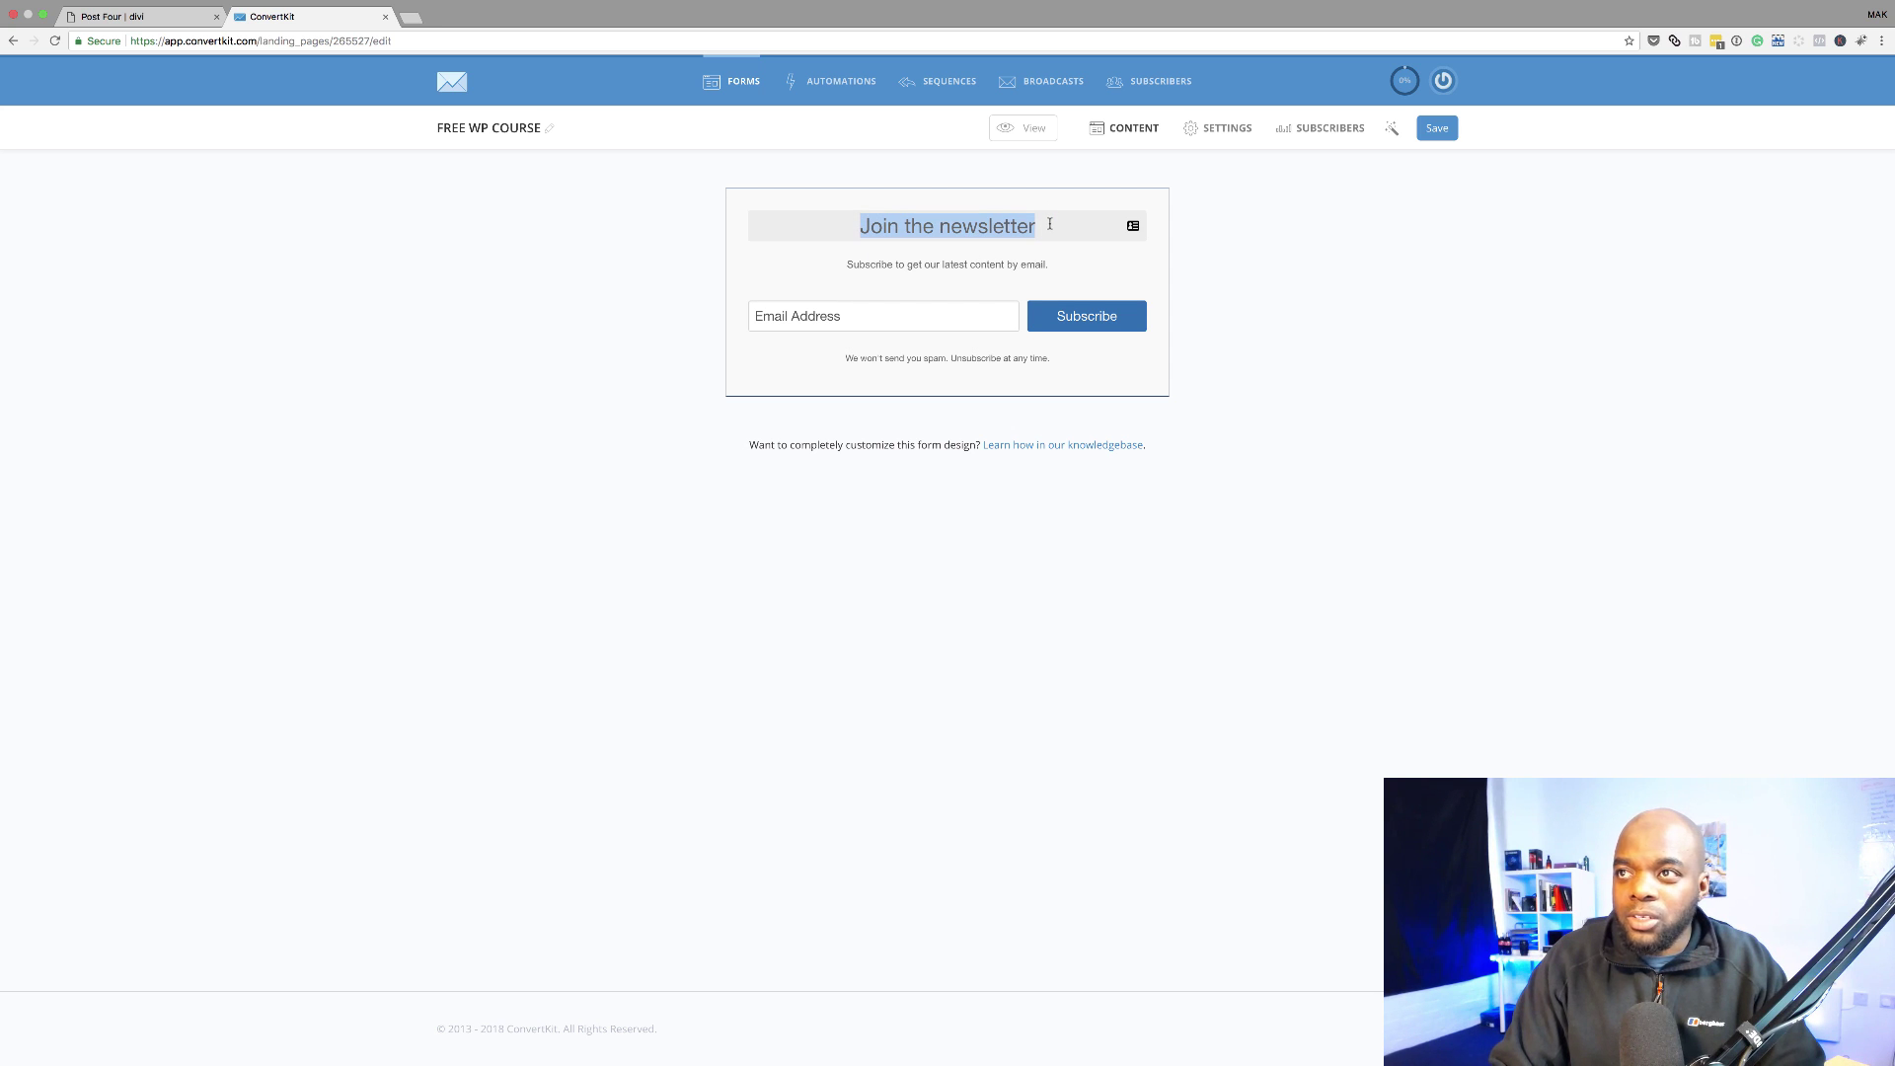
pyautogui.write('skkd')
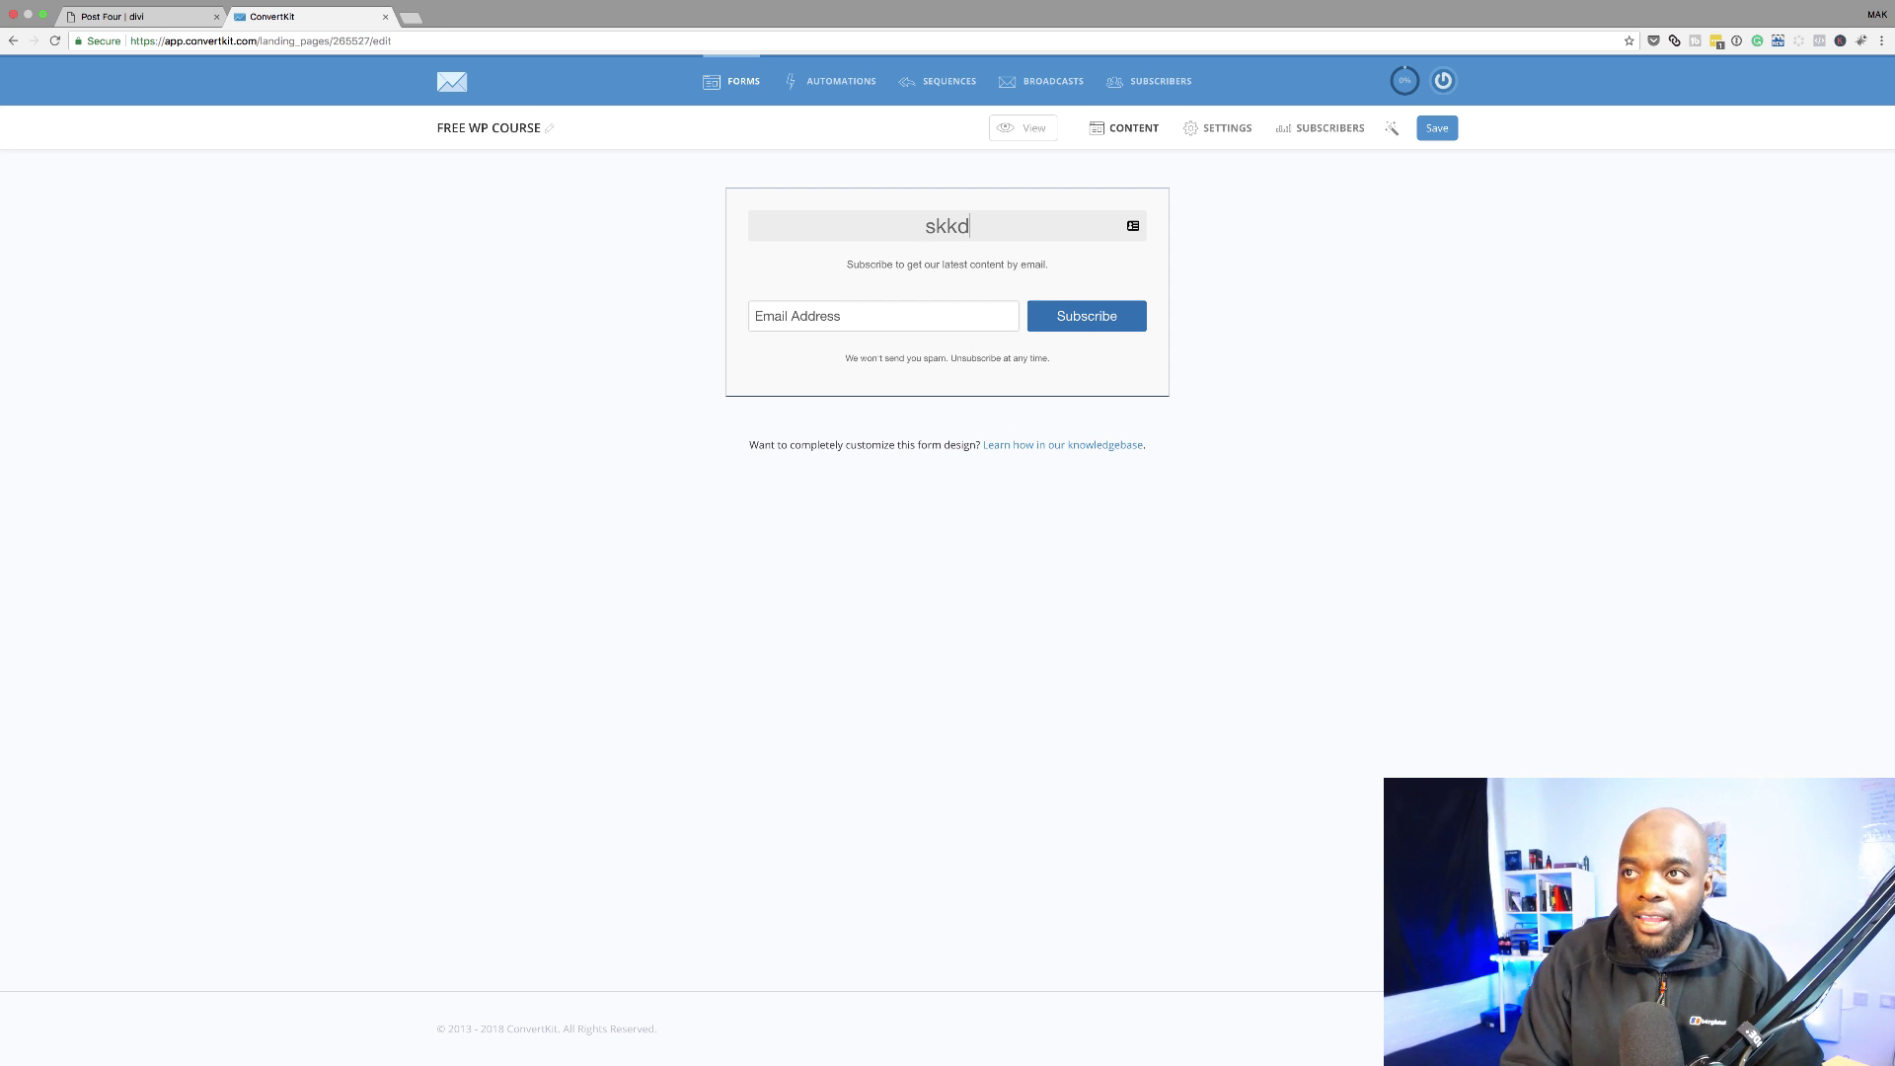
pyautogui.press('BackSpace')
pyautogui.press('BackSpace')
pyautogui.press('BackSpace')
pyautogui.press('BackSpace')
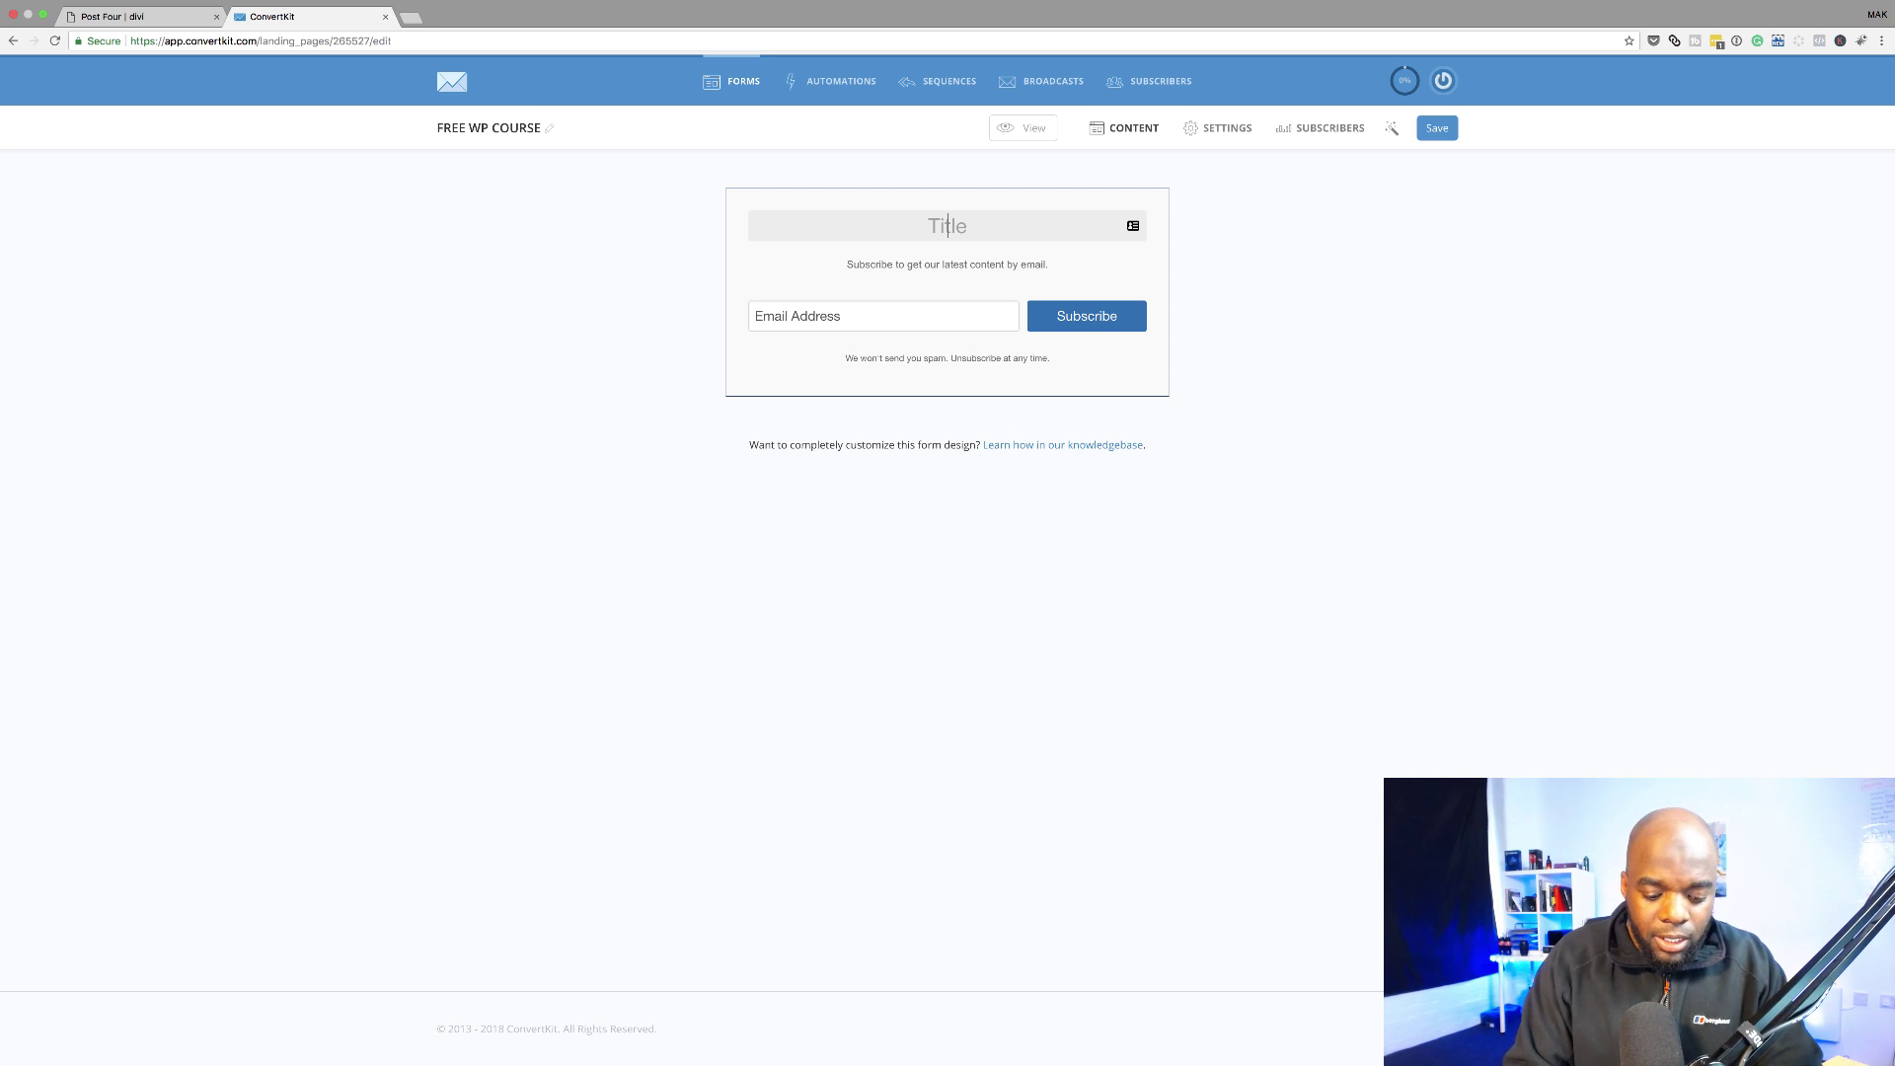
pyautogui.write('Signup for a Free WordPress Course')
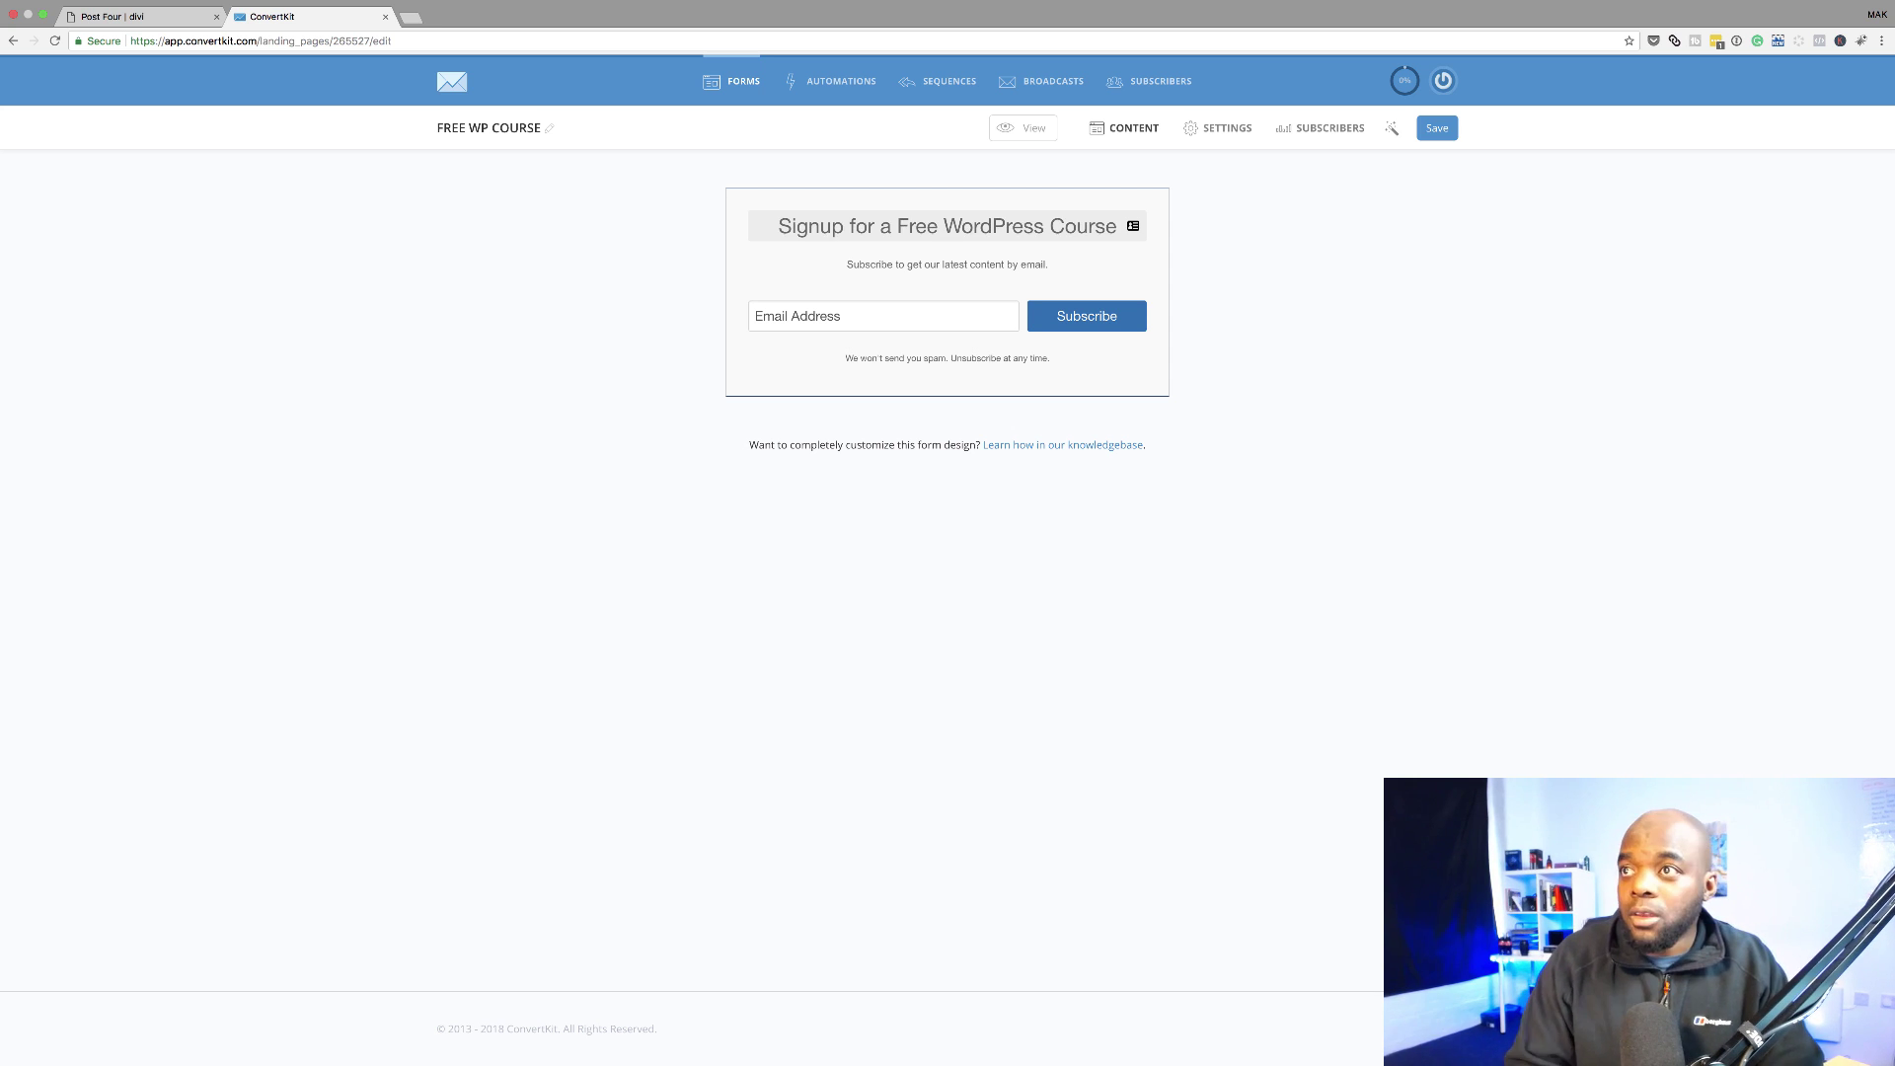
pyautogui.click(1439, 130)
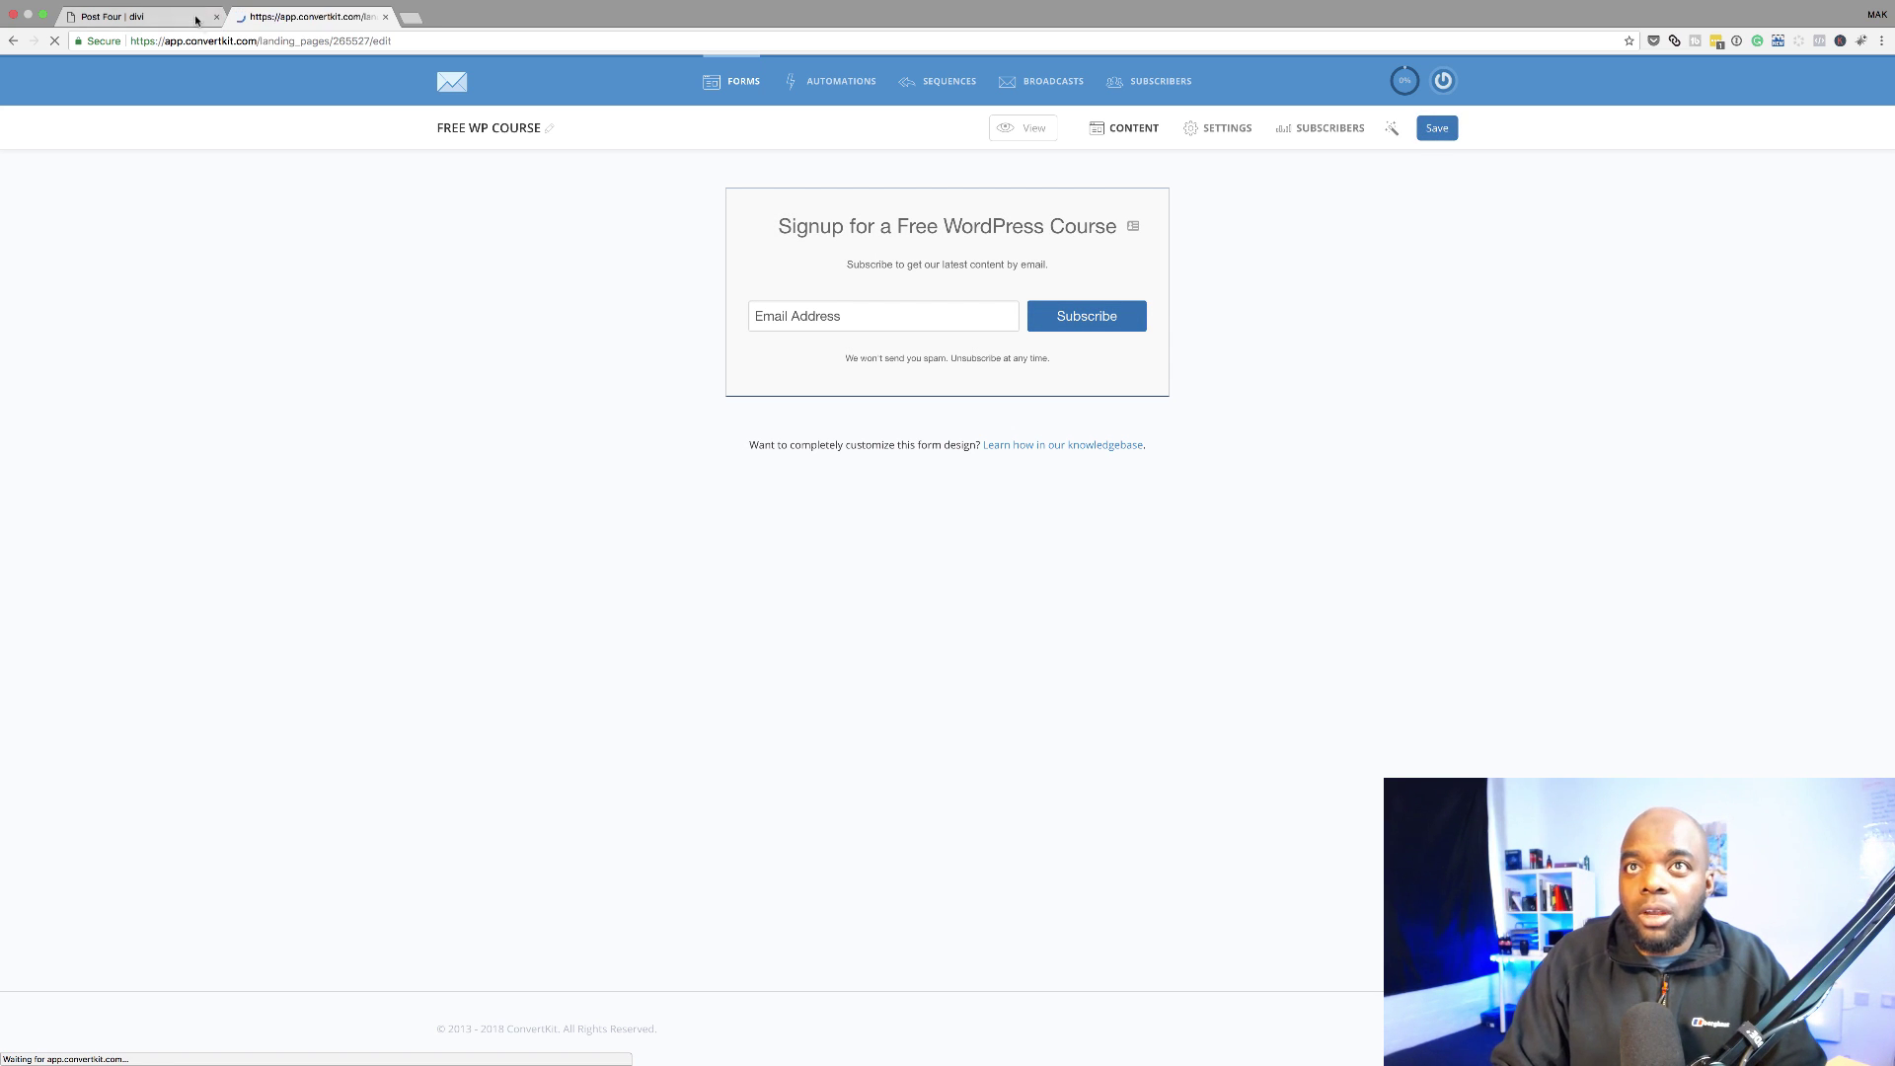
# Reload the Post Four page to confirm the new form heading, then return to the ConvertKit editor.
pyautogui.click(162, 19)
pyautogui.click(56, 41)
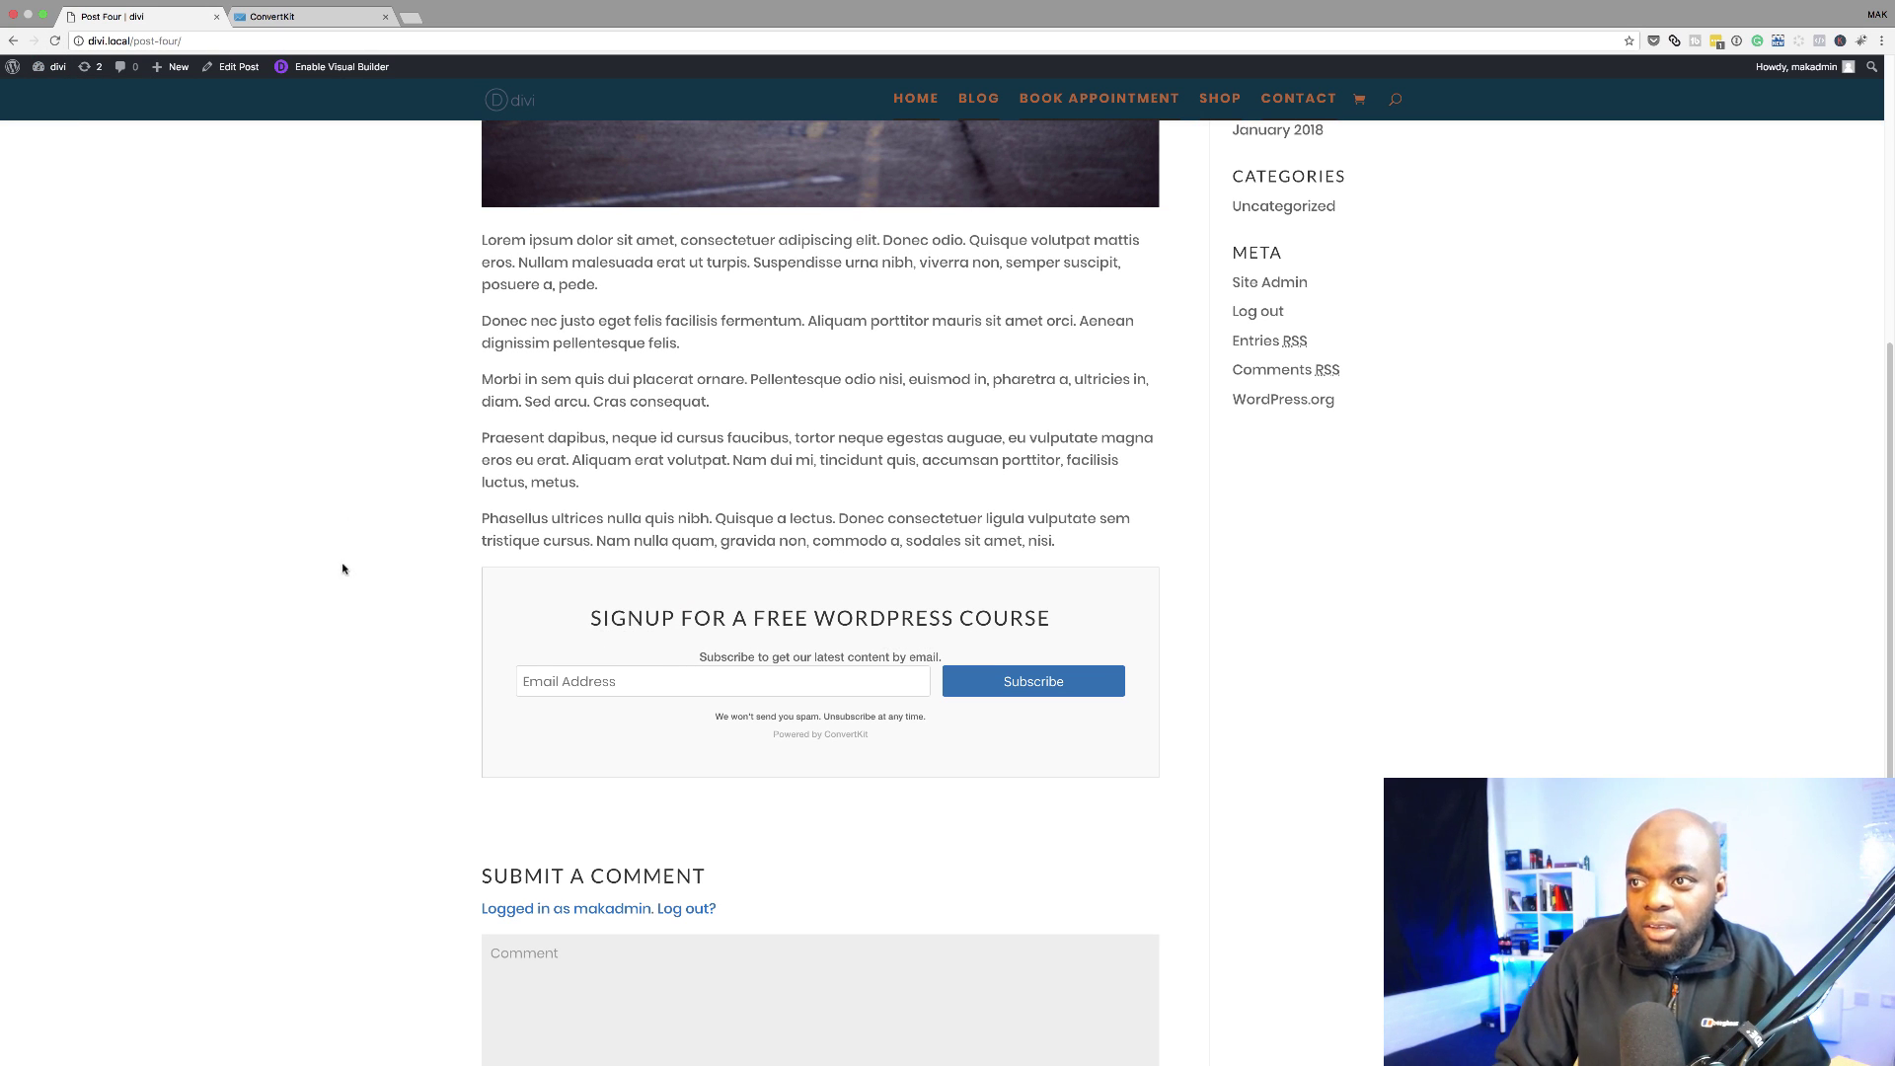
pyautogui.click(286, 17)
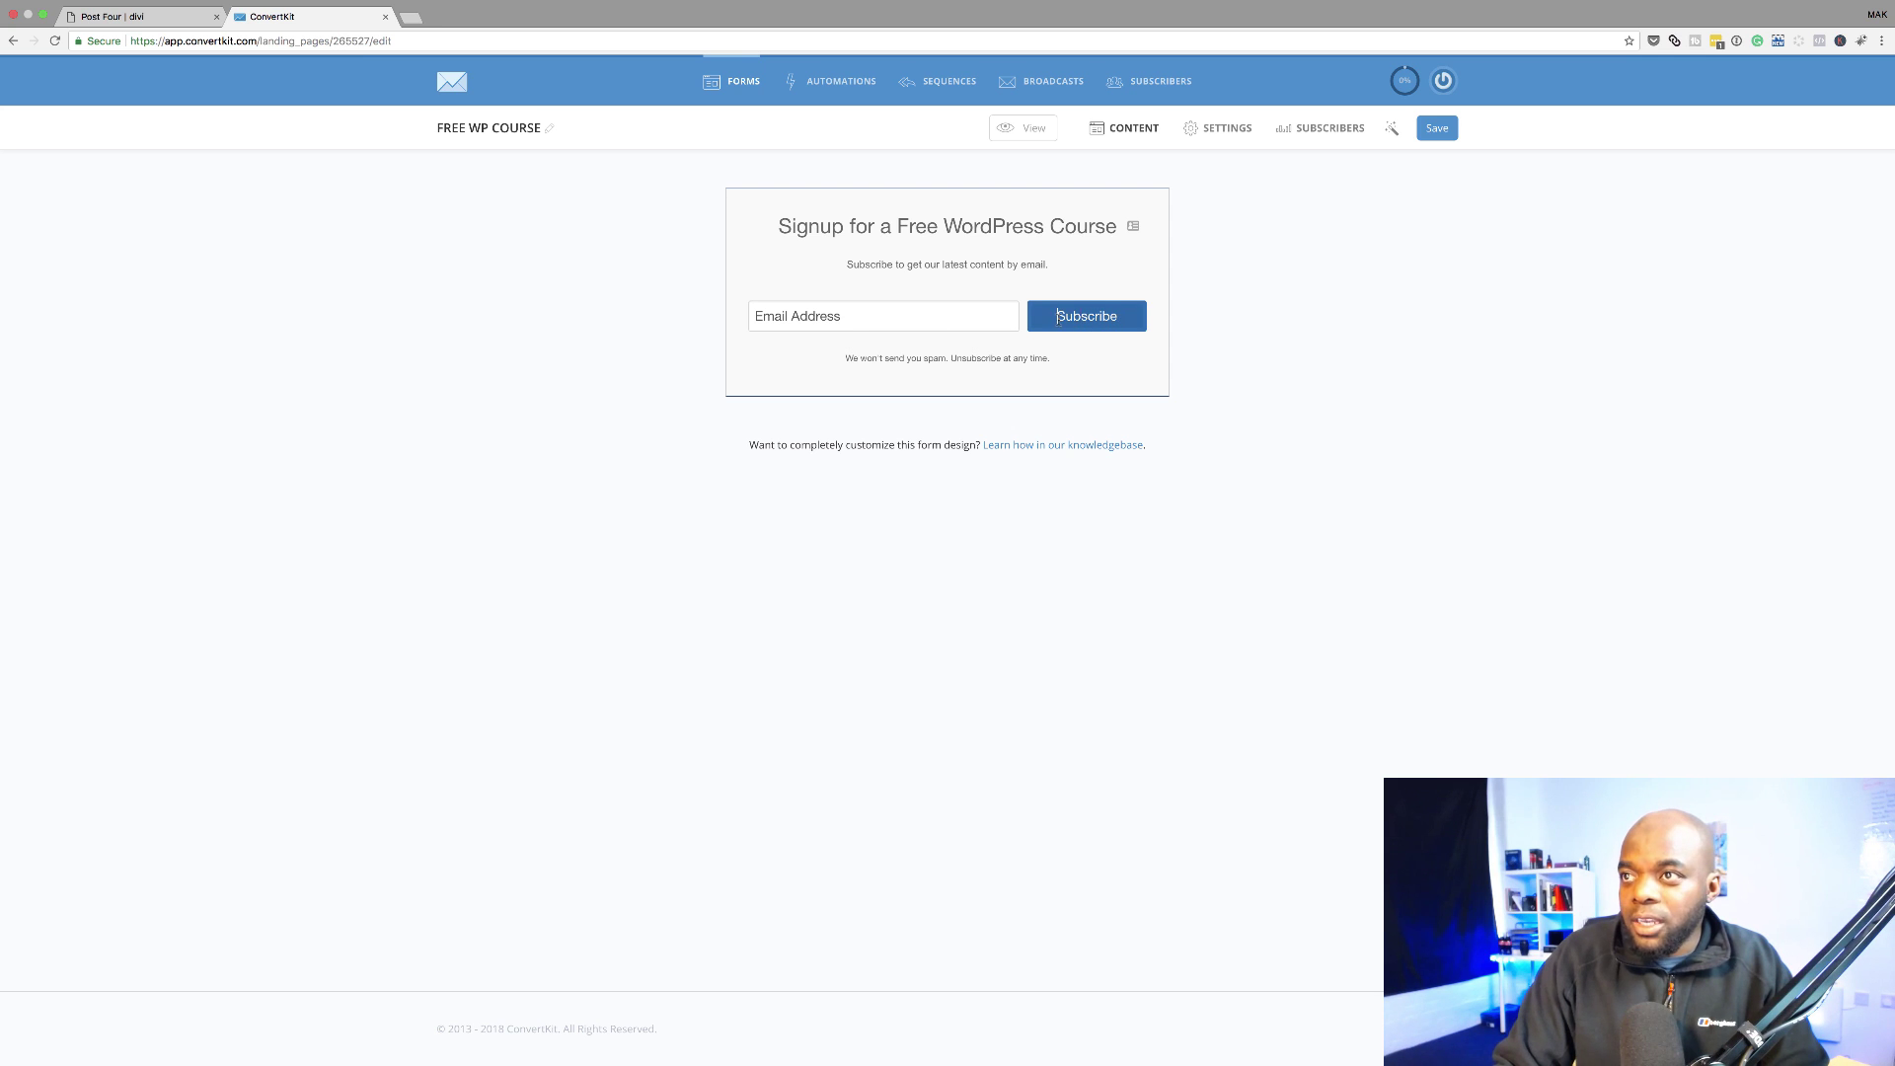
# Select and deselect the Subscribe button label without changing it, then return to the Post Four page.
pyautogui.moveTo(1056, 316); pyautogui.dragTo(1119, 316)
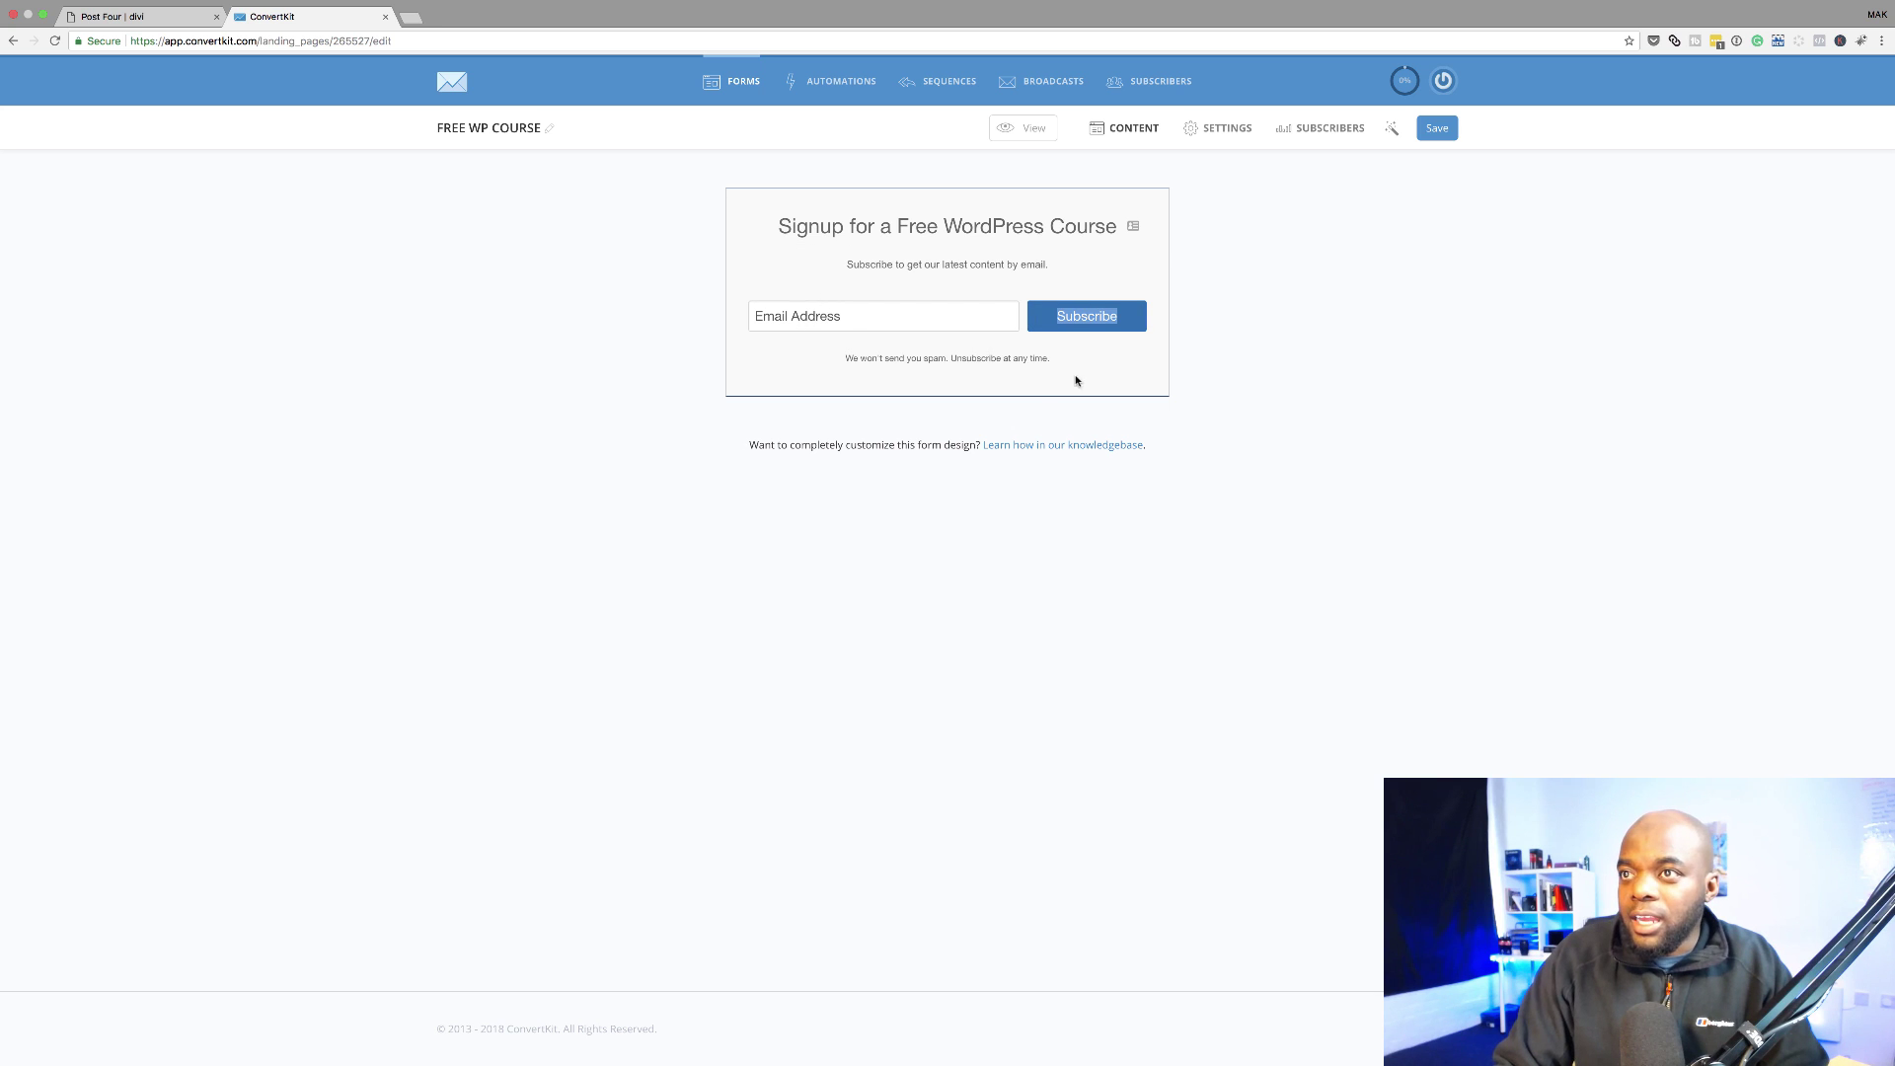
pyautogui.click(567, 357)
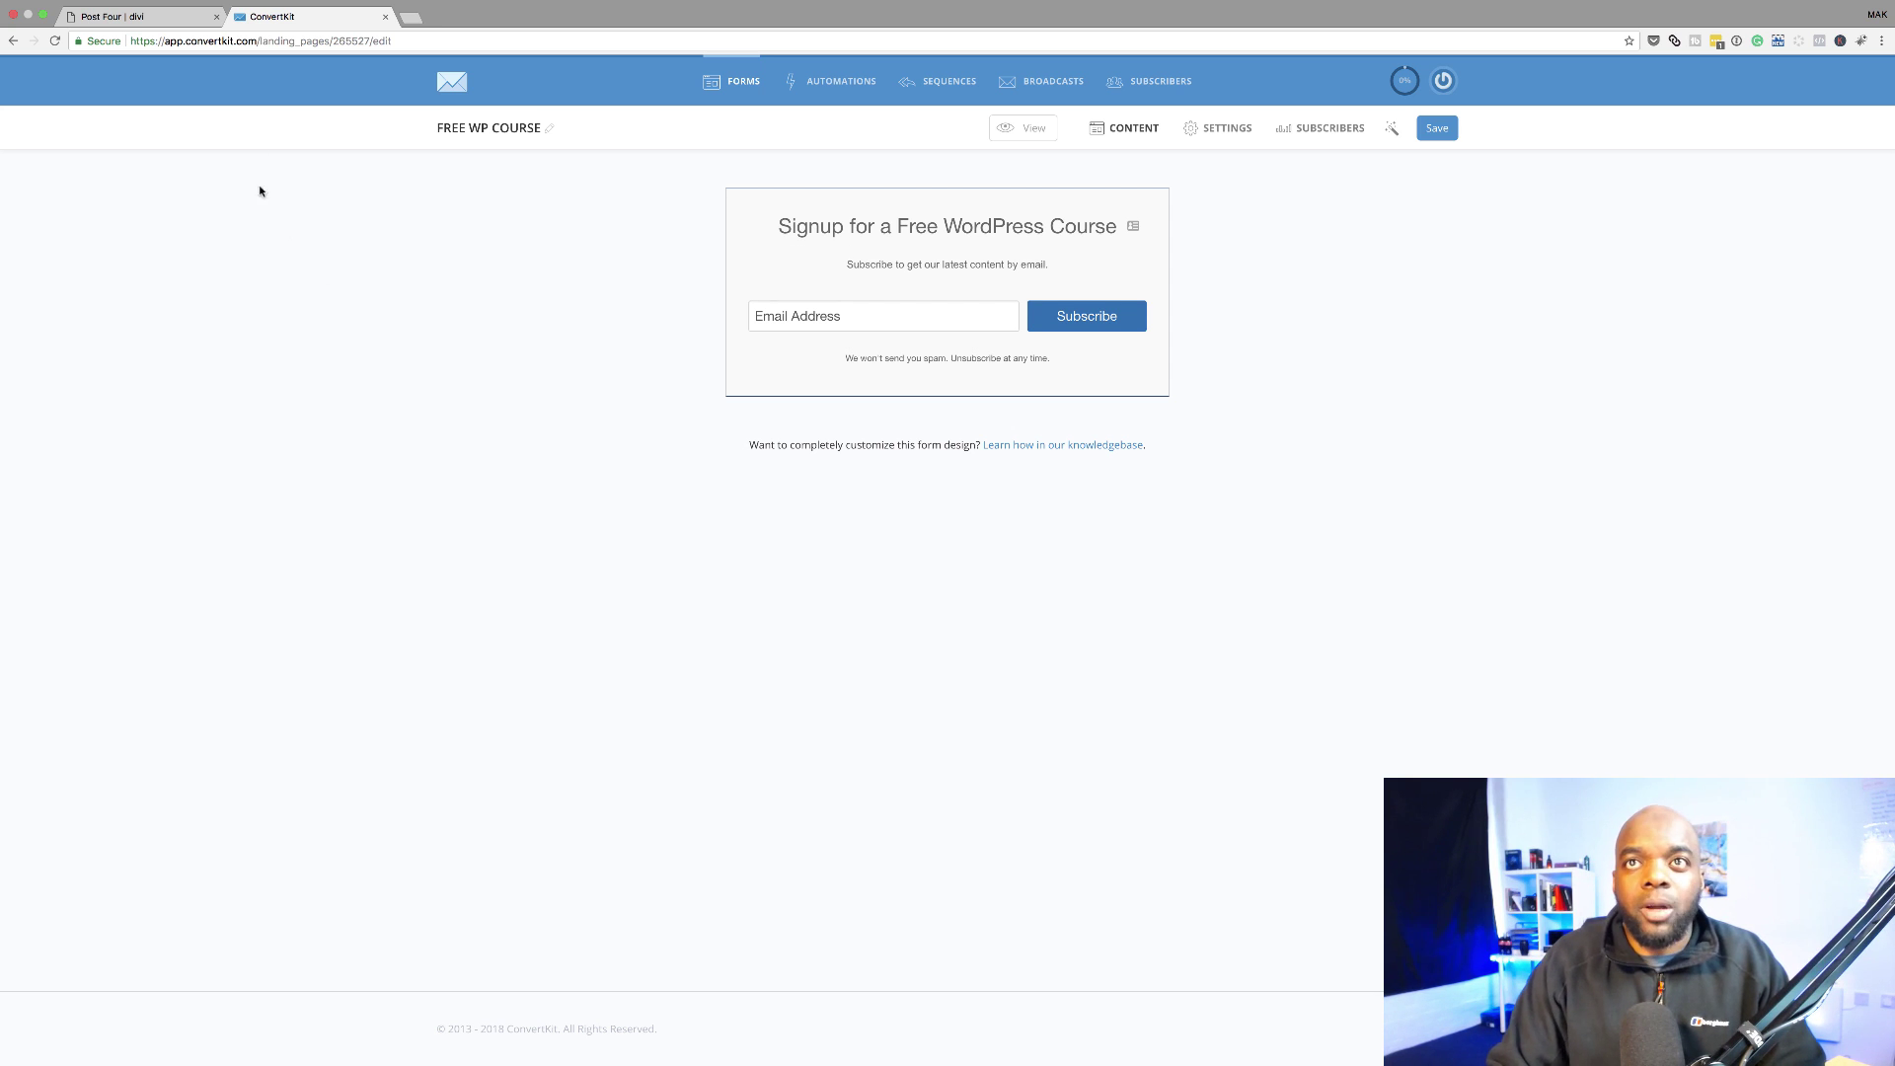
pyautogui.click(155, 16)
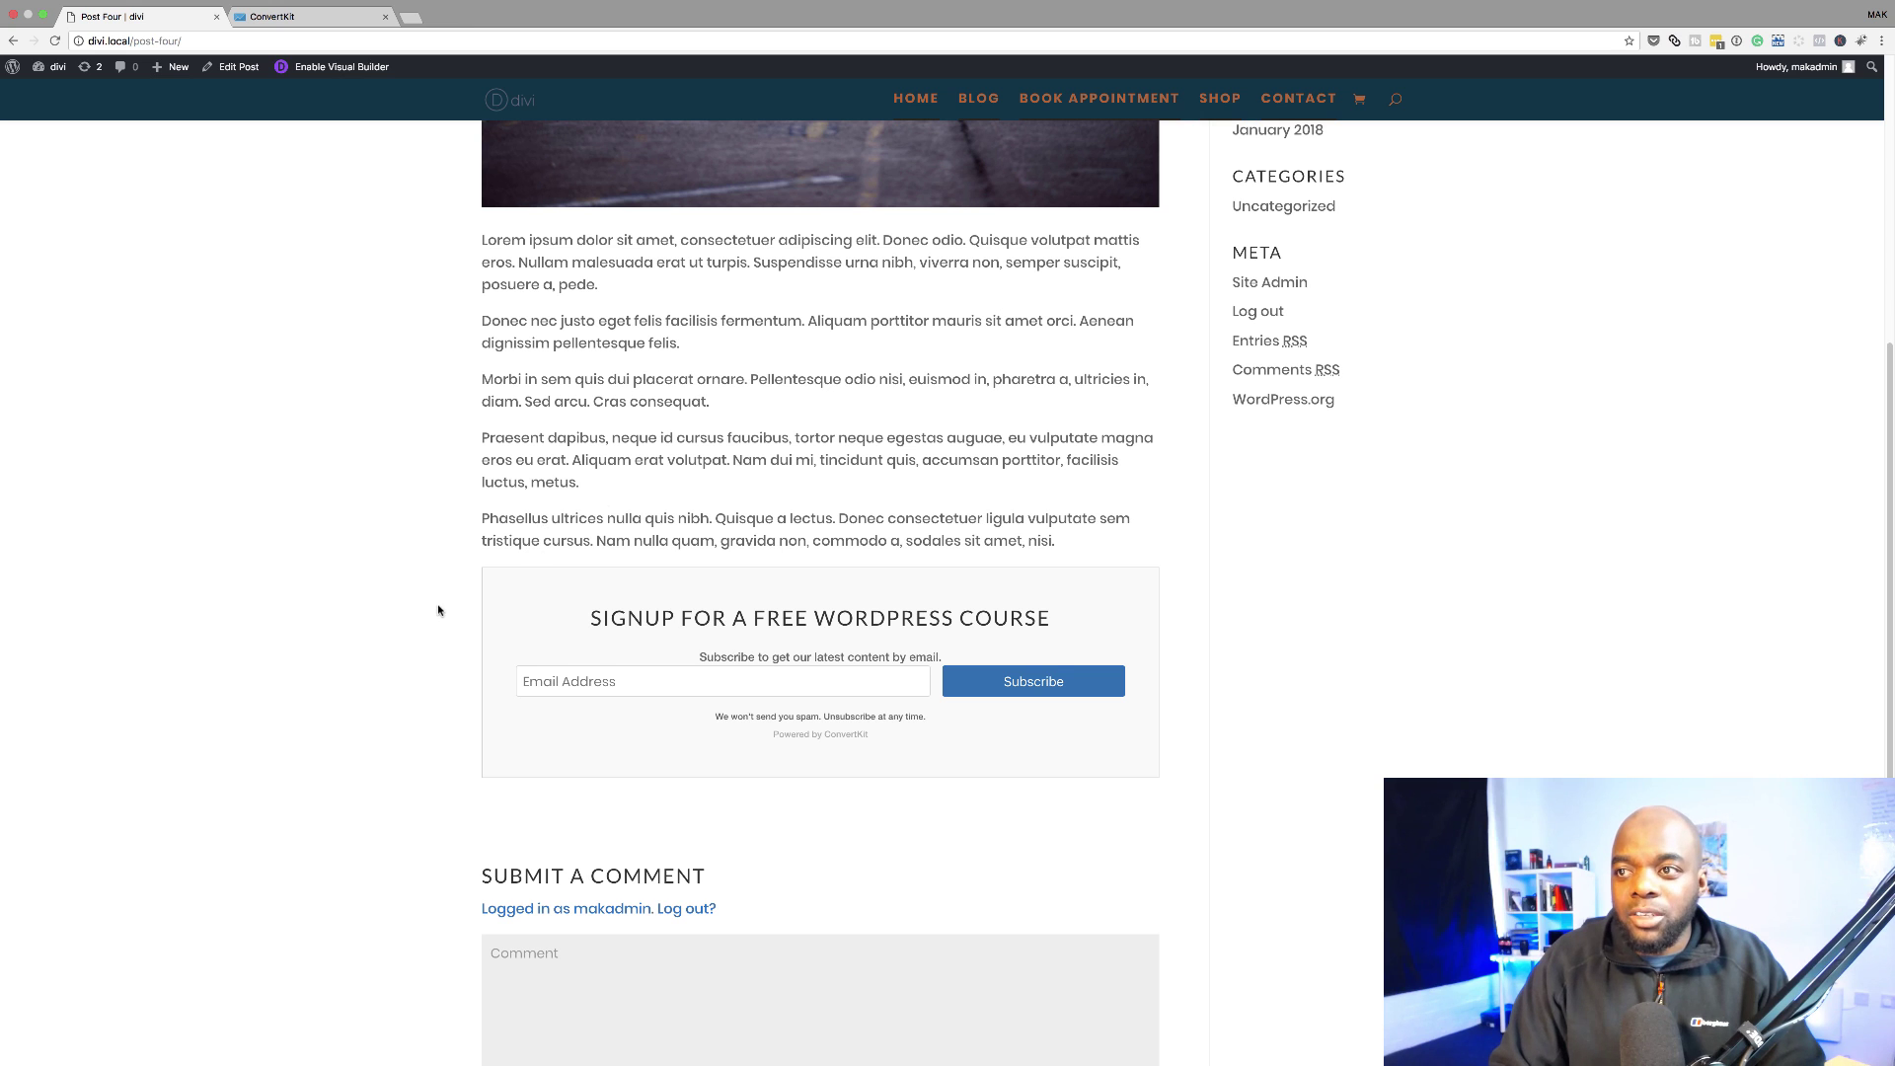
# Open Demo Three from Recent Posts and scroll to its signup form.
pyautogui.scroll(5, 668, 518)
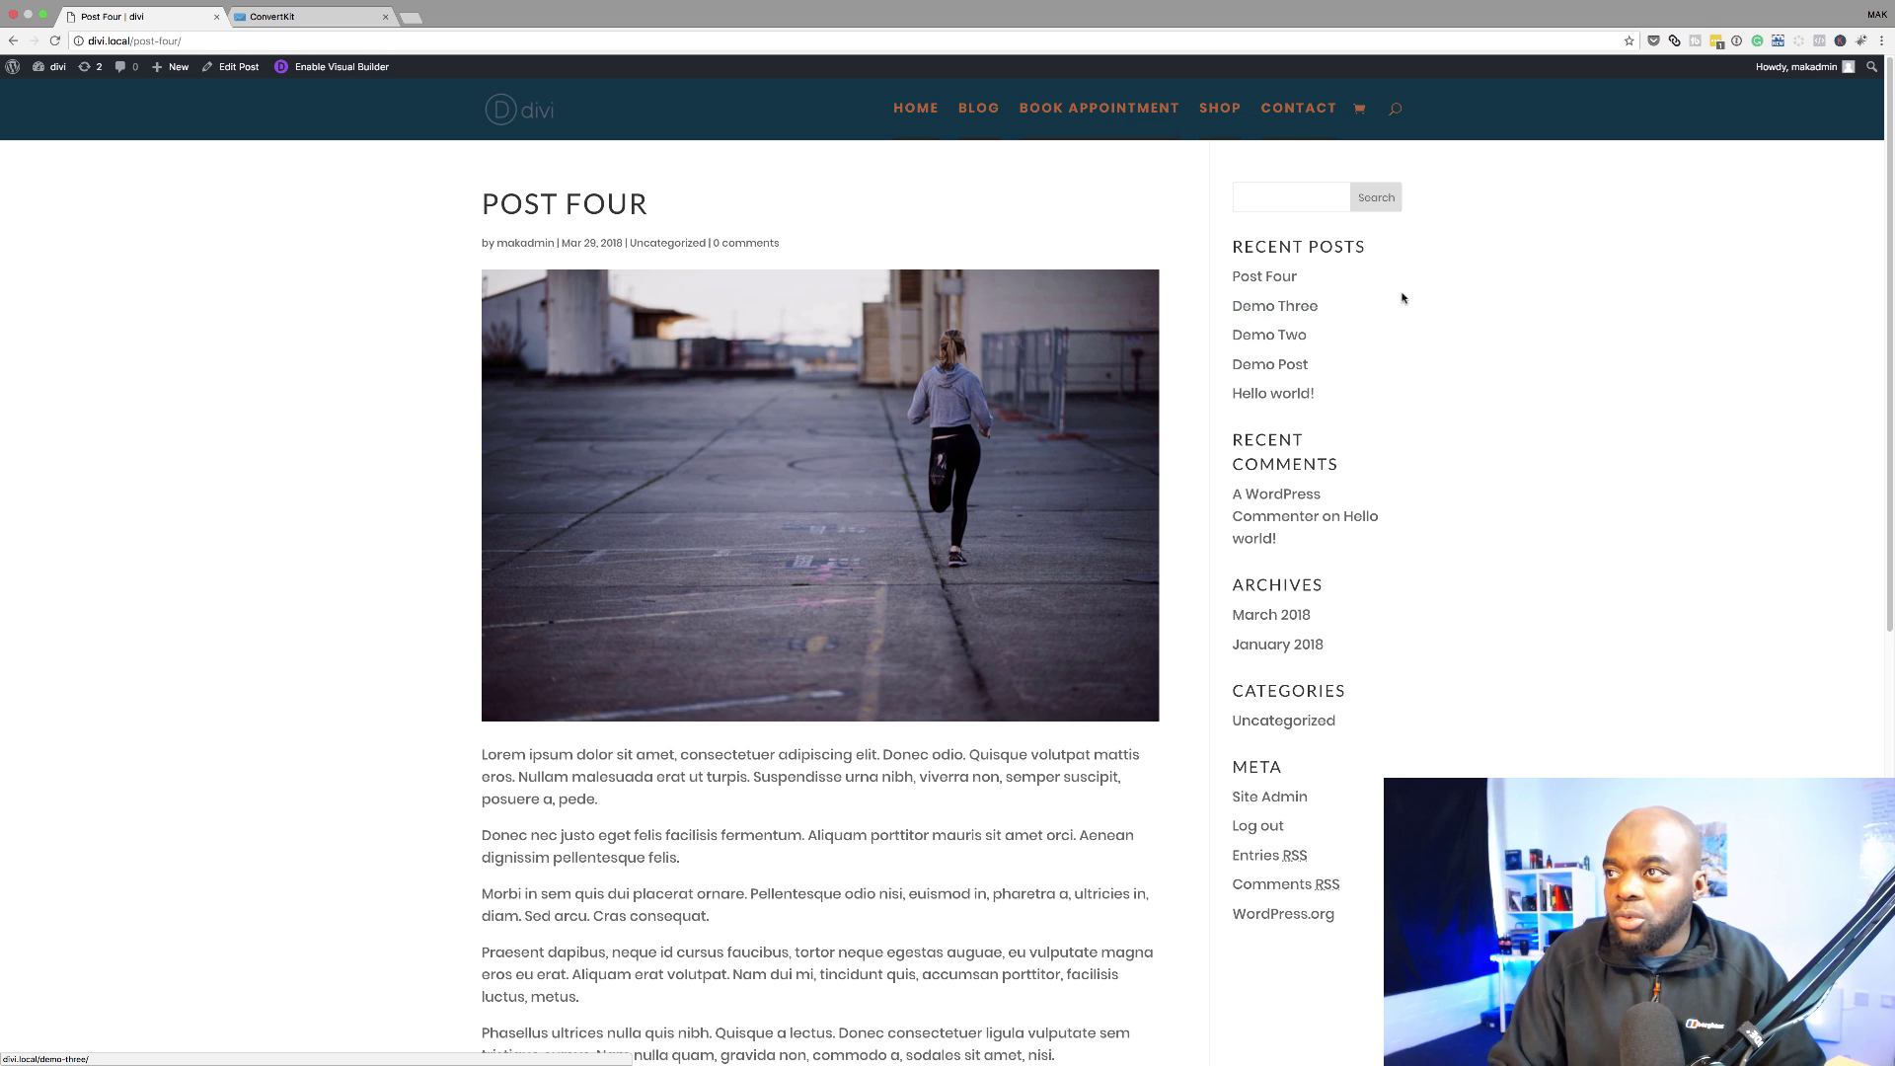
pyautogui.click(1295, 312)
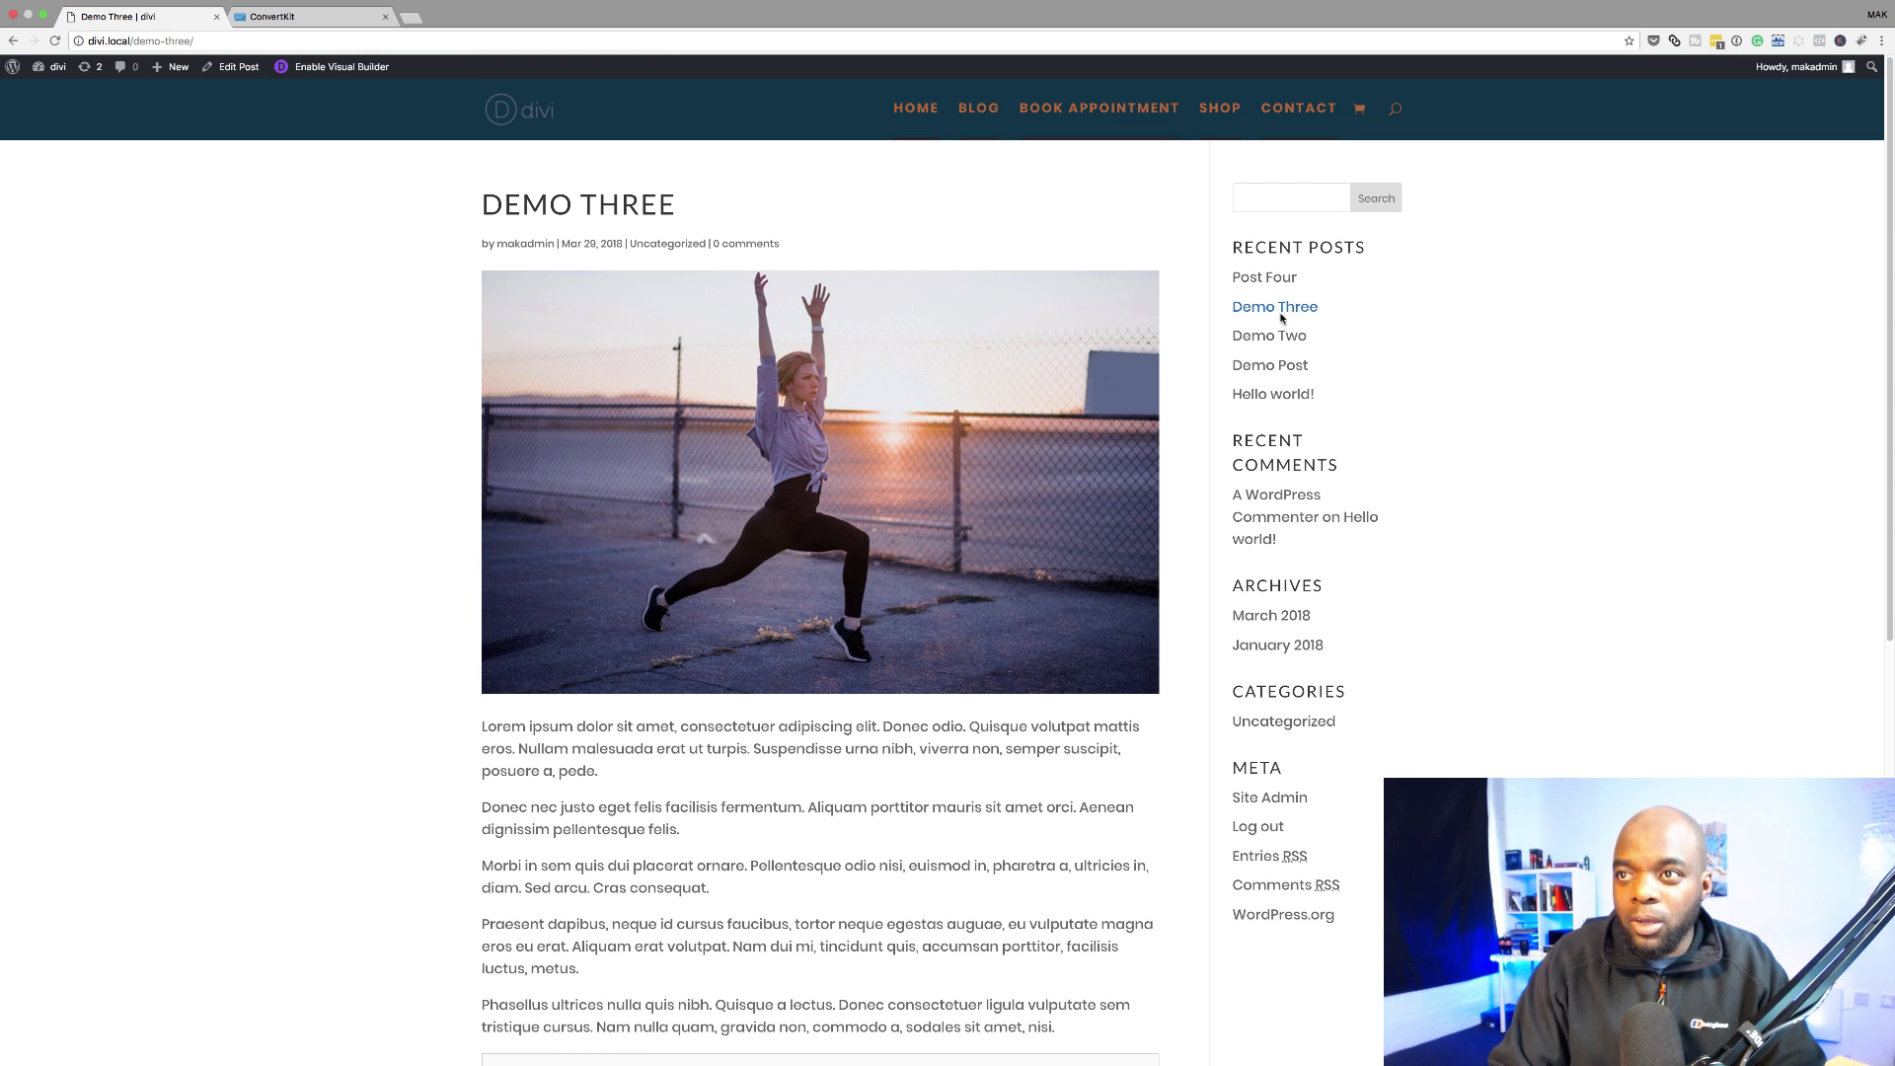
pyautogui.scroll(-6, 1037, 483)
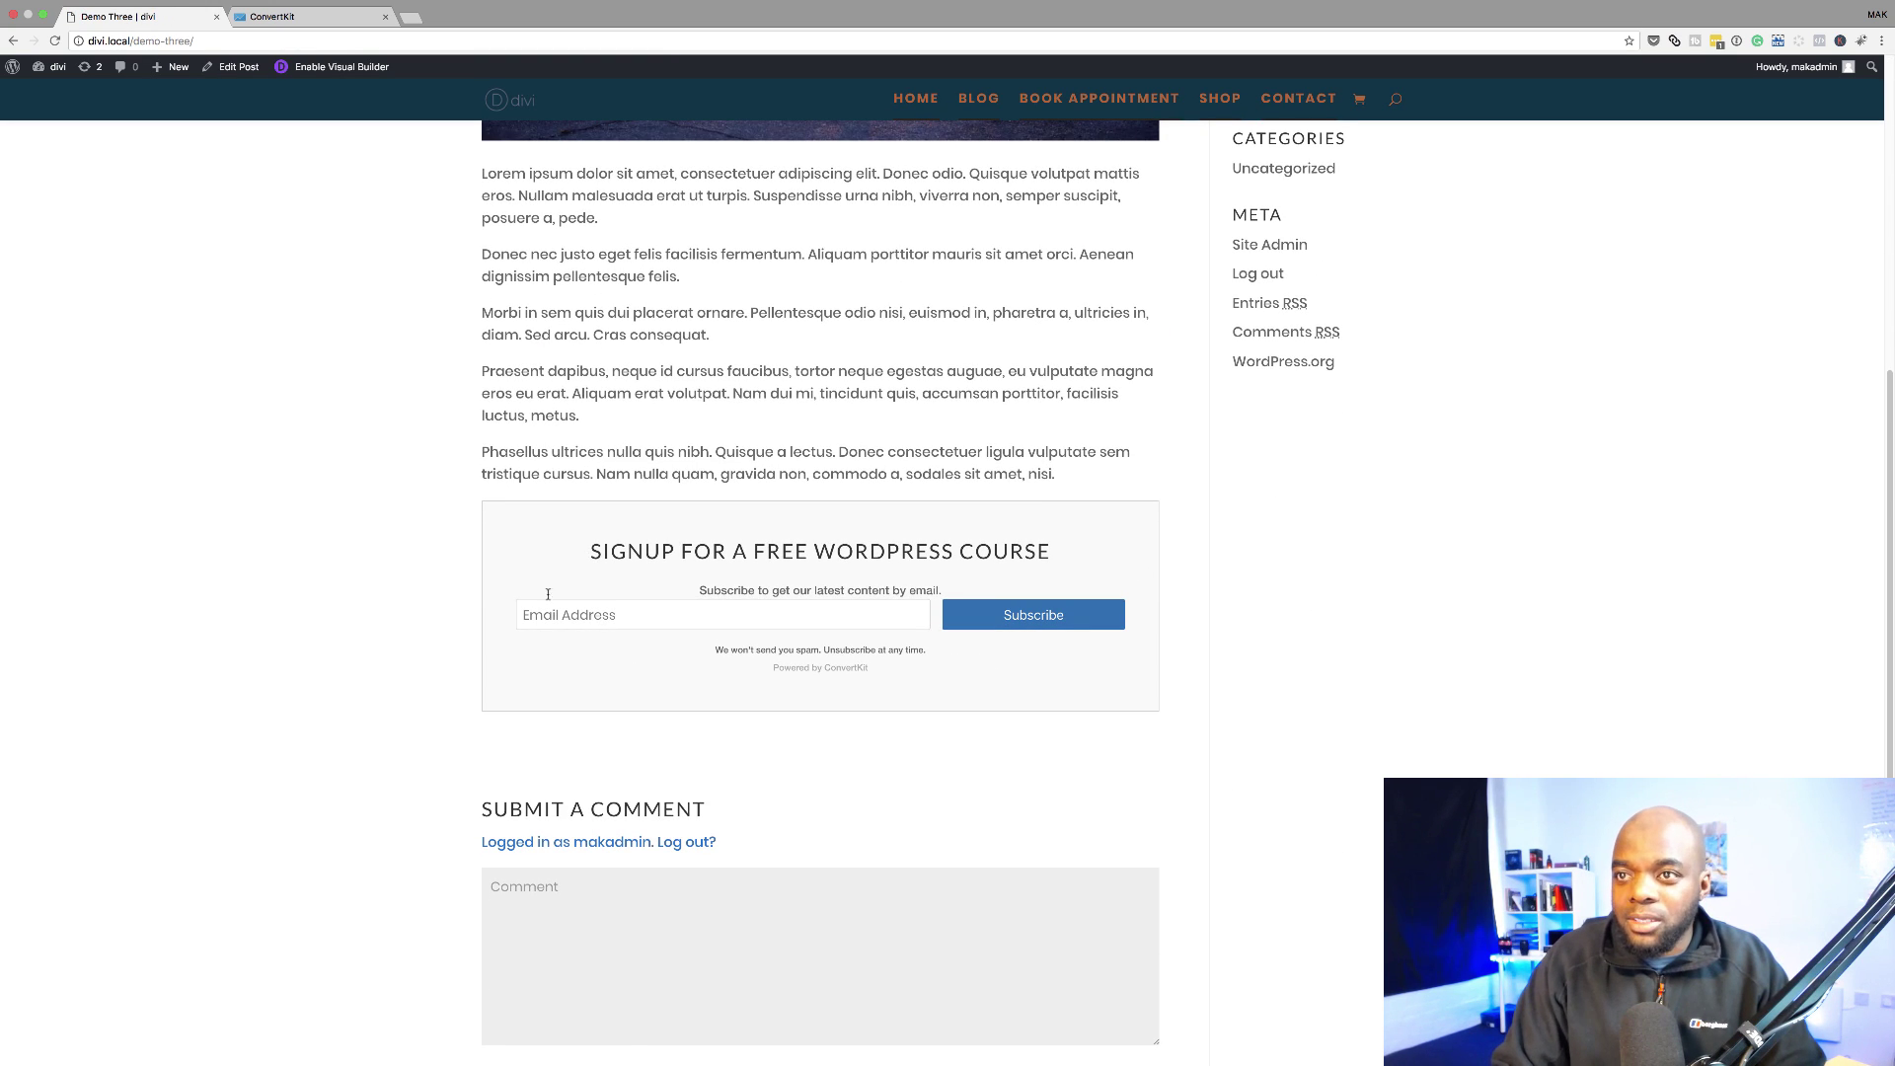
pyautogui.scroll(6, 1034, 580)
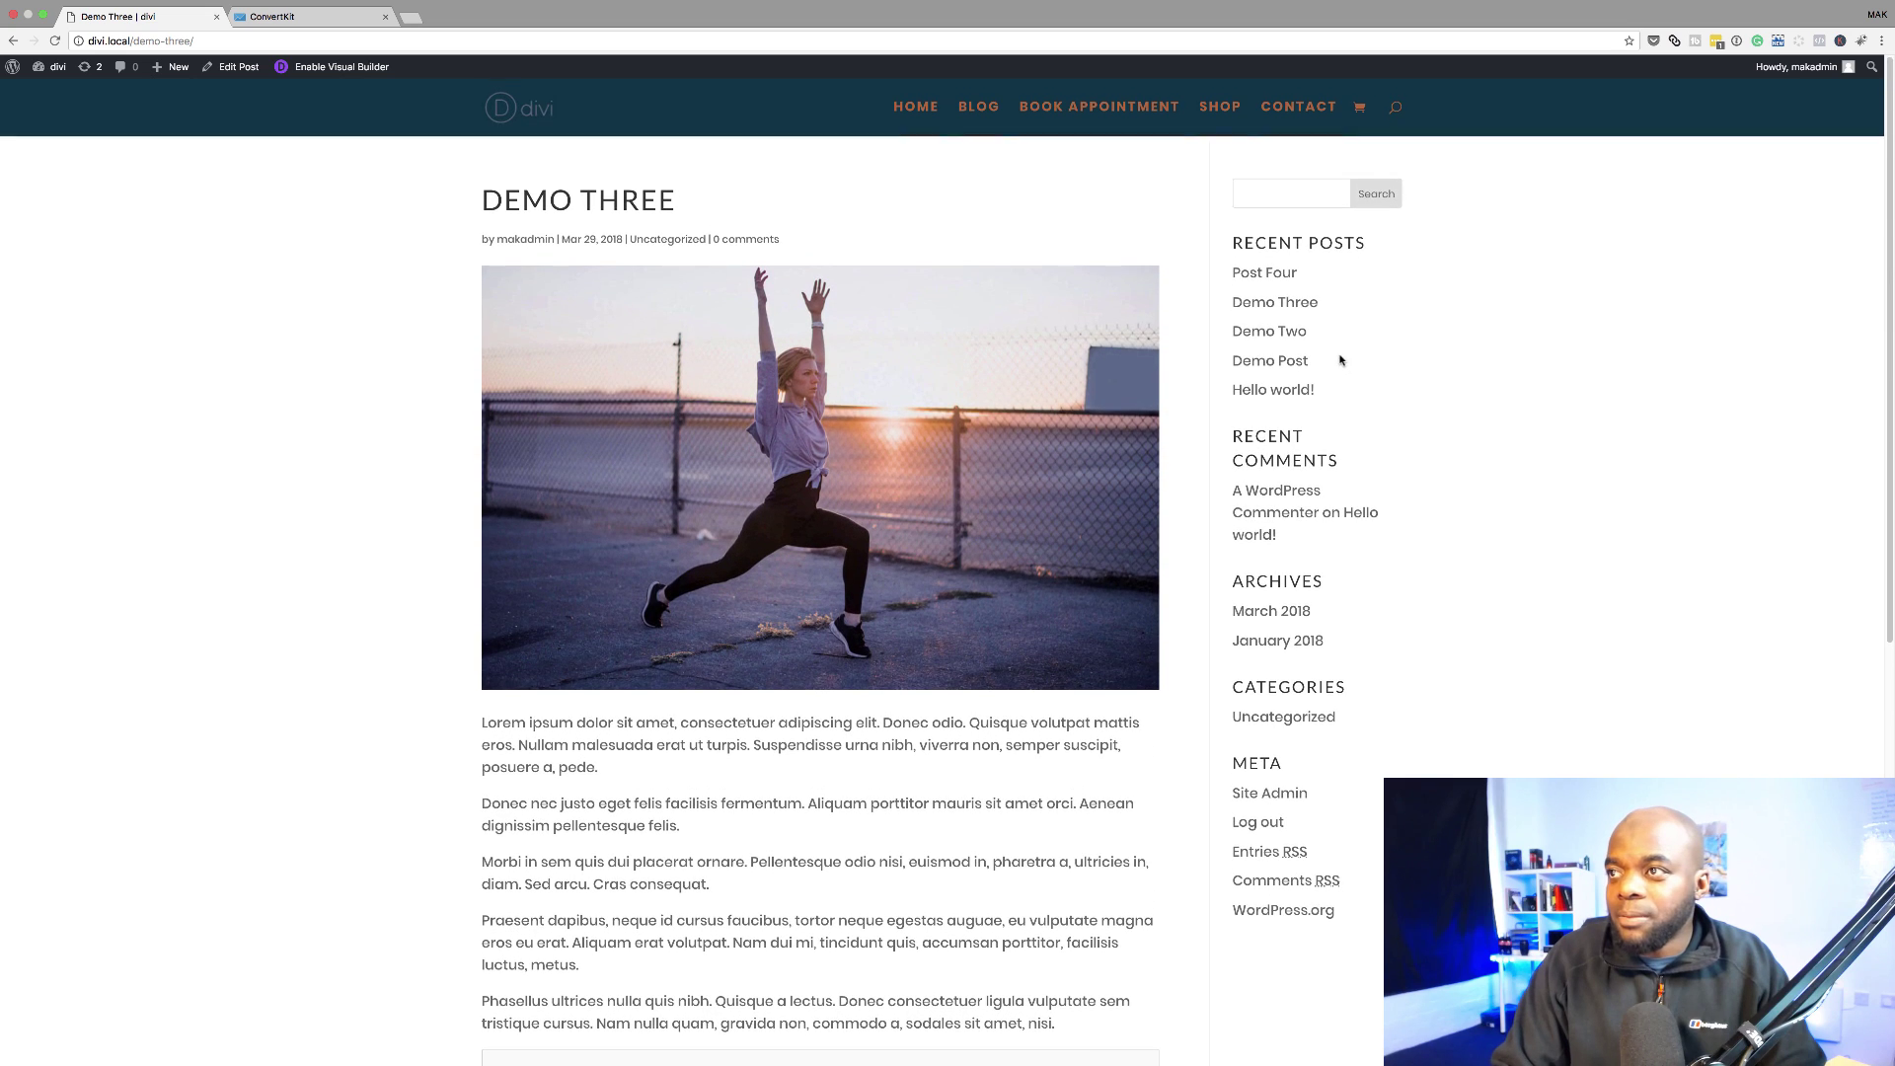
# Open Demo Post and scroll down to its 'Signup for a Free WordPress Course' form.
pyautogui.click(1293, 366)
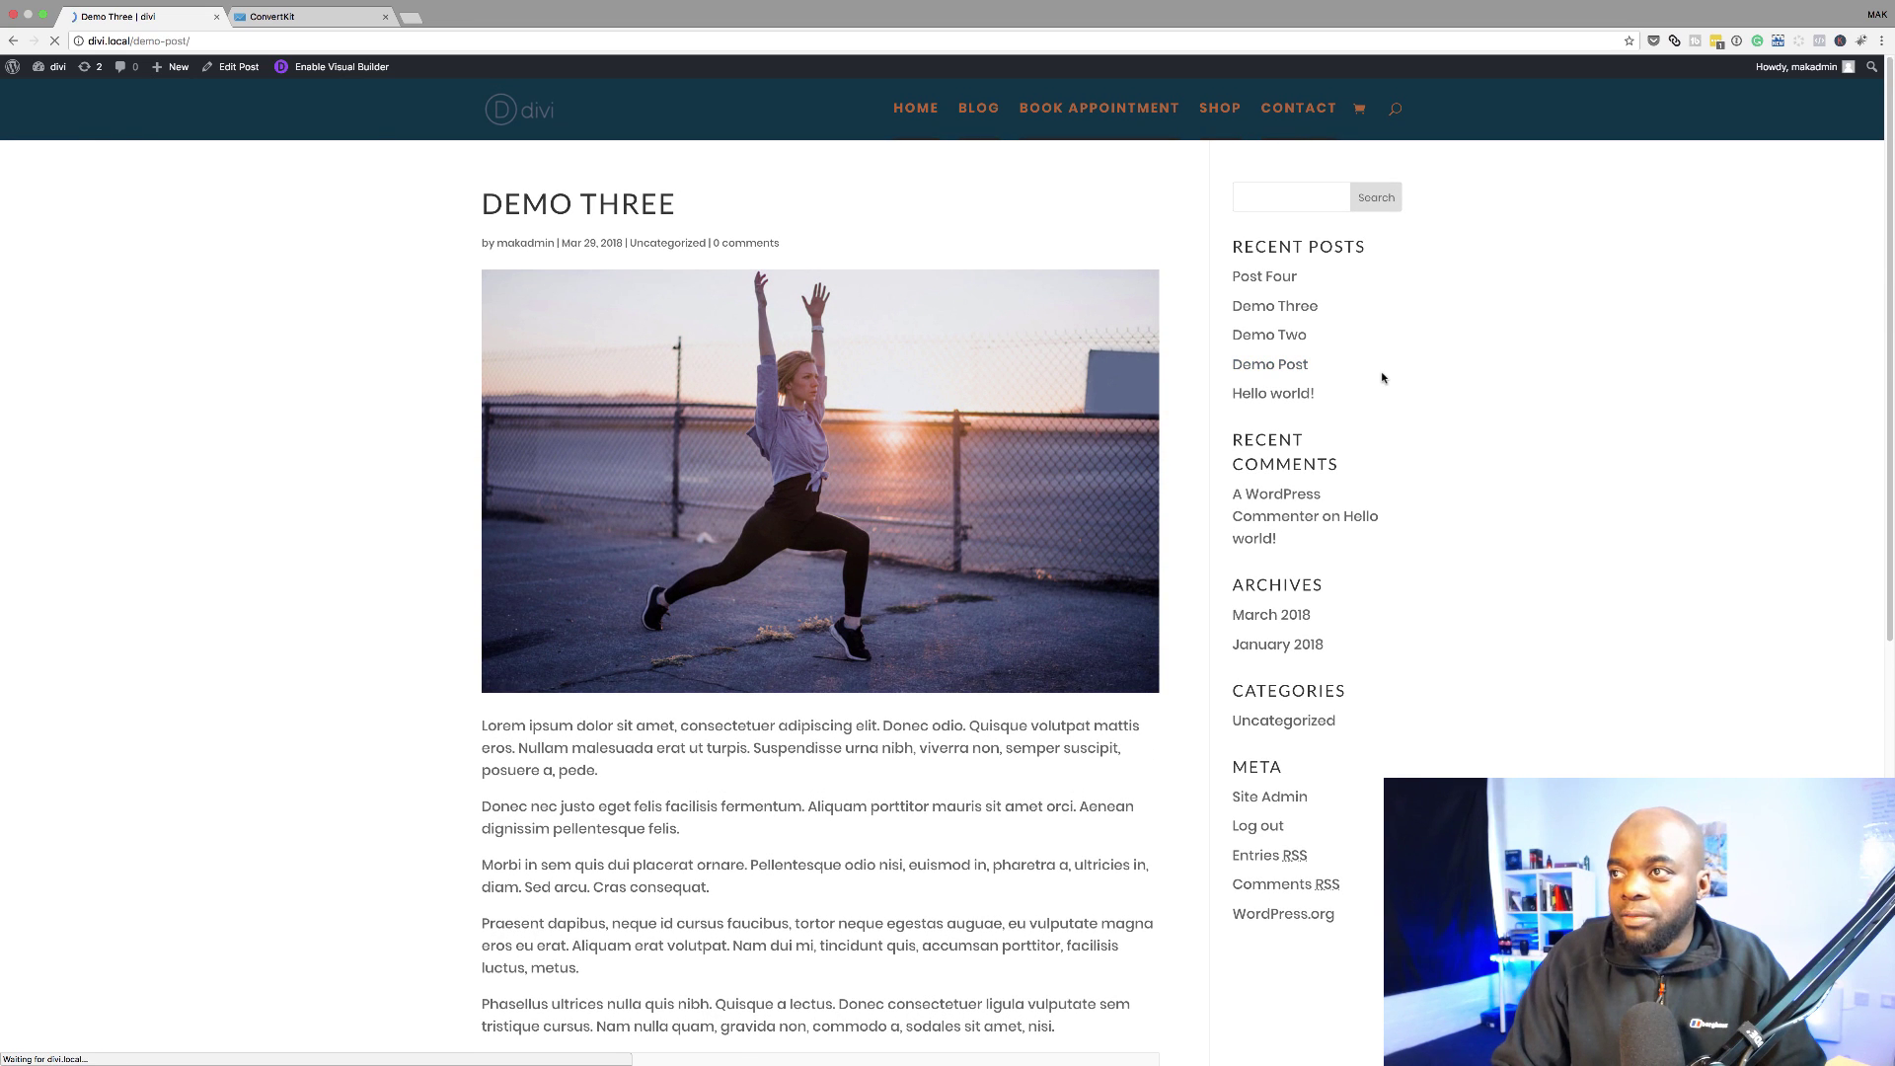
pyautogui.scroll(-1, 966, 609)
pyautogui.scroll(-5, 966, 609)
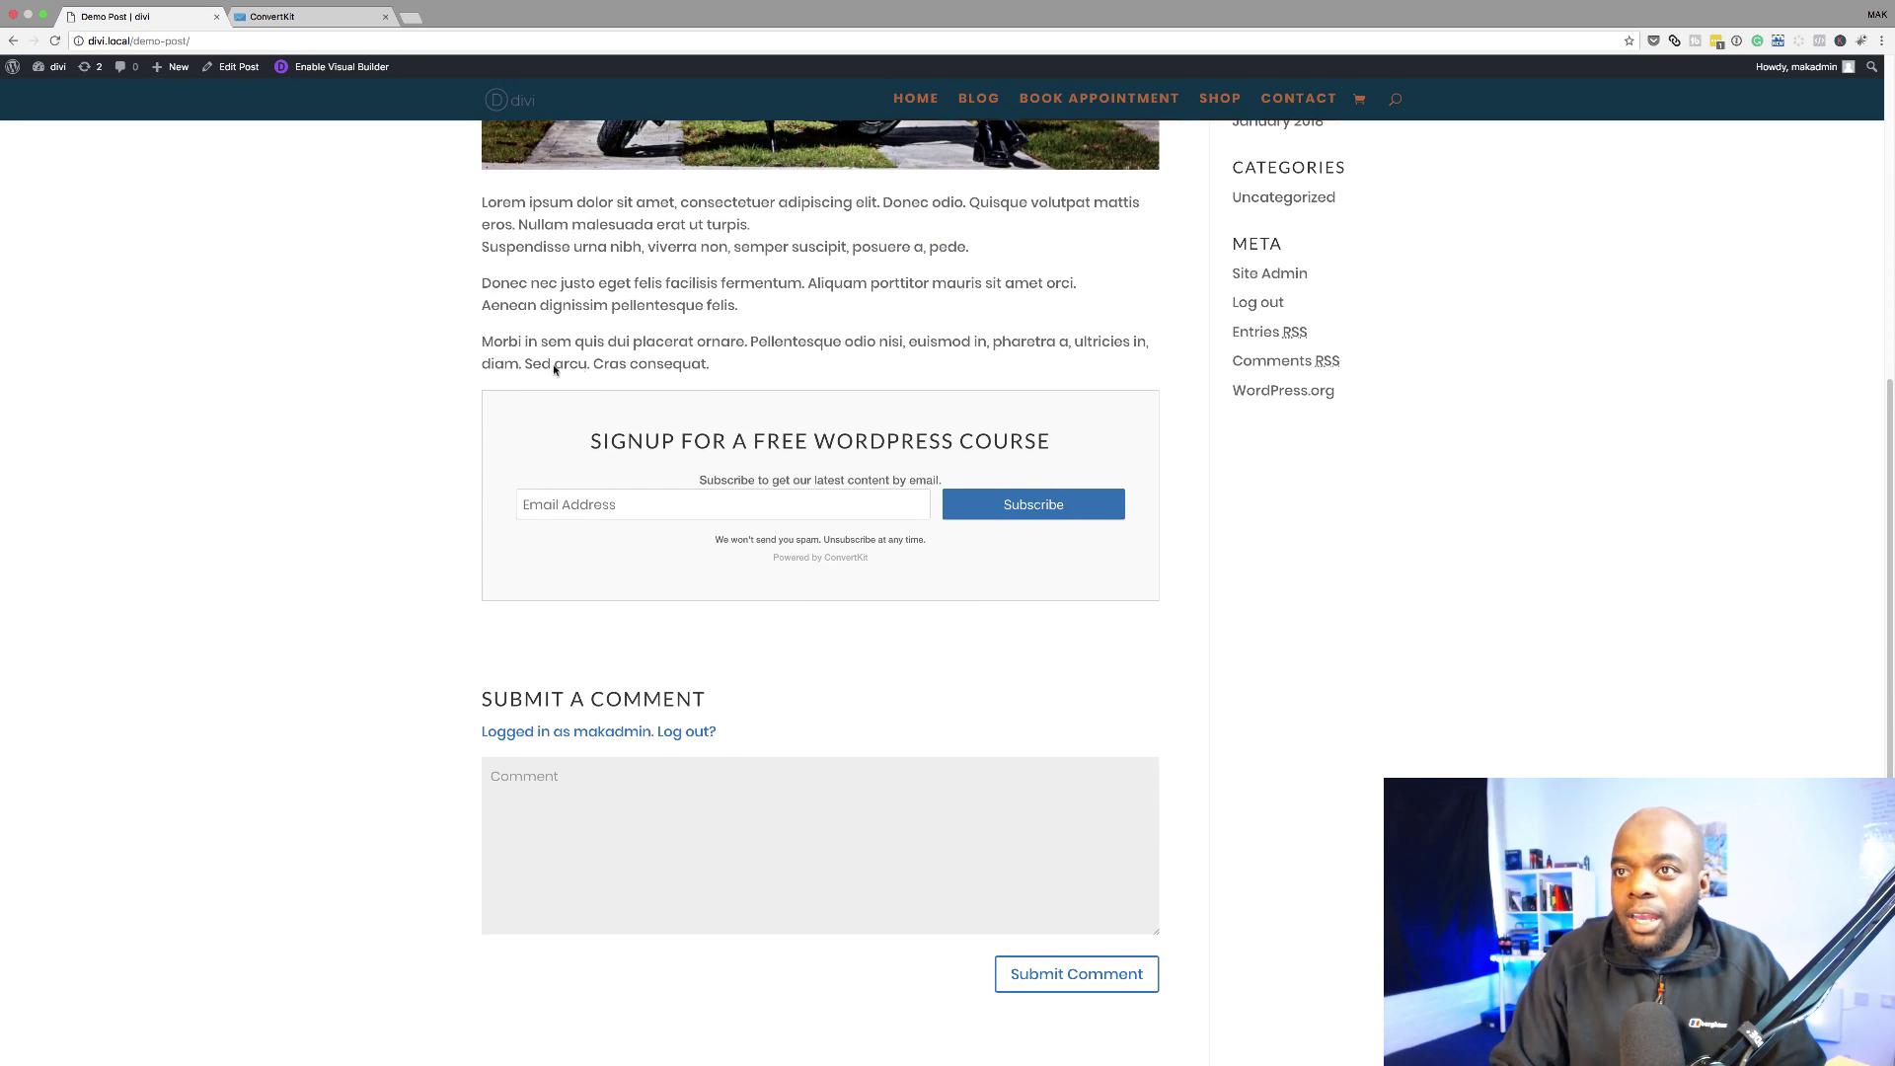